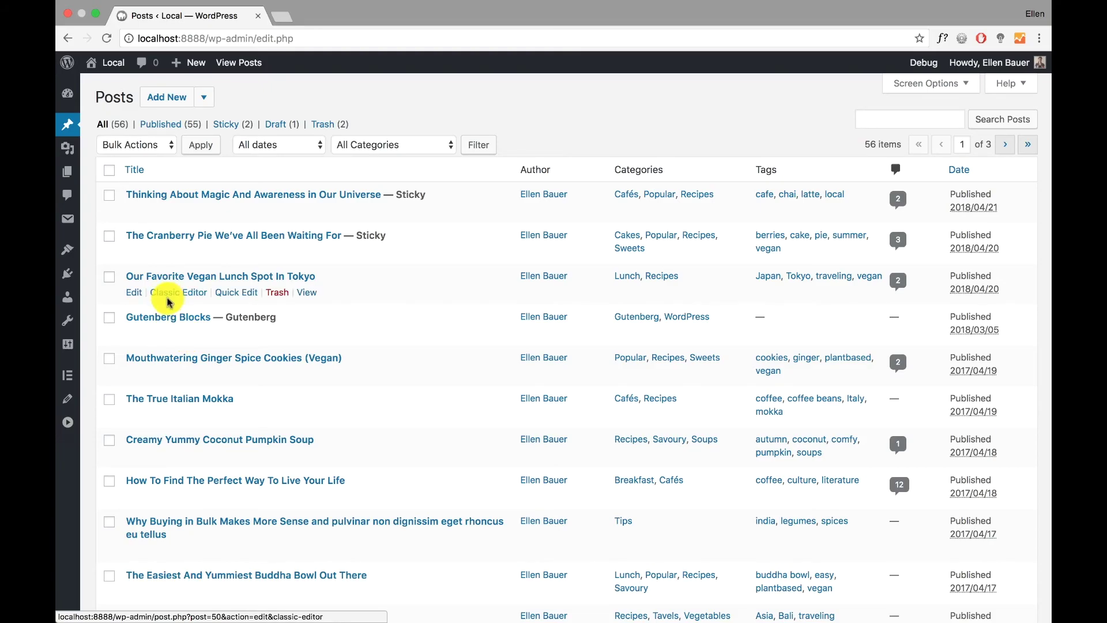
Open the "Gutenberg Blocks" post from the posts list for editing
{"action": "scroll", "coordinate": [170, 333], "scroll_direction": "up", "scroll_amount": 2}
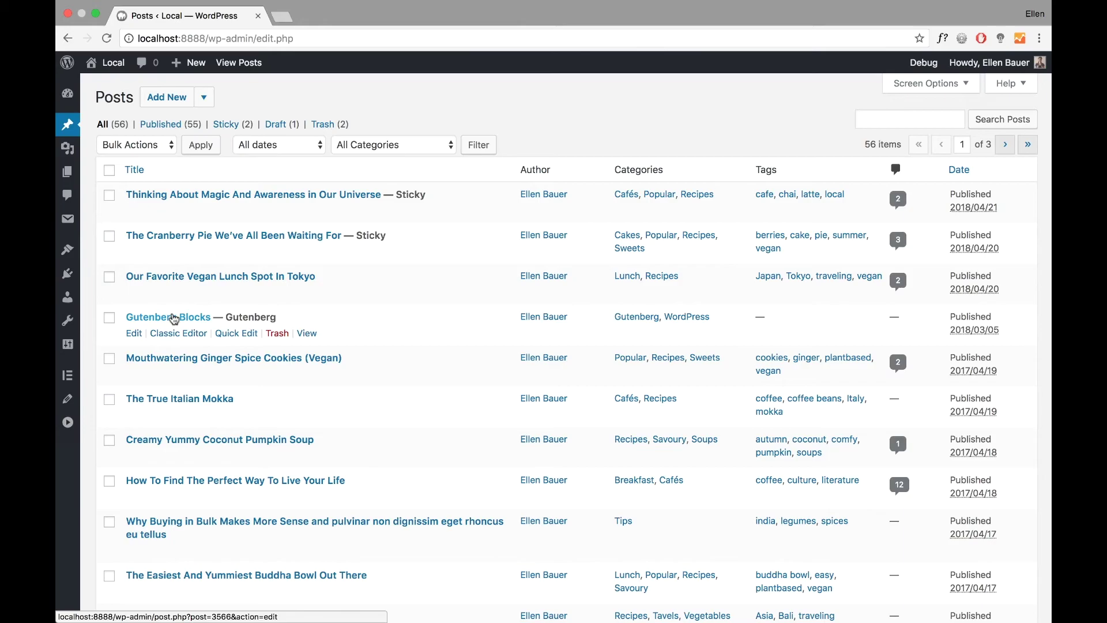
{"action": "scroll", "coordinate": [174, 319], "scroll_direction": "down", "scroll_amount": 1}
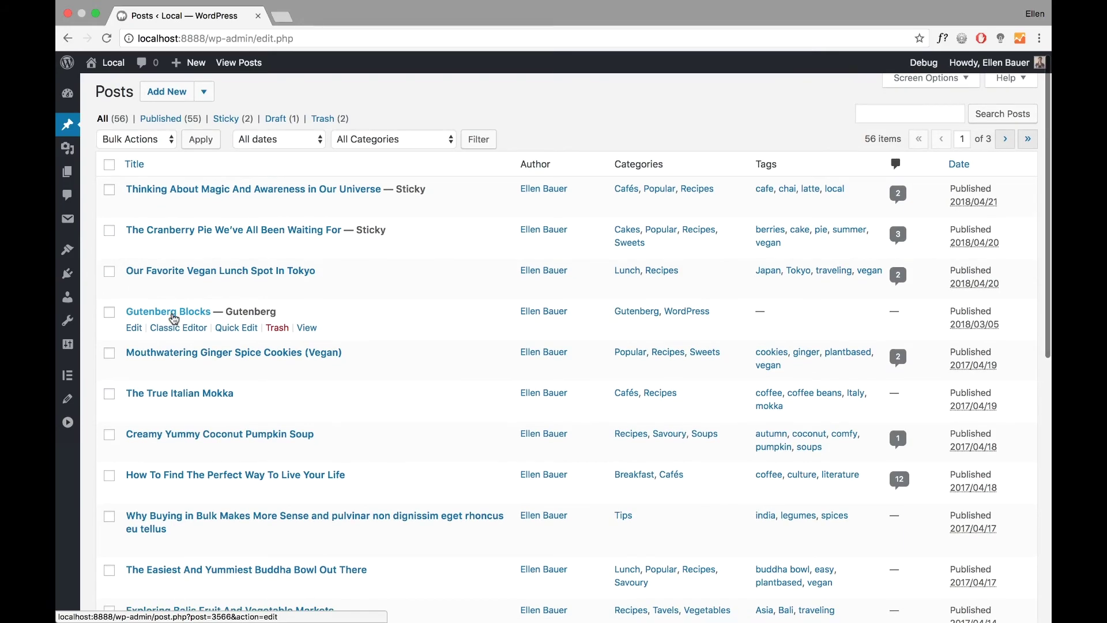
{"action": "left_click", "coordinate": [174, 319]}
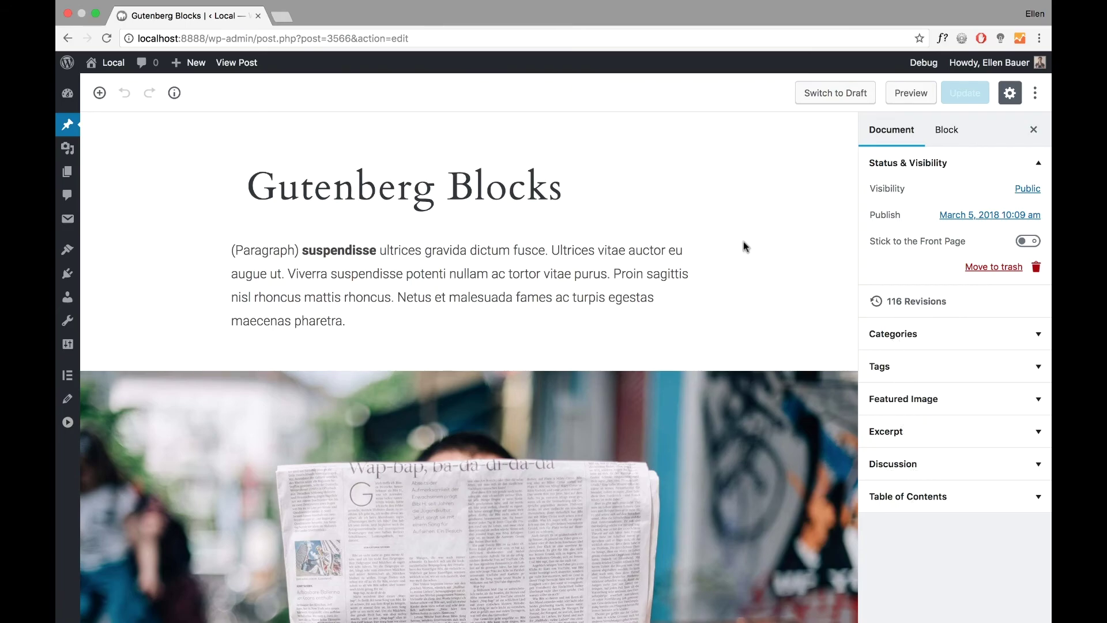
View the block settings of the opening paragraph and hide the settings sidebar
{"action": "left_click", "coordinate": [950, 139]}
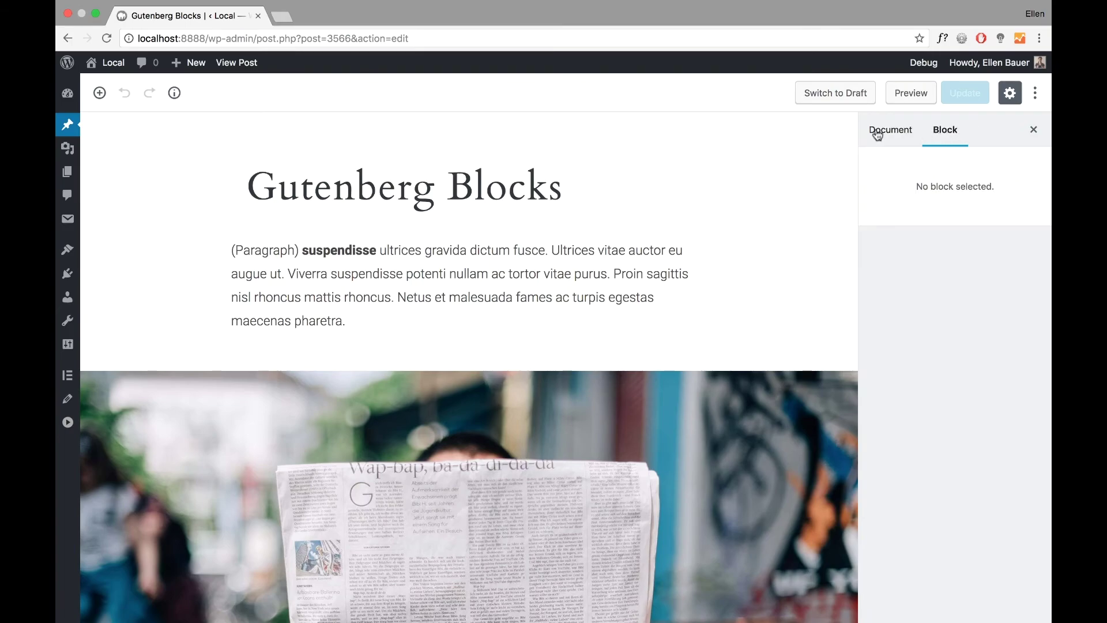
{"action": "left_click", "coordinate": [475, 250]}
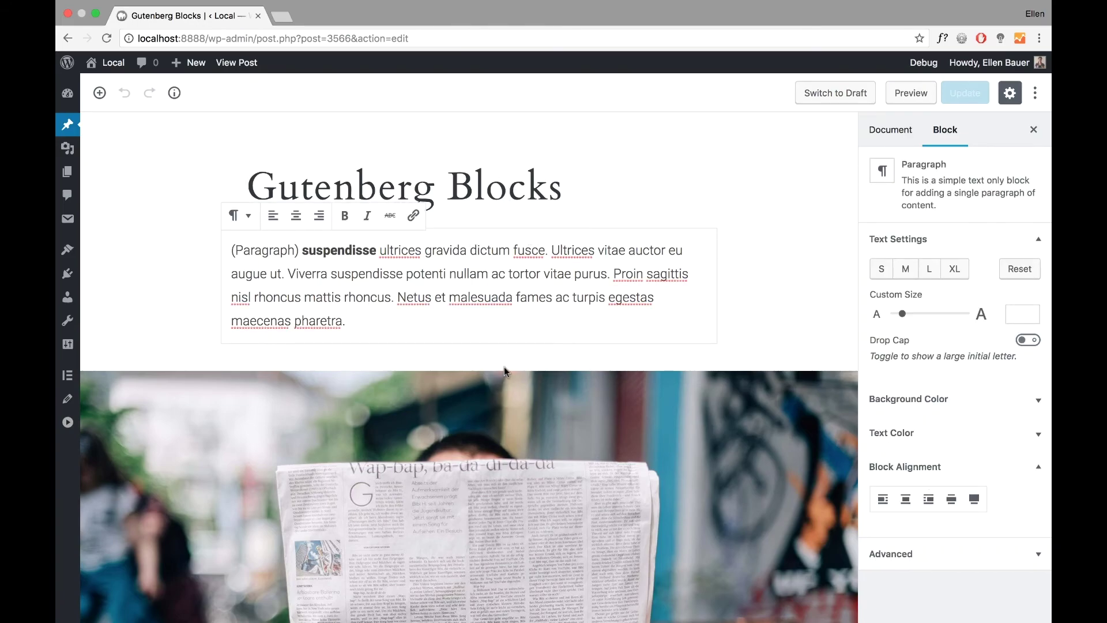
{"action": "left_click", "coordinate": [1010, 97]}
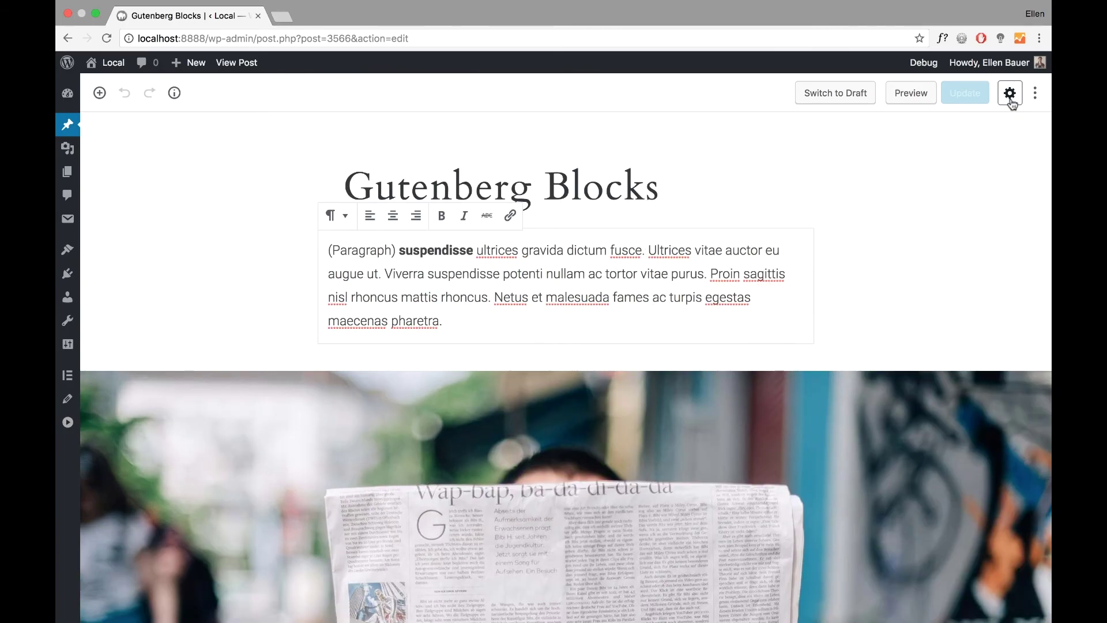
{"action": "left_click", "coordinate": [933, 248]}
Look over the first blocks of the post in the editor and open the post's front-end preview
{"action": "scroll", "coordinate": [207, 323], "scroll_direction": "down", "scroll_amount": 1}
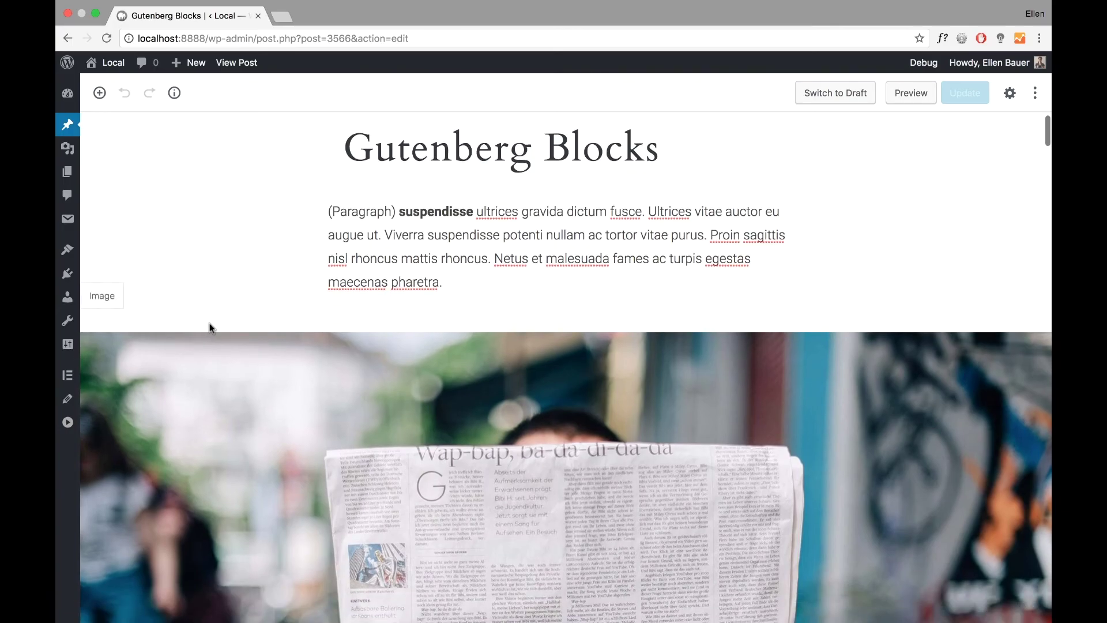
{"action": "scroll", "coordinate": [209, 323], "scroll_direction": "down", "scroll_amount": 10}
{"action": "scroll", "coordinate": [209, 323], "scroll_direction": "up", "scroll_amount": 12}
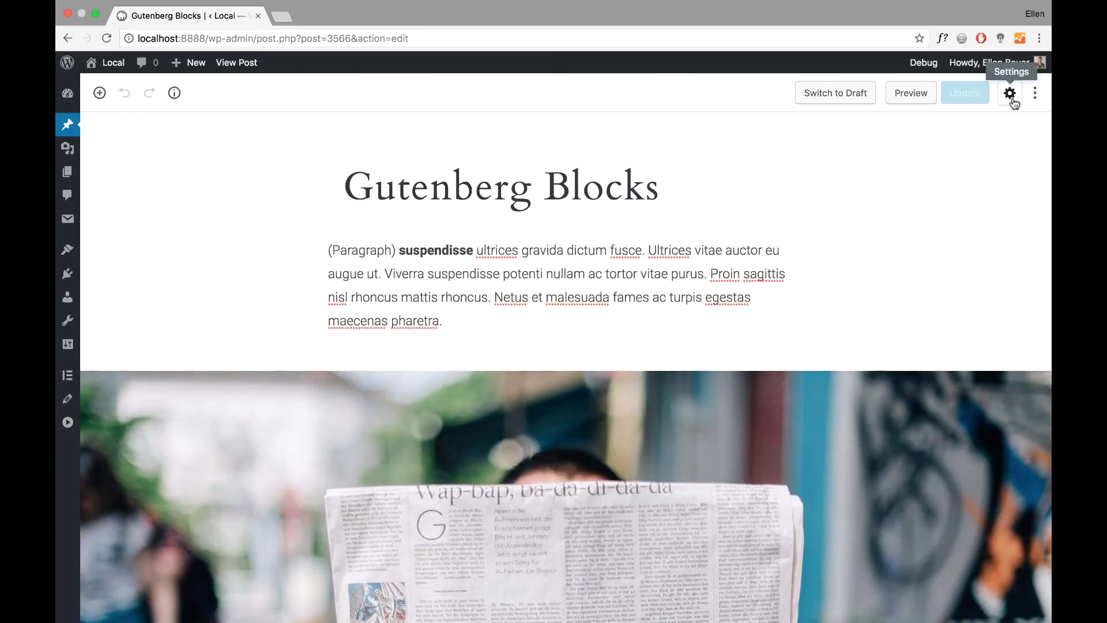
{"action": "left_click", "coordinate": [915, 96]}
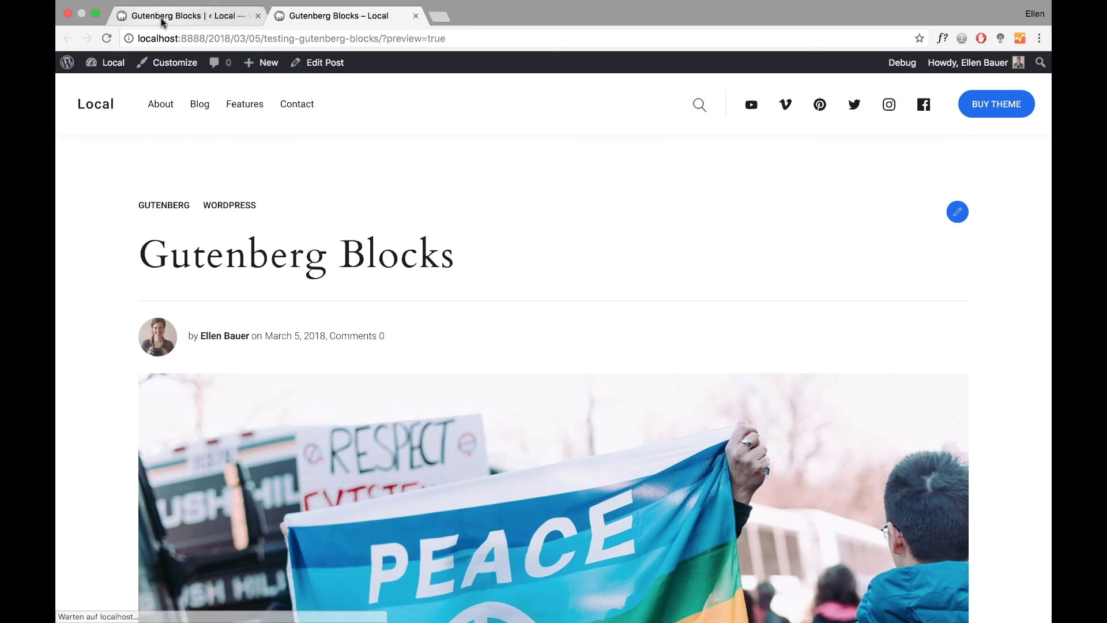
{"action": "left_click", "coordinate": [164, 15]}
{"action": "left_click", "coordinate": [922, 99]}
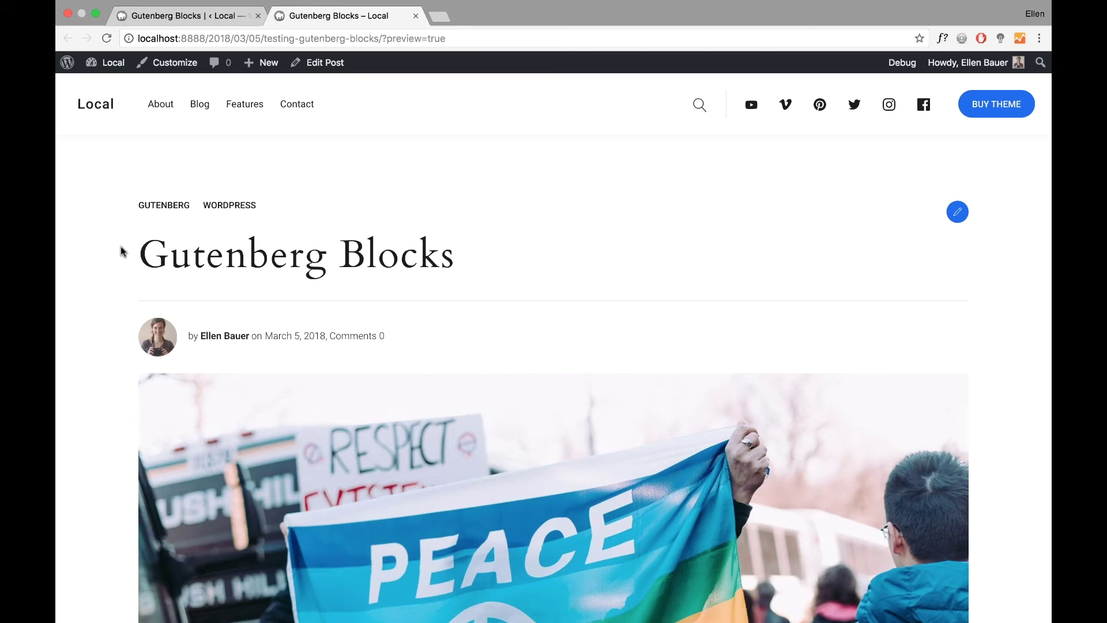
Examine the post title, author line, featured image and opening paragraph in the preview
{"action": "scroll", "coordinate": [117, 255], "scroll_direction": "down", "scroll_amount": 1}
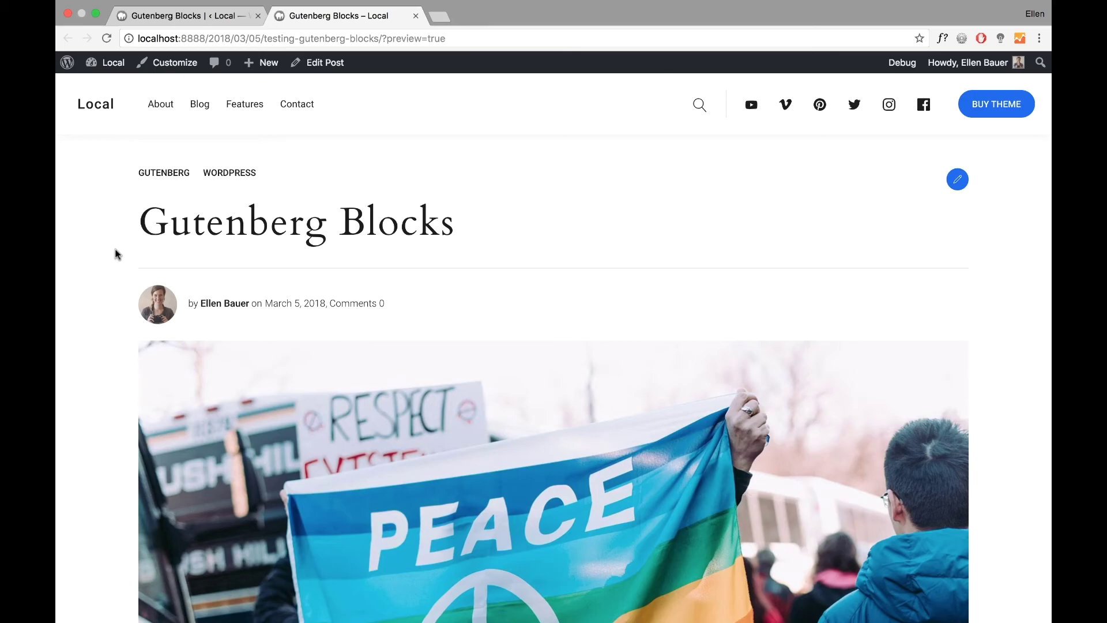
{"action": "scroll", "coordinate": [118, 255], "scroll_direction": "down", "scroll_amount": 1}
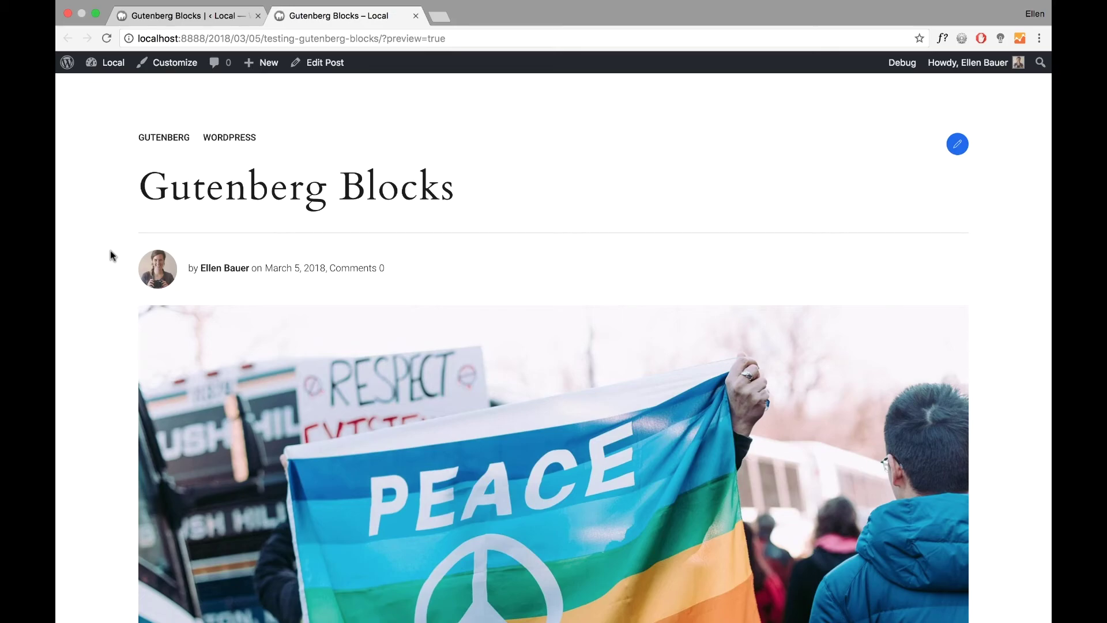
{"action": "scroll", "coordinate": [111, 255], "scroll_direction": "down", "scroll_amount": 5}
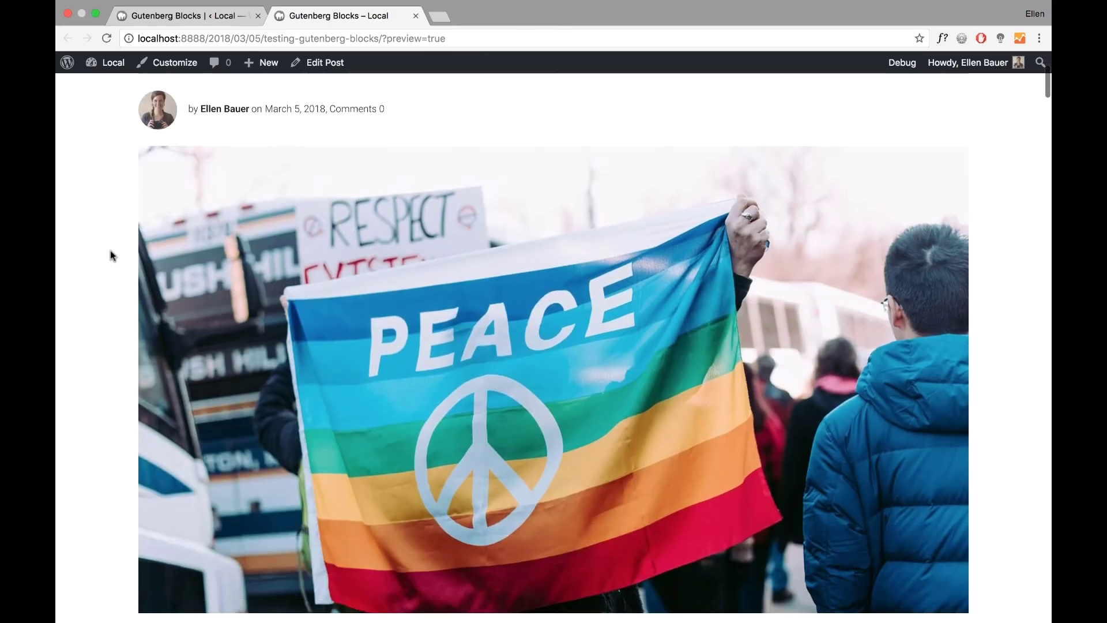
{"action": "scroll", "coordinate": [111, 255], "scroll_direction": "up", "scroll_amount": 2}
{"action": "scroll", "coordinate": [111, 255], "scroll_direction": "up", "scroll_amount": 5}
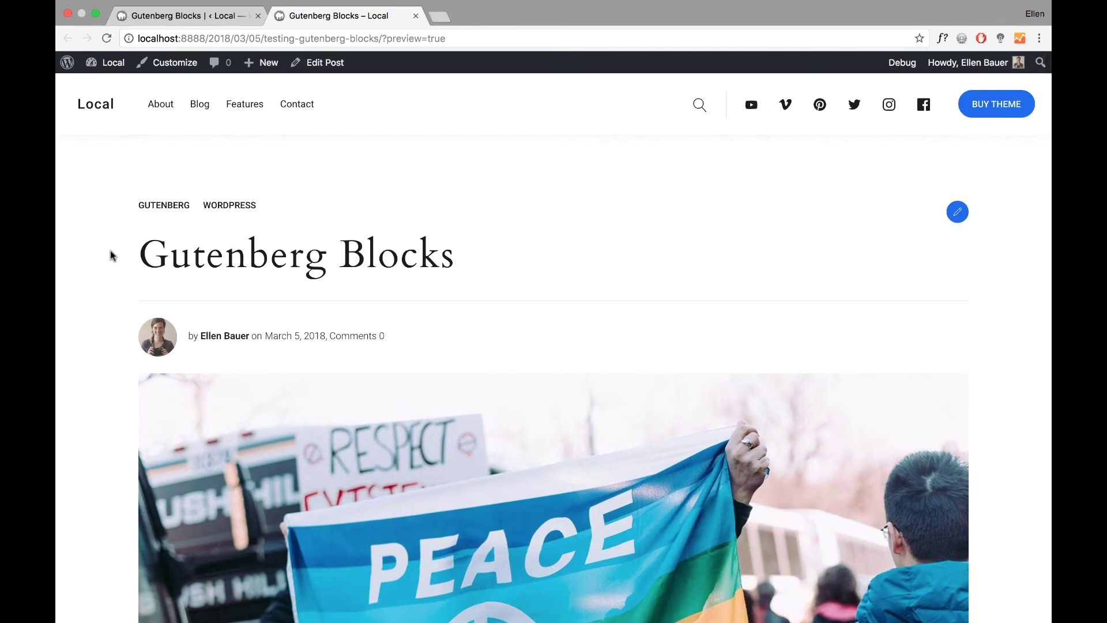
{"action": "scroll", "coordinate": [112, 255], "scroll_direction": "down", "scroll_amount": 6}
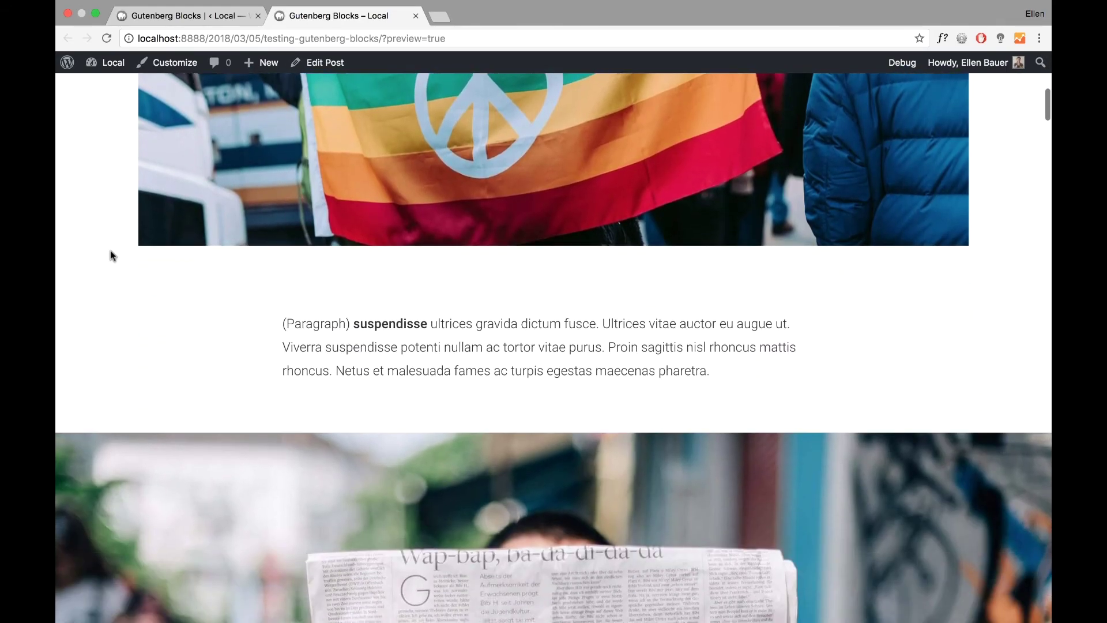
{"action": "scroll", "coordinate": [99, 263], "scroll_direction": "up", "scroll_amount": 6}
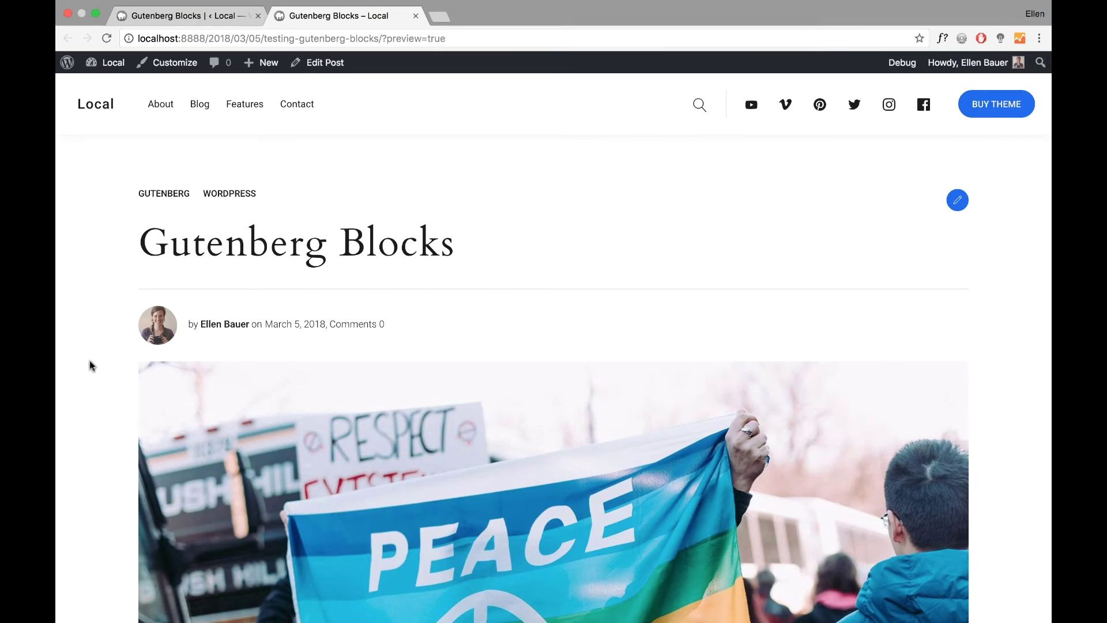
{"action": "scroll", "coordinate": [89, 364], "scroll_direction": "down", "scroll_amount": 6}
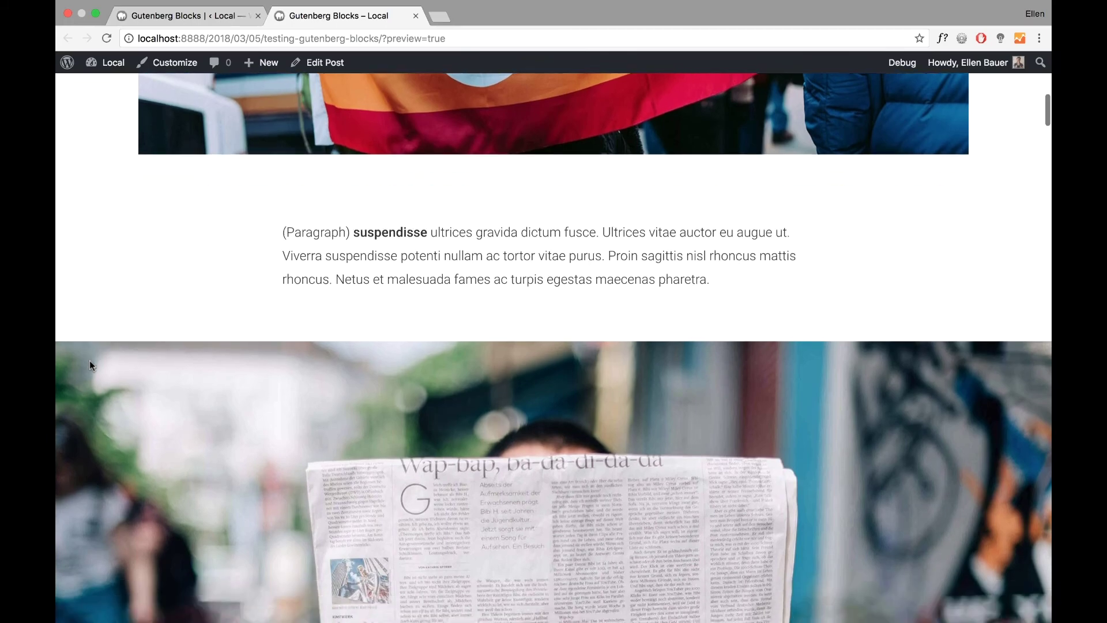
Examine how the full-width, wide and captioned image blocks are displayed in the preview
{"action": "scroll", "coordinate": [465, 202], "scroll_direction": "down", "scroll_amount": 12}
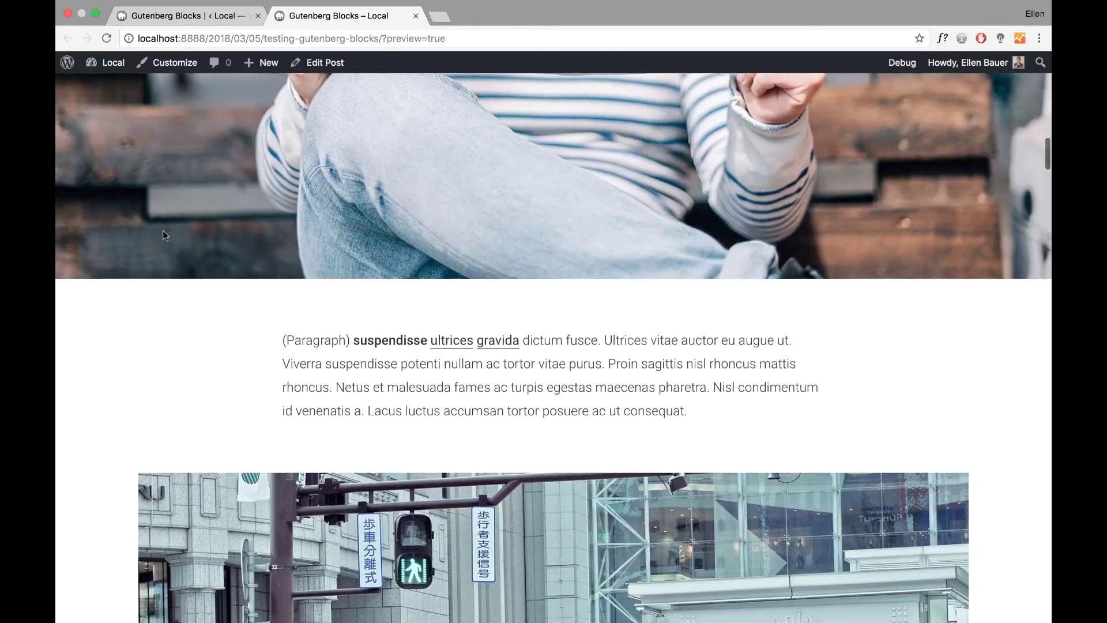
{"action": "scroll", "coordinate": [249, 219], "scroll_direction": "up", "scroll_amount": 2}
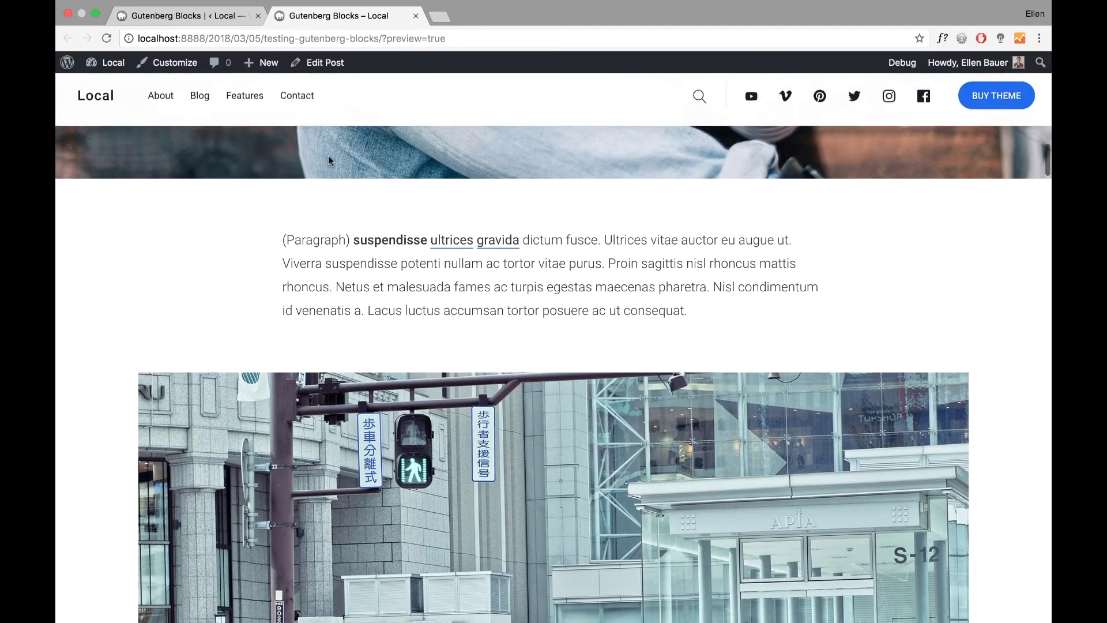
{"action": "scroll", "coordinate": [249, 219], "scroll_direction": "down", "scroll_amount": 8}
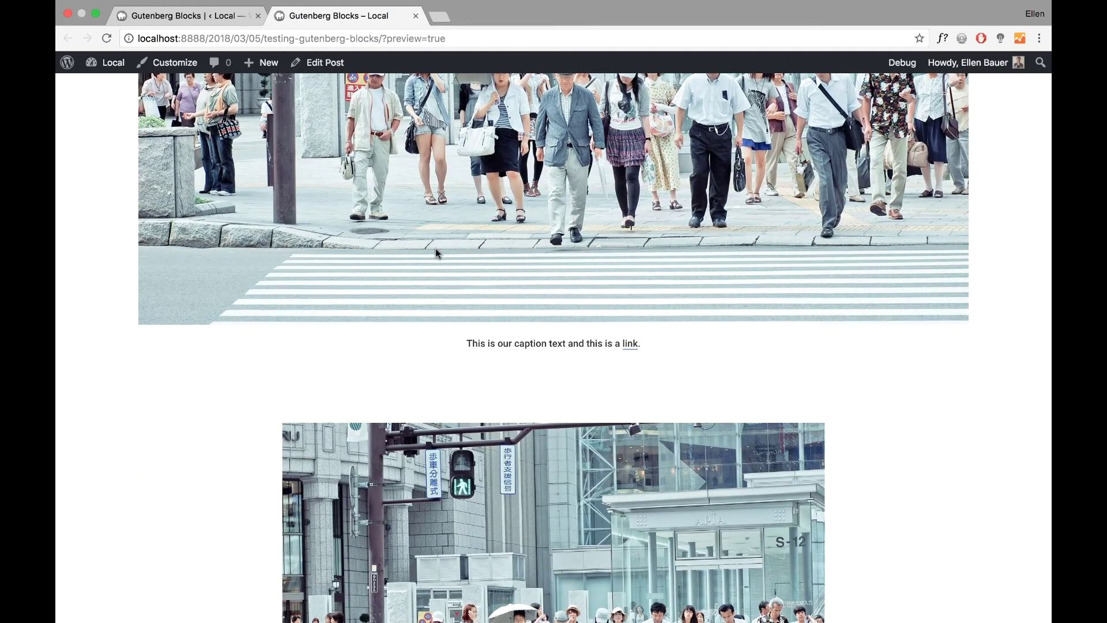
{"action": "scroll", "coordinate": [435, 248], "scroll_direction": "up", "scroll_amount": 4}
{"action": "scroll", "coordinate": [435, 247], "scroll_direction": "up", "scroll_amount": 5}
{"action": "scroll", "coordinate": [434, 248], "scroll_direction": "down", "scroll_amount": 10}
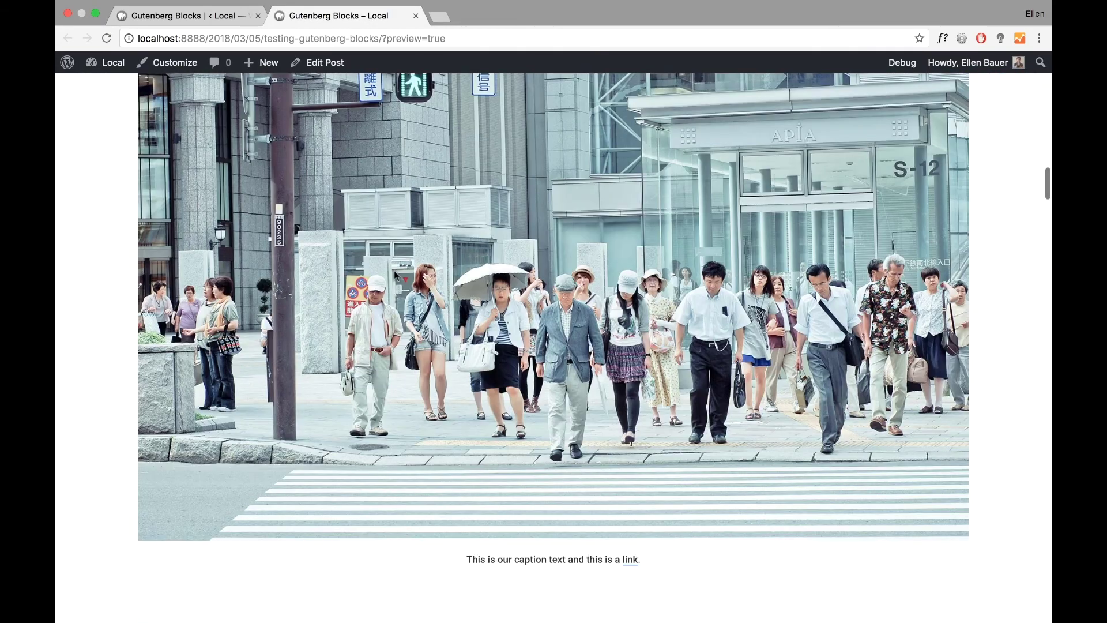
{"action": "scroll", "coordinate": [397, 275], "scroll_direction": "down", "scroll_amount": 15}
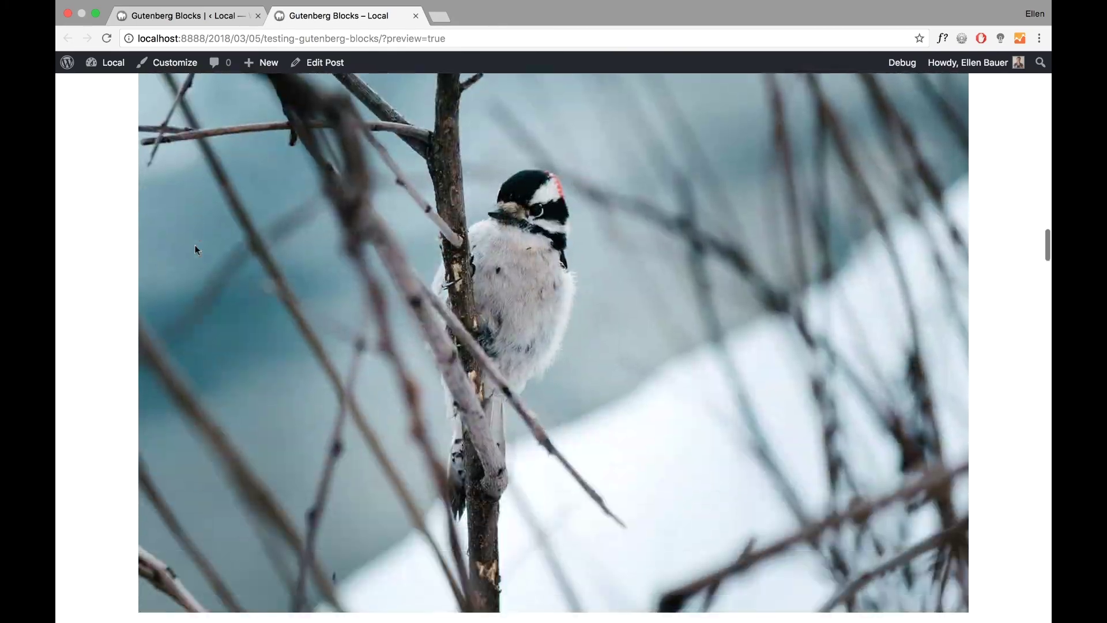
Review the headline, quote, cover image, pullquote, audio, table and gallery blocks in the preview
{"action": "scroll", "coordinate": [135, 245], "scroll_direction": "down", "scroll_amount": 4}
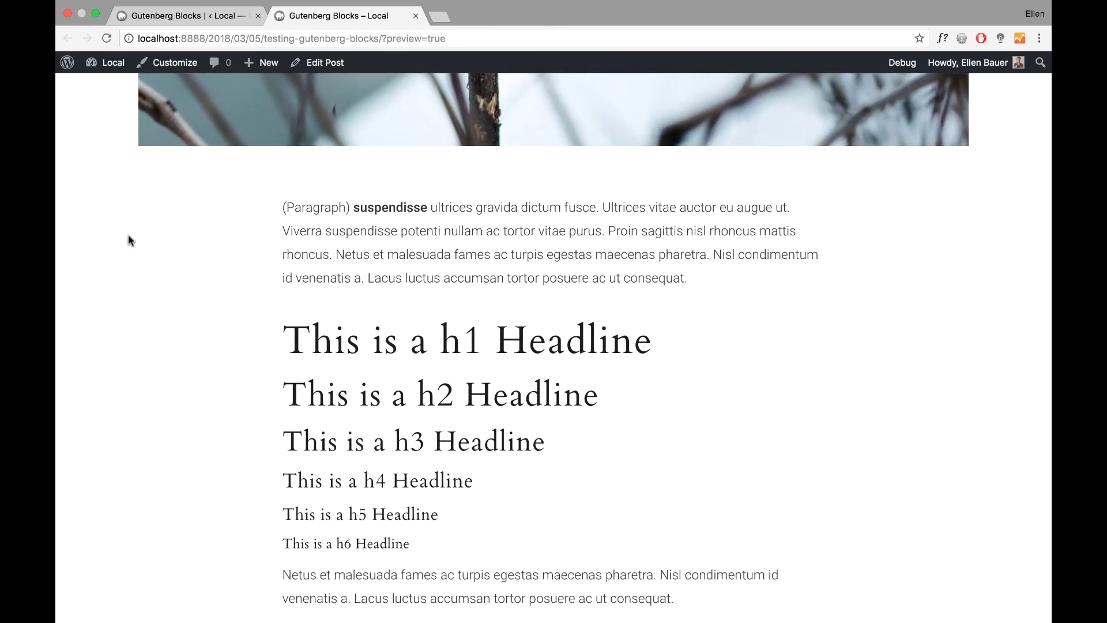
{"action": "scroll", "coordinate": [130, 240], "scroll_direction": "down", "scroll_amount": 5}
{"action": "scroll", "coordinate": [175, 287], "scroll_direction": "down", "scroll_amount": 7}
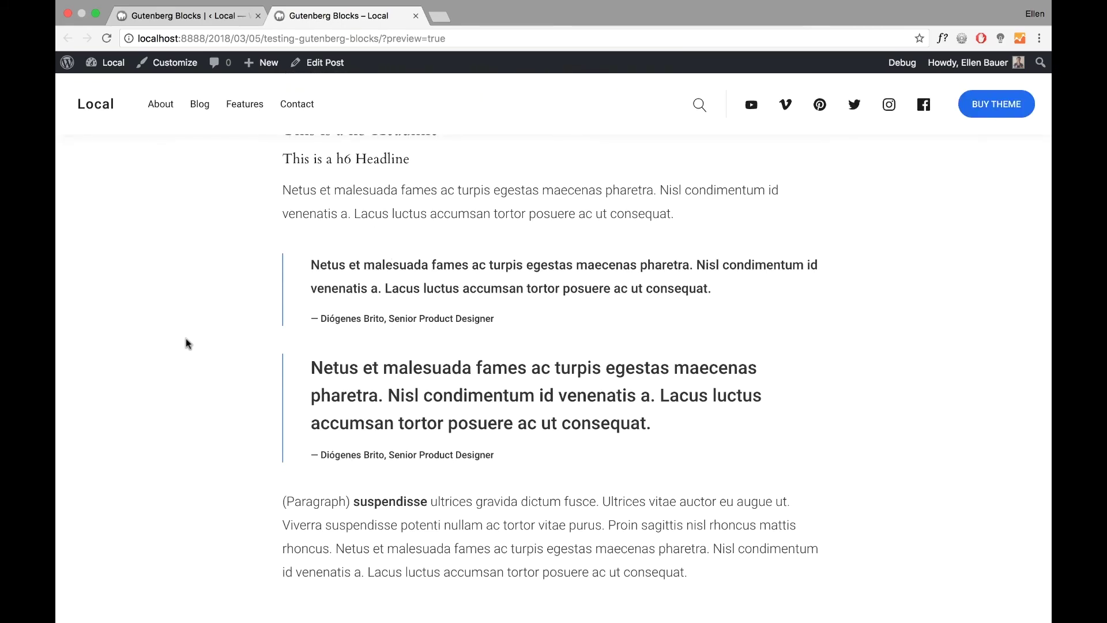
{"action": "scroll", "coordinate": [185, 340], "scroll_direction": "down", "scroll_amount": 20}
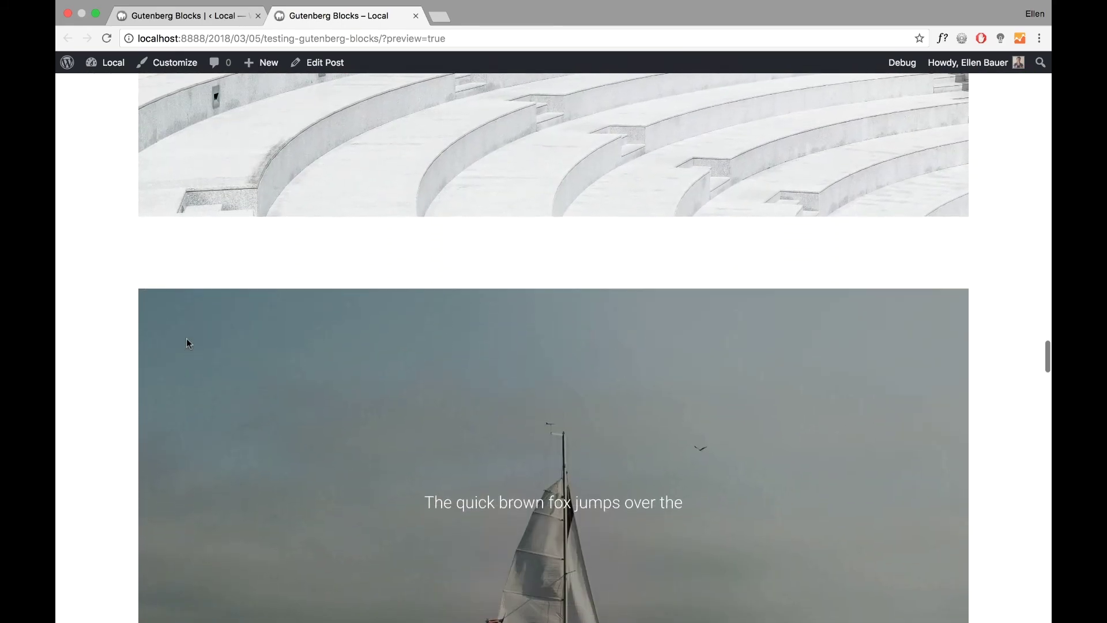
{"action": "scroll", "coordinate": [187, 342], "scroll_direction": "down", "scroll_amount": 10}
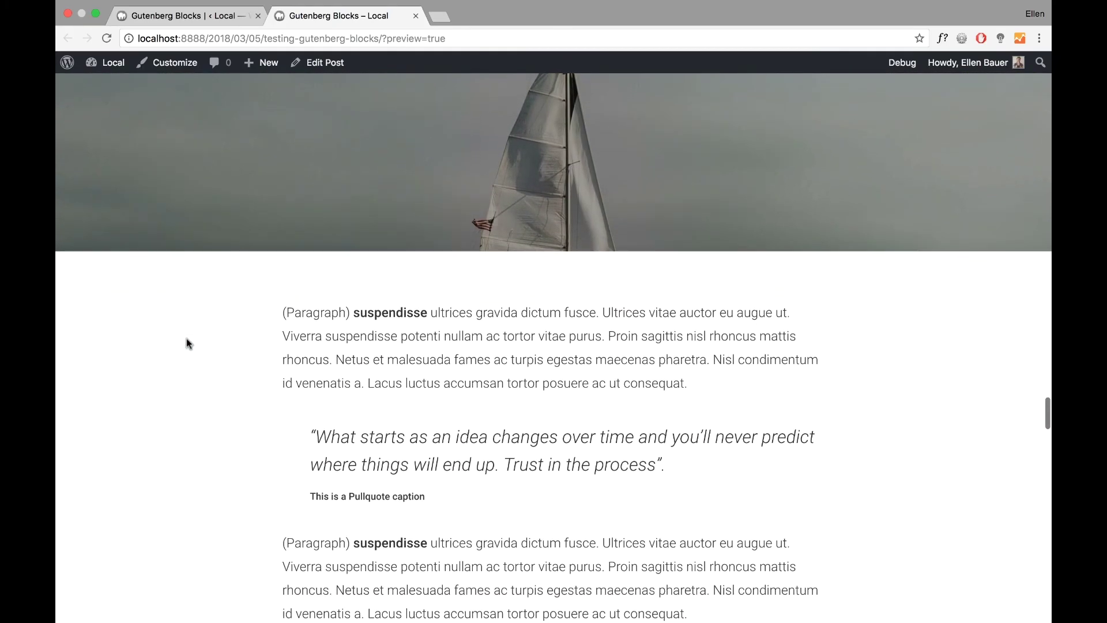
{"action": "scroll", "coordinate": [186, 338], "scroll_direction": "down", "scroll_amount": 5}
{"action": "scroll", "coordinate": [279, 316], "scroll_direction": "down", "scroll_amount": 9}
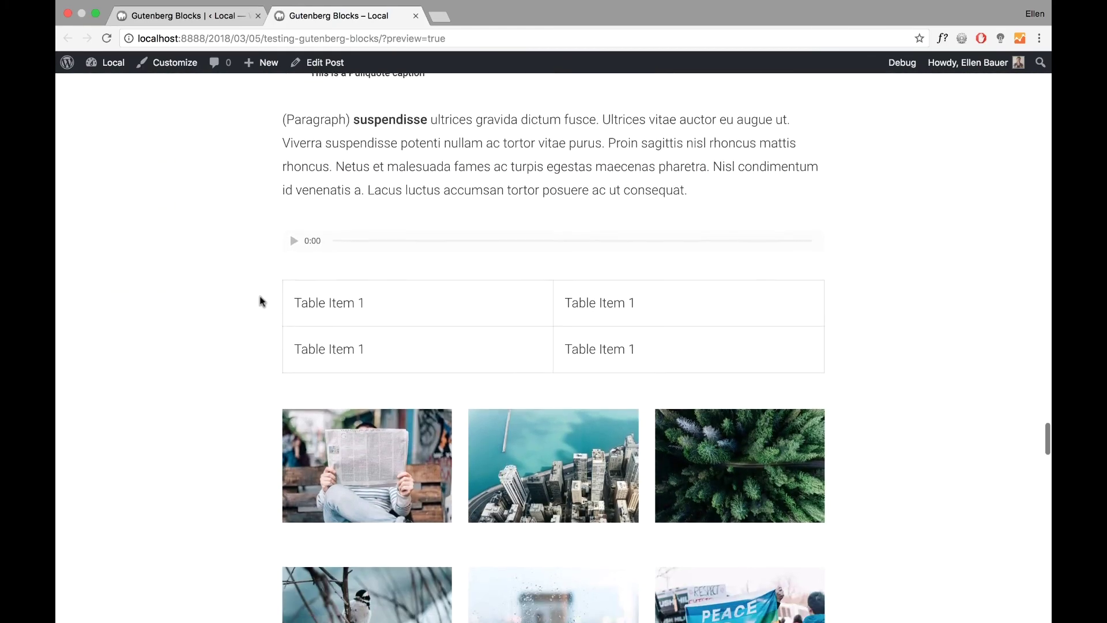
{"action": "scroll", "coordinate": [299, 254], "scroll_direction": "up", "scroll_amount": 3}
{"action": "scroll", "coordinate": [222, 272], "scroll_direction": "down", "scroll_amount": 3}
{"action": "scroll", "coordinate": [342, 285], "scroll_direction": "down", "scroll_amount": 7}
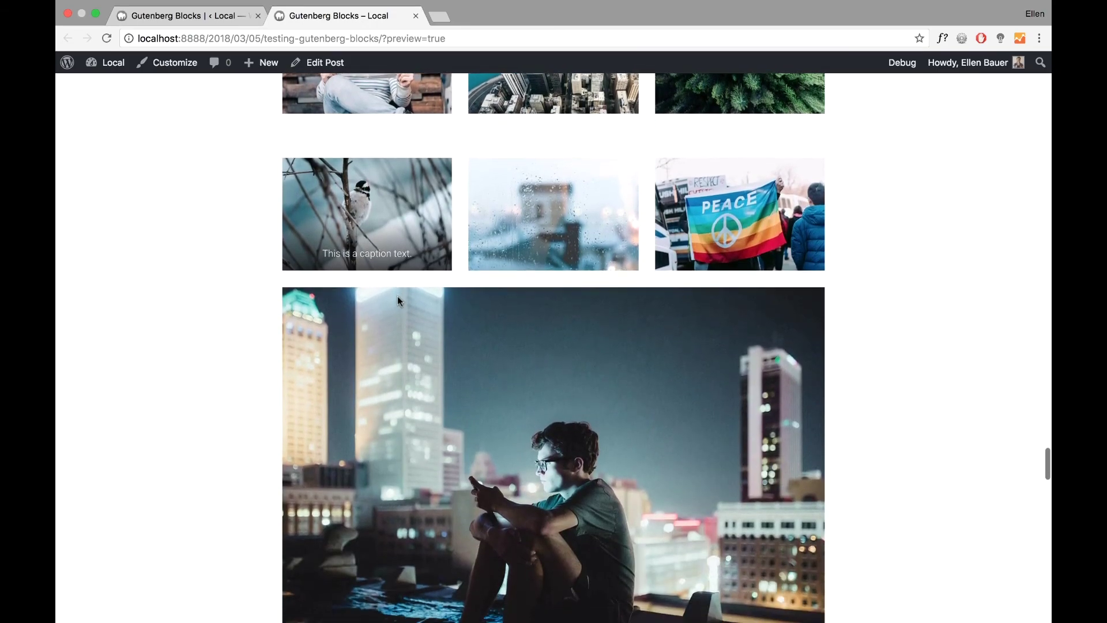
Review the code, verse, preformatted, separator and list blocks and the page's author box and footer
{"action": "scroll", "coordinate": [397, 299], "scroll_direction": "down", "scroll_amount": 8}
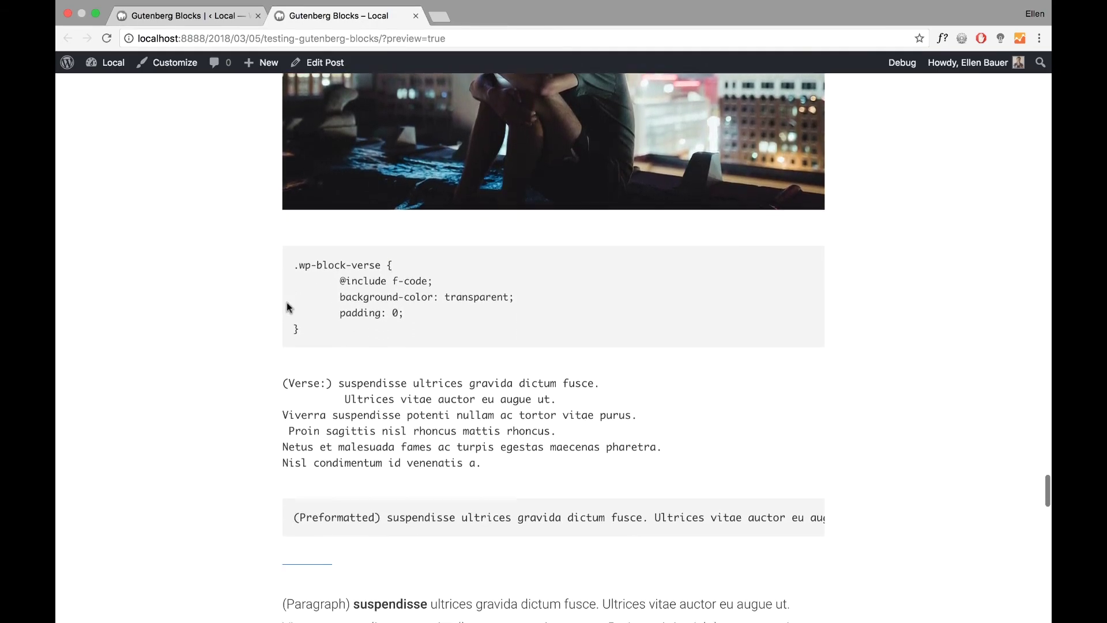
{"action": "scroll", "coordinate": [287, 306], "scroll_direction": "down", "scroll_amount": 5}
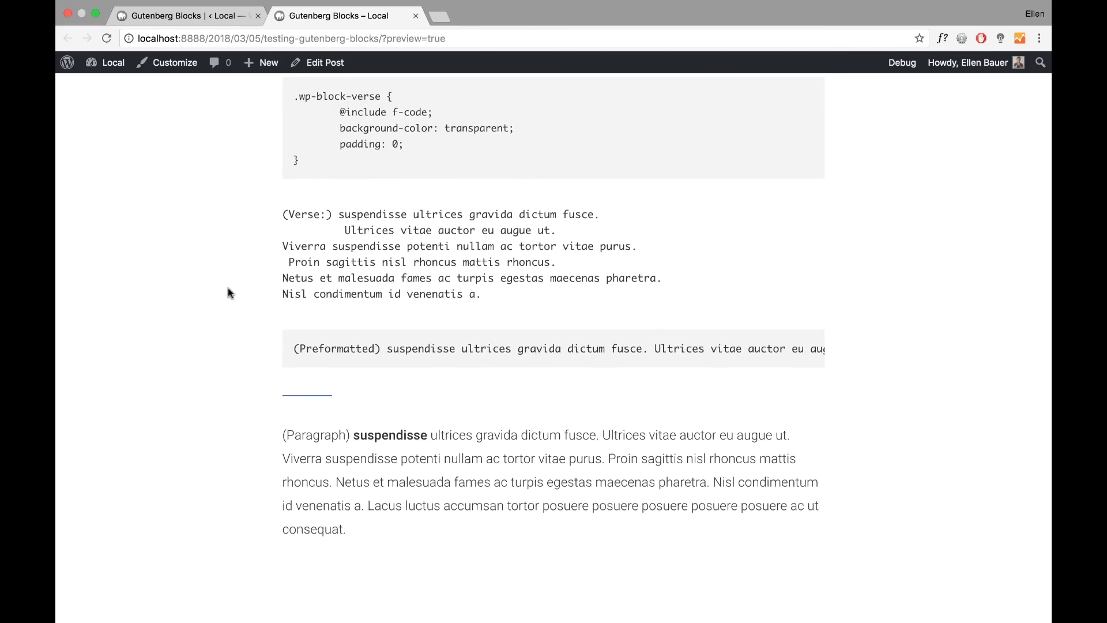
{"action": "scroll", "coordinate": [228, 288], "scroll_direction": "down", "scroll_amount": 6}
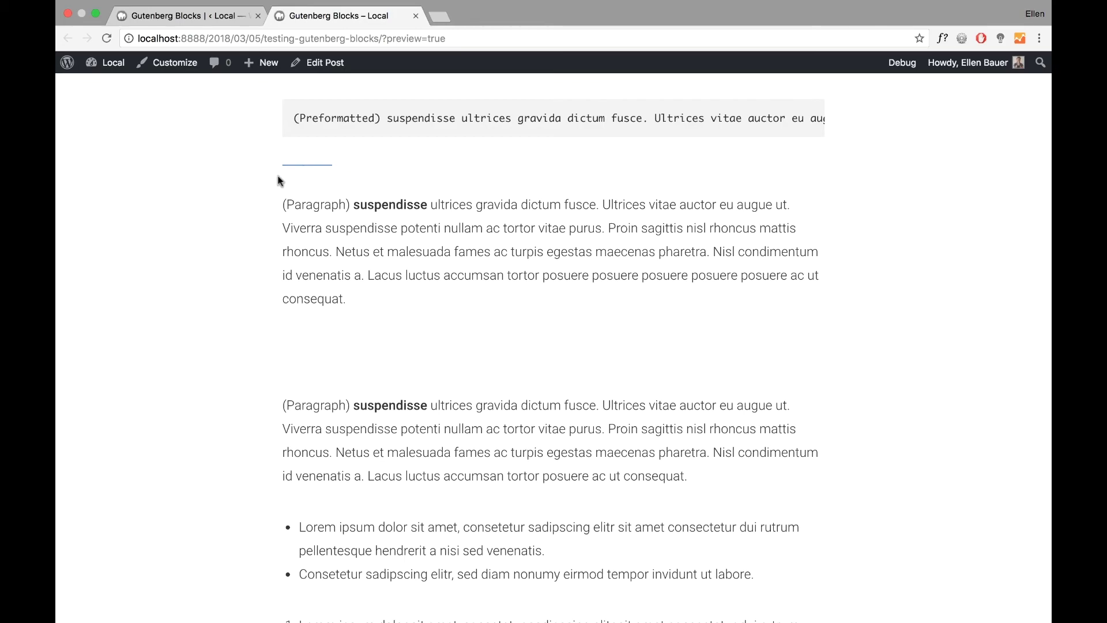
{"action": "scroll", "coordinate": [238, 216], "scroll_direction": "down", "scroll_amount": 10}
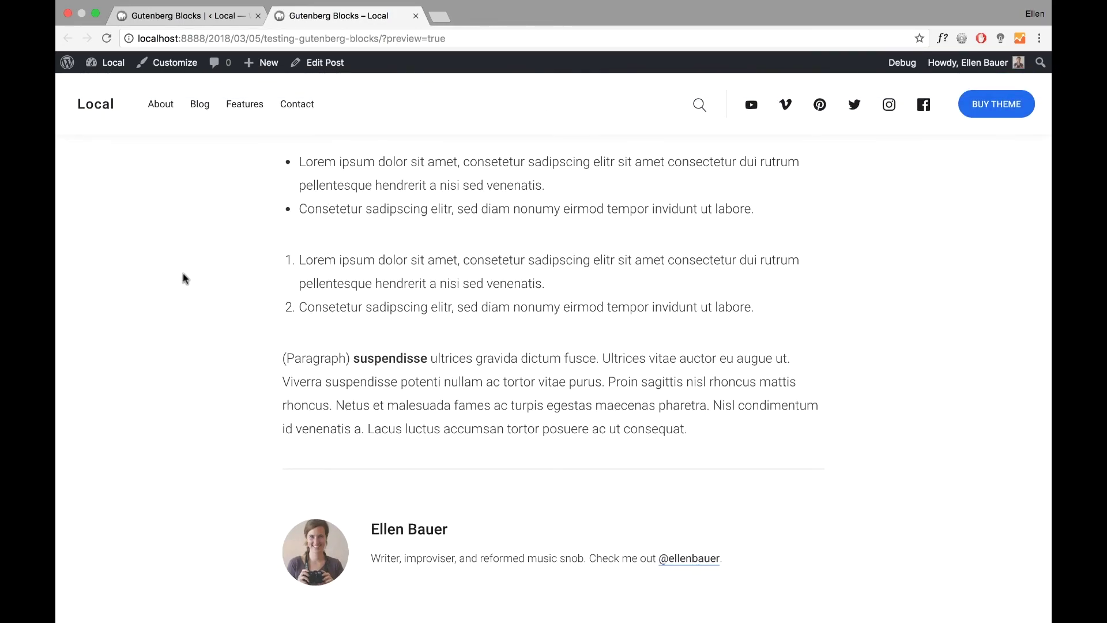
{"action": "scroll", "coordinate": [183, 276], "scroll_direction": "down", "scroll_amount": 10}
{"action": "scroll", "coordinate": [187, 278], "scroll_direction": "down", "scroll_amount": 8}
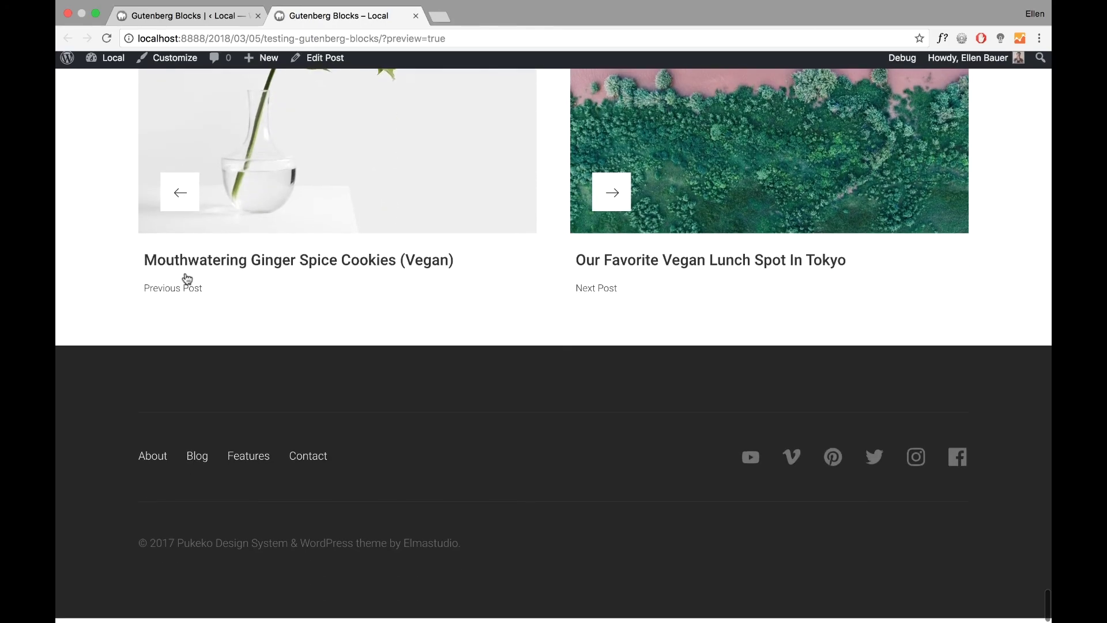
{"action": "scroll", "coordinate": [187, 278], "scroll_direction": "up", "scroll_amount": 15}
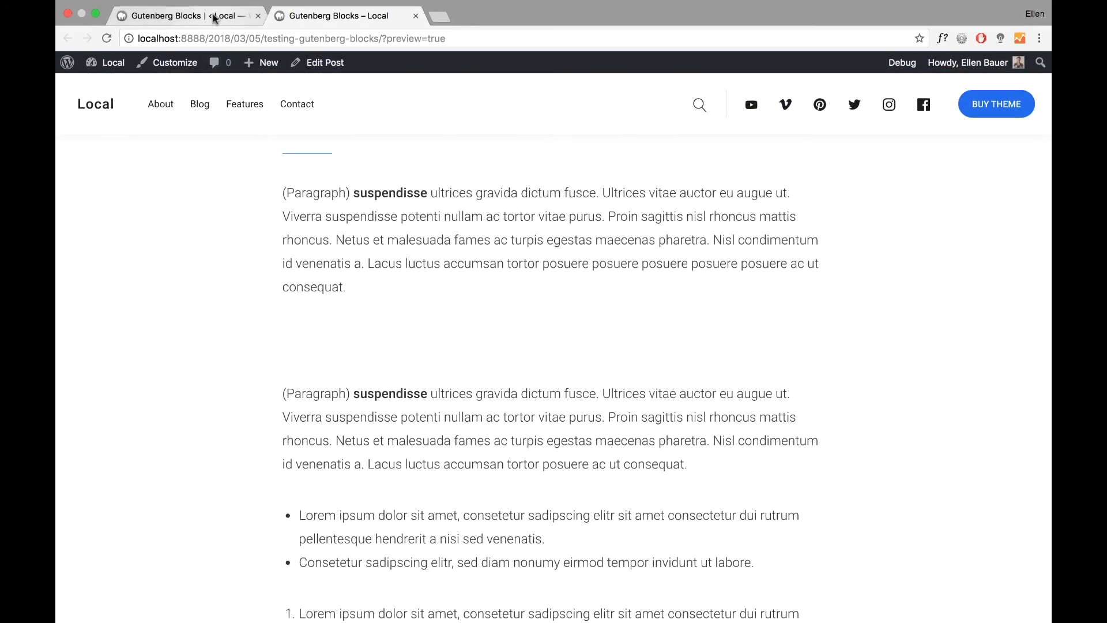
Return from the preview to the editor of the "Gutenberg Blocks" post
{"action": "left_click", "coordinate": [217, 15]}
{"action": "scroll", "coordinate": [267, 213], "scroll_direction": "down", "scroll_amount": 1}
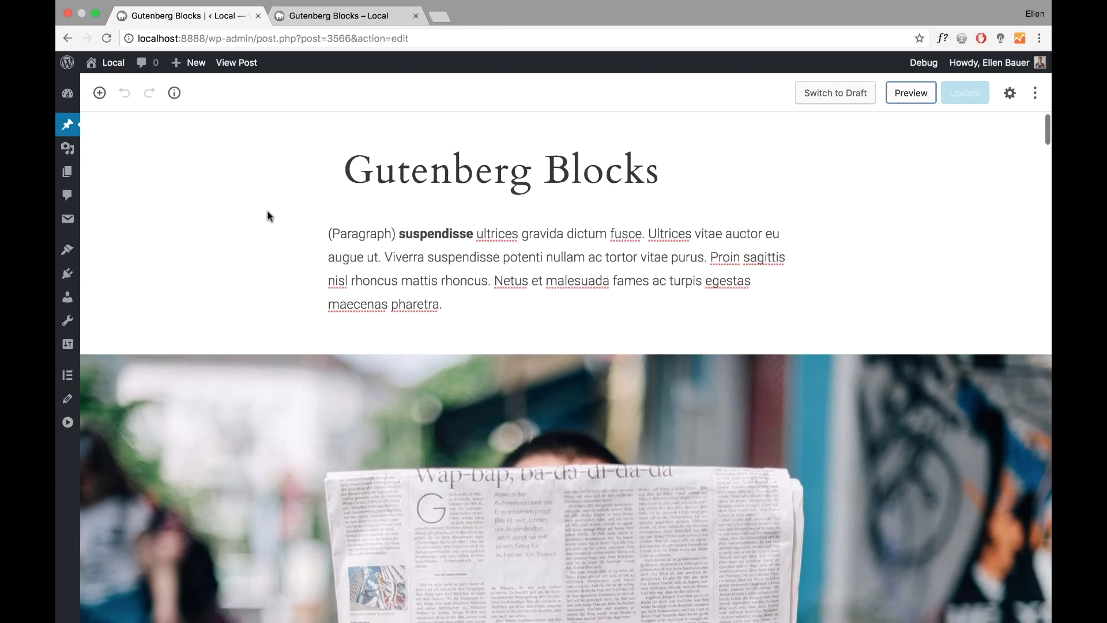
Examine how the opening paragraph and the full-width, wide and captioned image blocks are displayed in the editor
{"action": "scroll", "coordinate": [208, 296], "scroll_direction": "down", "scroll_amount": 5}
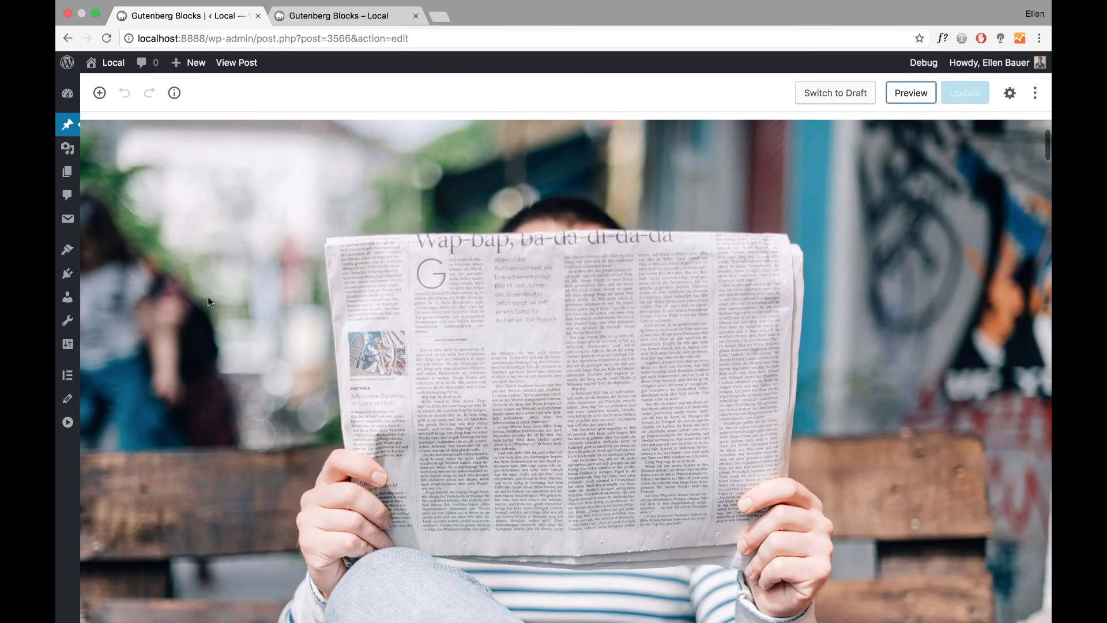
{"action": "scroll", "coordinate": [208, 296], "scroll_direction": "down", "scroll_amount": 8}
{"action": "scroll", "coordinate": [208, 297], "scroll_direction": "down", "scroll_amount": 3}
{"action": "scroll", "coordinate": [208, 296], "scroll_direction": "up", "scroll_amount": 10}
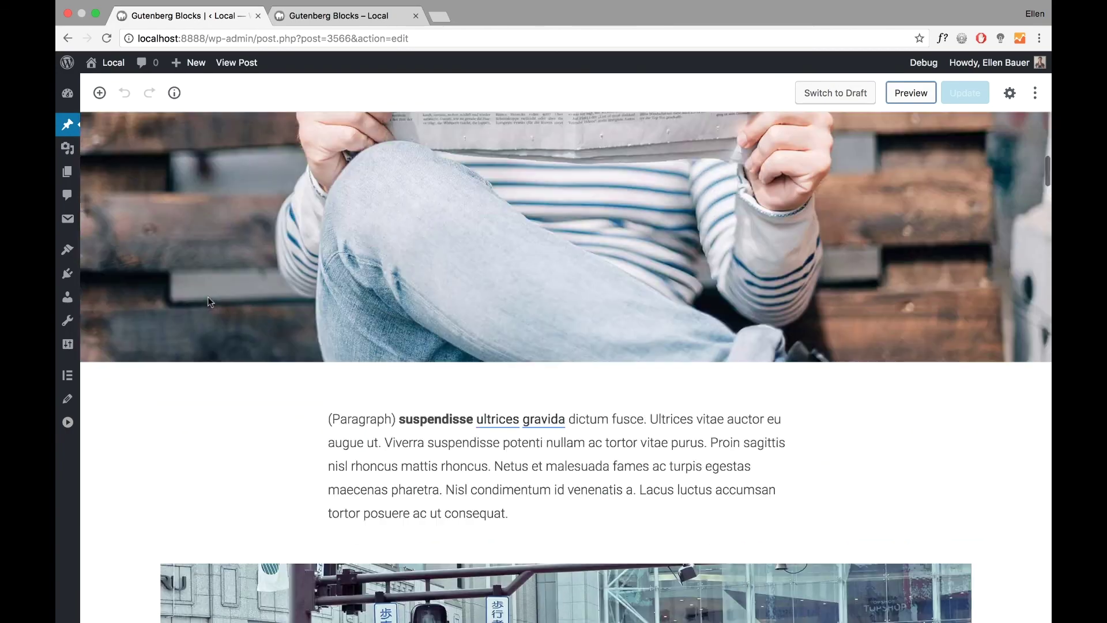
{"action": "scroll", "coordinate": [223, 284], "scroll_direction": "down", "scroll_amount": 9}
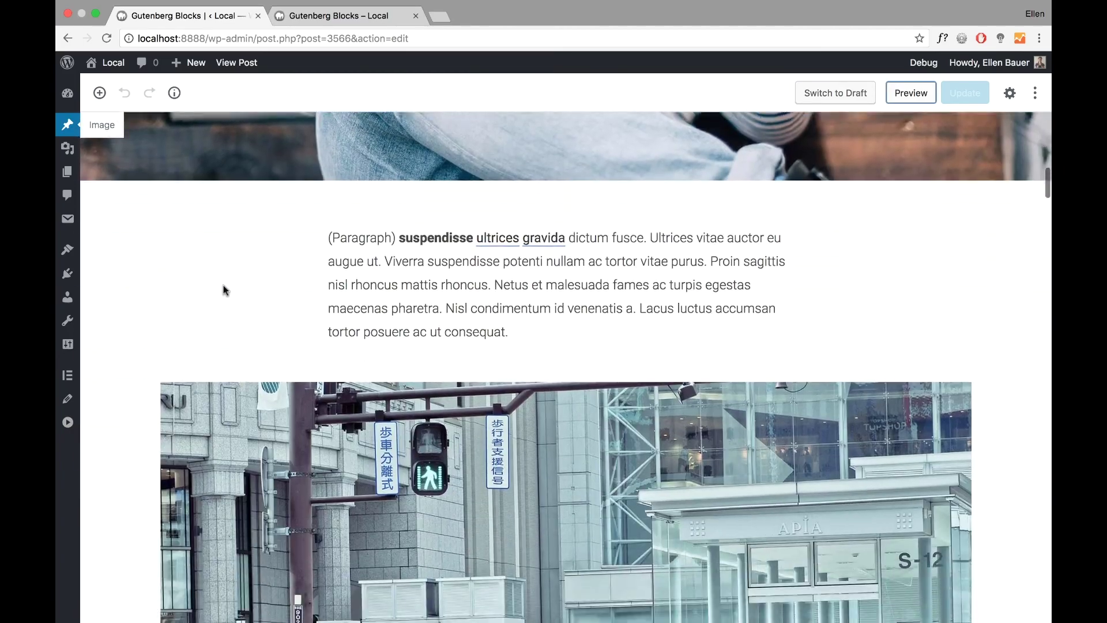
{"action": "scroll", "coordinate": [237, 250], "scroll_direction": "down", "scroll_amount": 8}
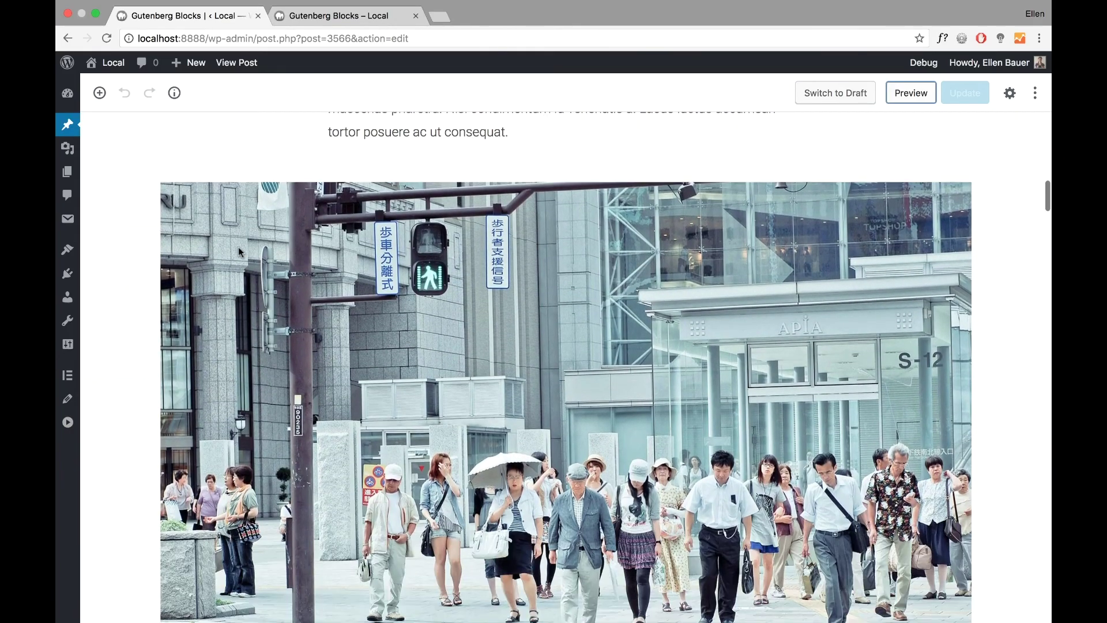
{"action": "scroll", "coordinate": [237, 250], "scroll_direction": "up", "scroll_amount": 2}
{"action": "scroll", "coordinate": [271, 244], "scroll_direction": "down", "scroll_amount": 9}
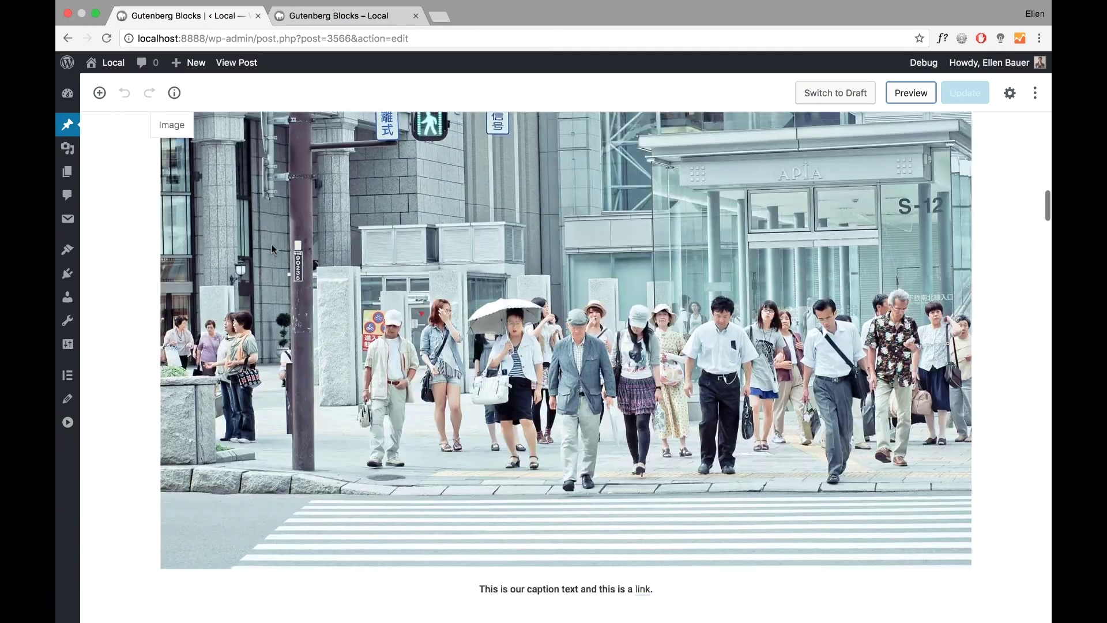
{"action": "scroll", "coordinate": [254, 259], "scroll_direction": "down", "scroll_amount": 4}
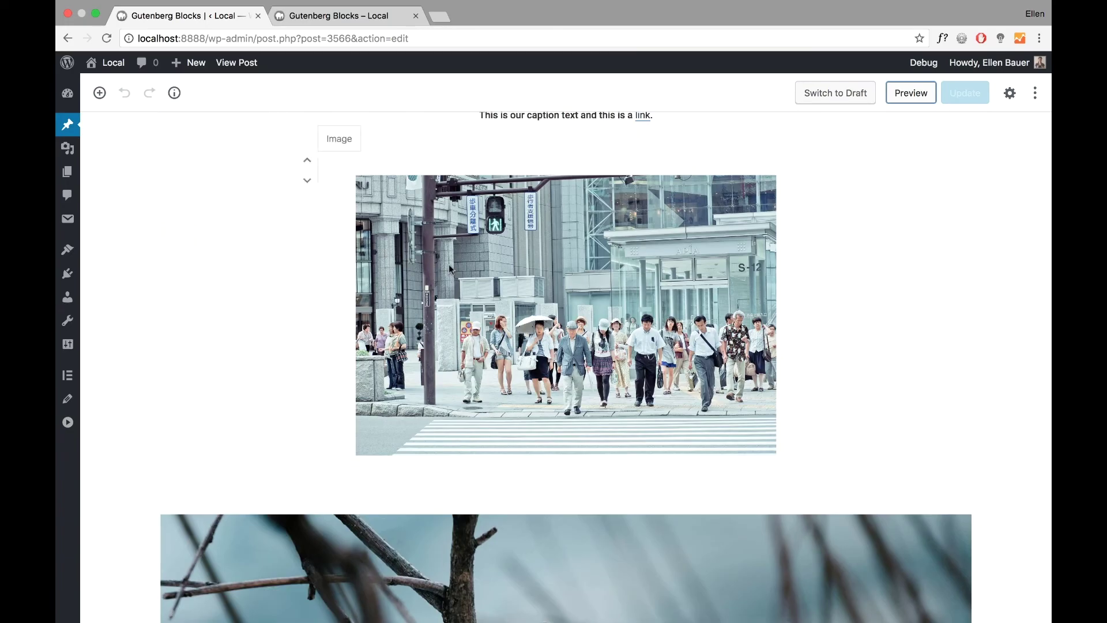
{"action": "scroll", "coordinate": [199, 232], "scroll_direction": "down", "scroll_amount": 20}
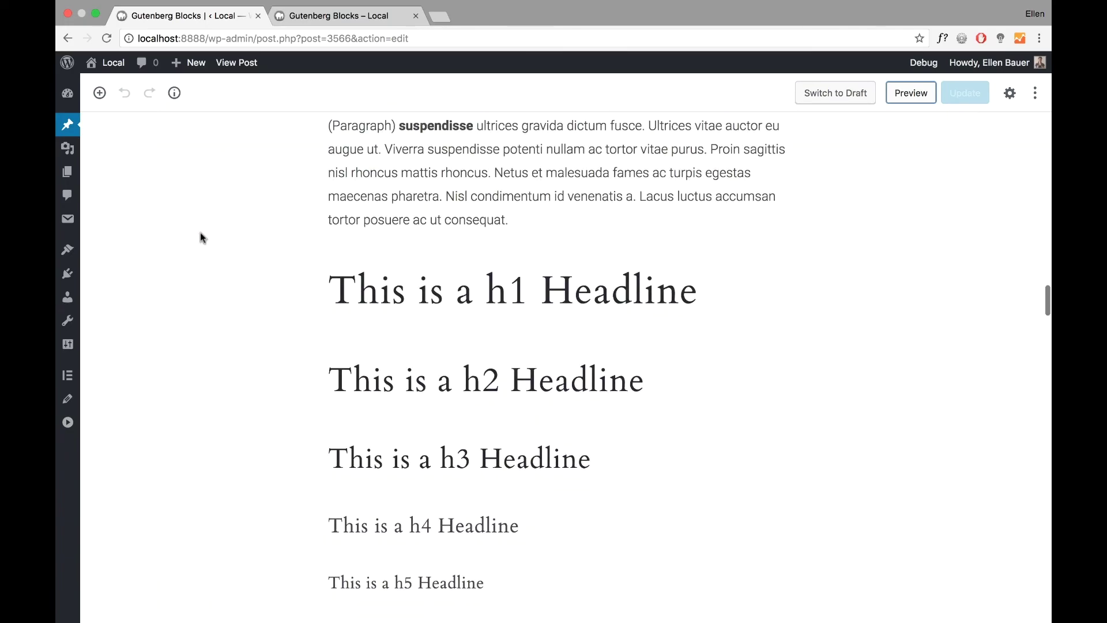
Inspect the h1 headline and both quote blocks in the editor, selecting them to show their formatting options
{"action": "scroll", "coordinate": [247, 234], "scroll_direction": "up", "scroll_amount": 2}
{"action": "scroll", "coordinate": [404, 260], "scroll_direction": "down", "scroll_amount": 1}
{"action": "left_click", "coordinate": [529, 300]}
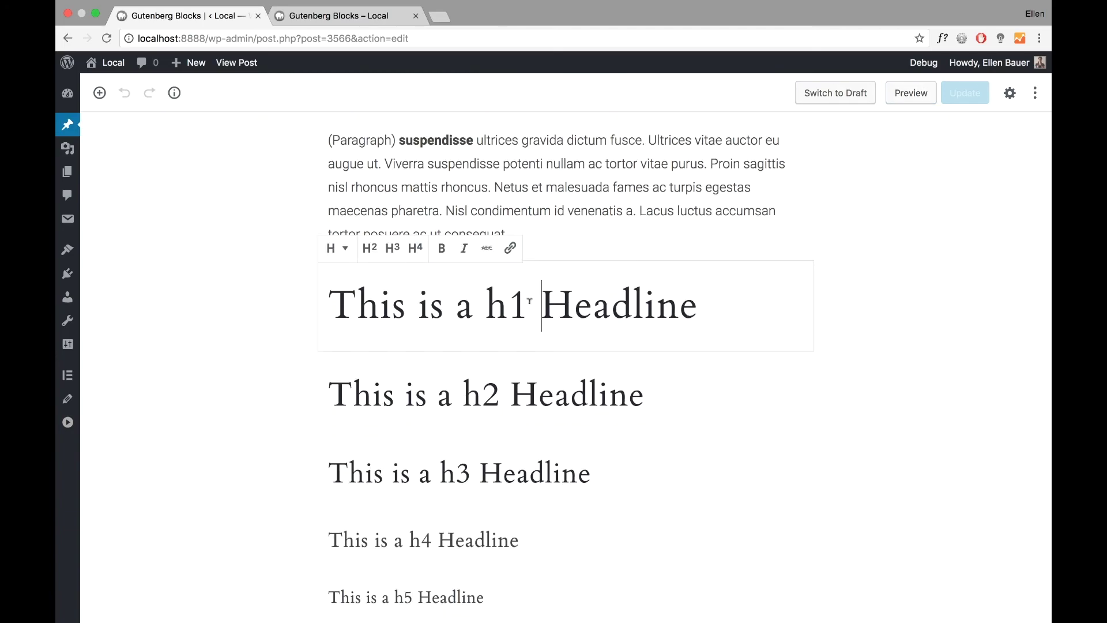
{"action": "scroll", "coordinate": [222, 285], "scroll_direction": "down", "scroll_amount": 15}
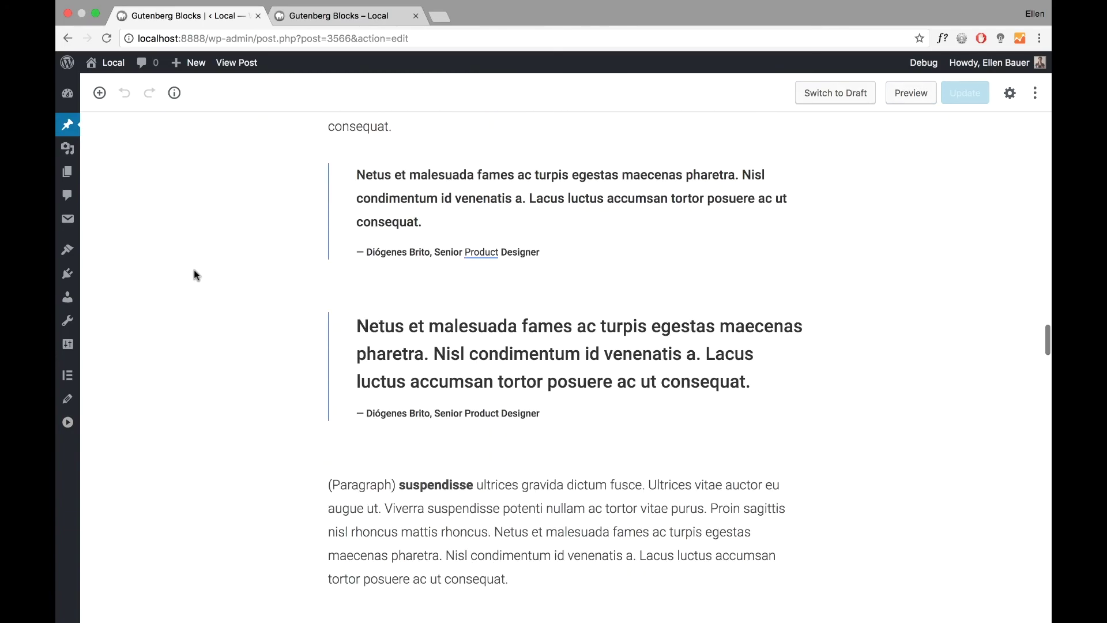
{"action": "scroll", "coordinate": [196, 275], "scroll_direction": "down", "scroll_amount": 1}
{"action": "scroll", "coordinate": [201, 231], "scroll_direction": "up", "scroll_amount": 2}
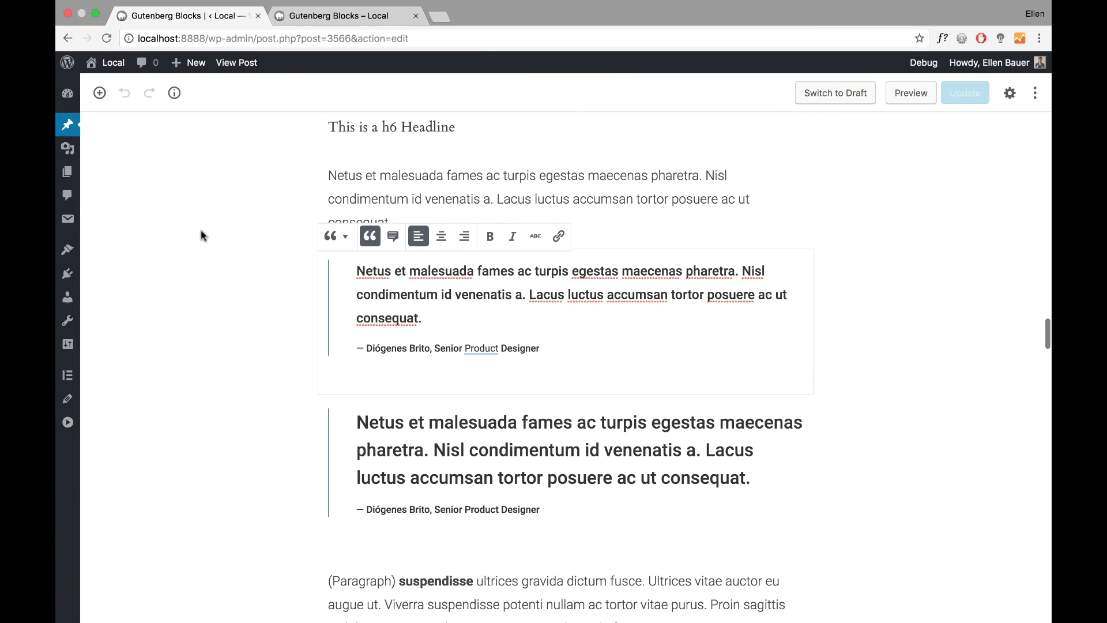
{"action": "scroll", "coordinate": [200, 231], "scroll_direction": "down", "scroll_amount": 3}
{"action": "left_click", "coordinate": [394, 252]}
{"action": "scroll", "coordinate": [389, 247], "scroll_direction": "down", "scroll_amount": 10}
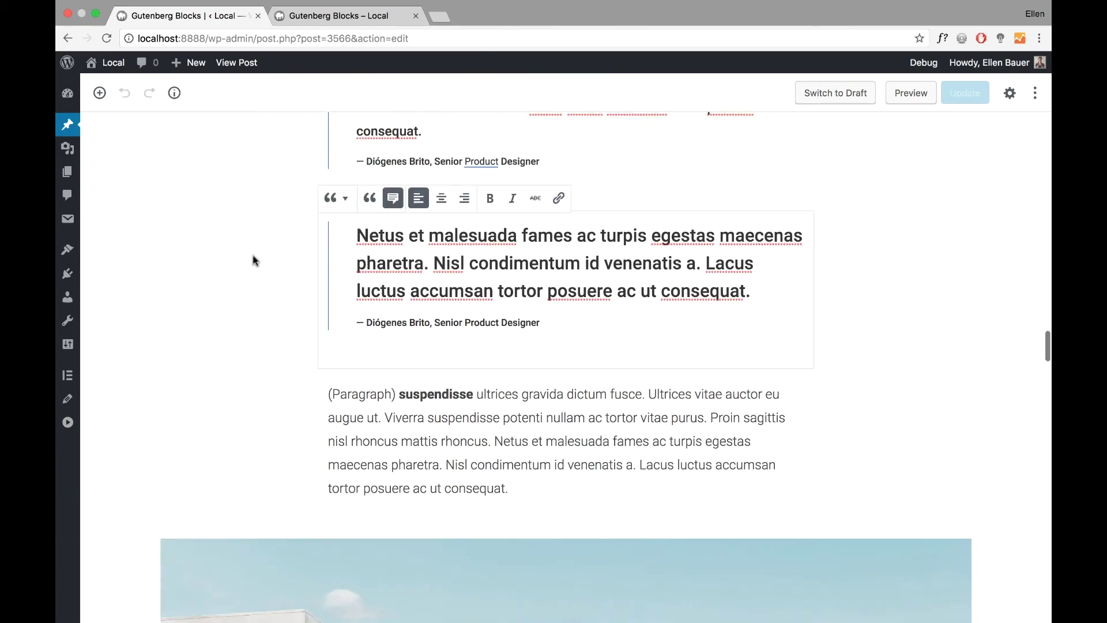
Review the cover image, pullquote, audio, table and gallery blocks in the editor
{"action": "scroll", "coordinate": [212, 250], "scroll_direction": "down", "scroll_amount": 20}
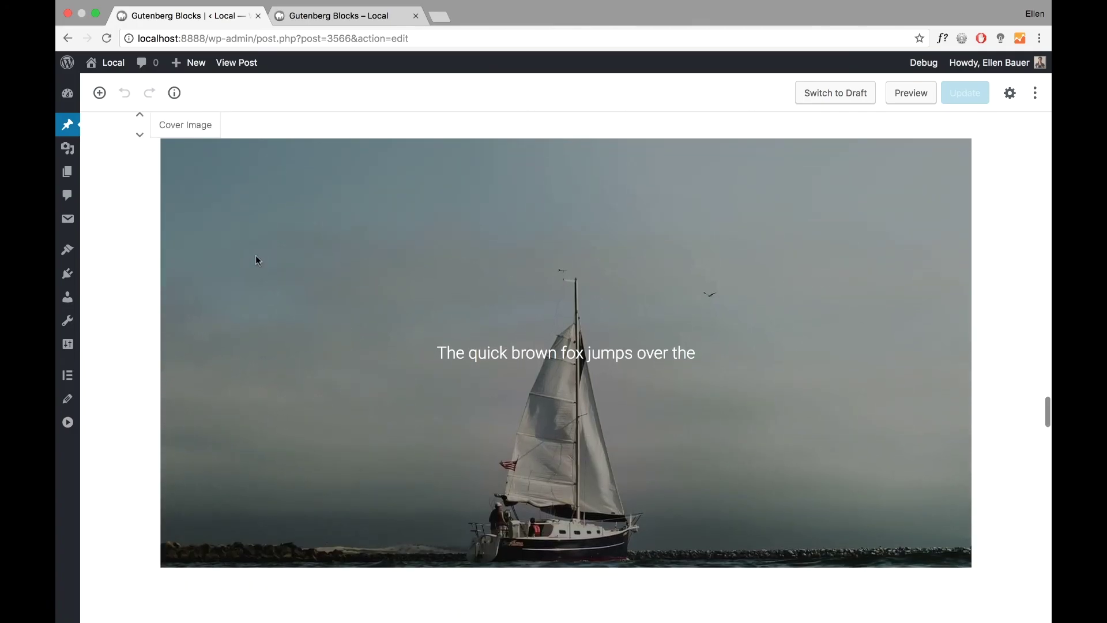
{"action": "scroll", "coordinate": [242, 259], "scroll_direction": "down", "scroll_amount": 14}
{"action": "scroll", "coordinate": [245, 276], "scroll_direction": "down", "scroll_amount": 4}
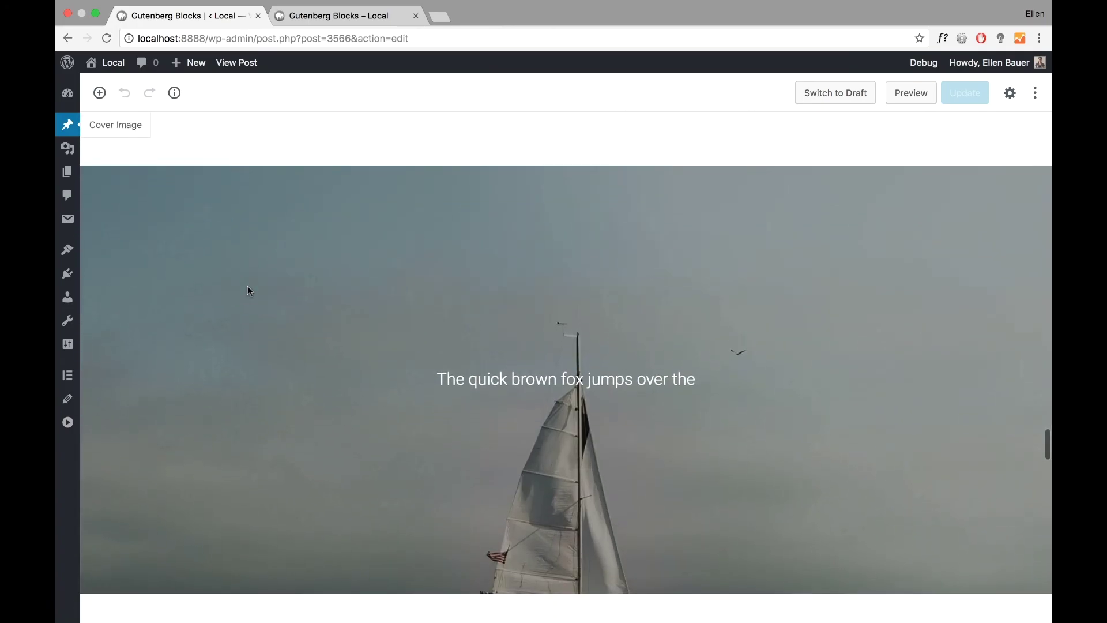
{"action": "scroll", "coordinate": [252, 272], "scroll_direction": "down", "scroll_amount": 20}
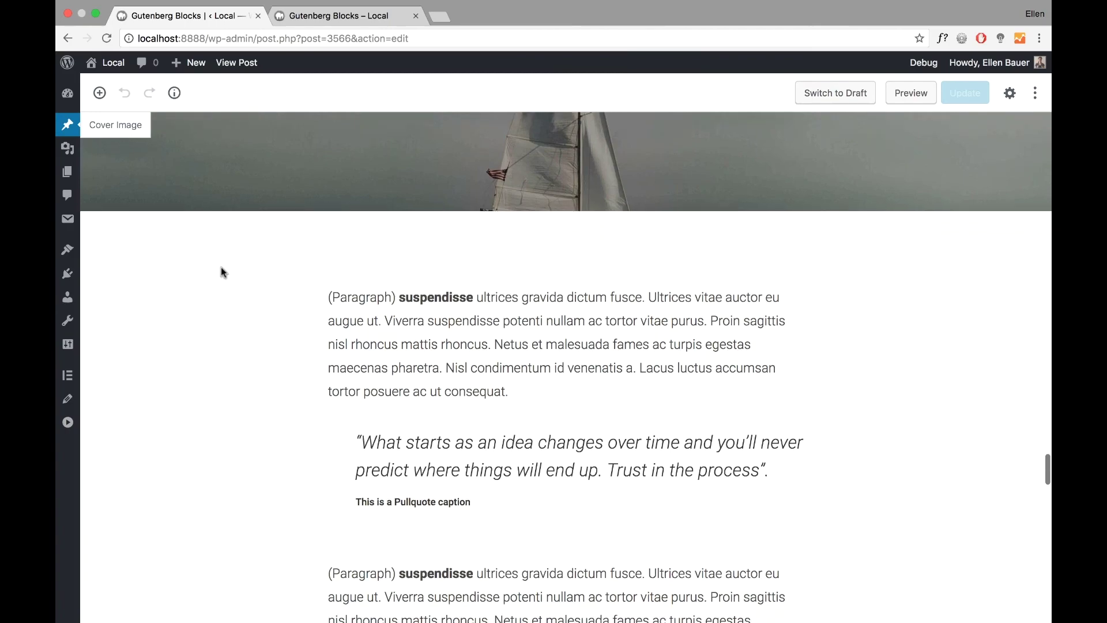
{"action": "scroll", "coordinate": [294, 277], "scroll_direction": "down", "scroll_amount": 10}
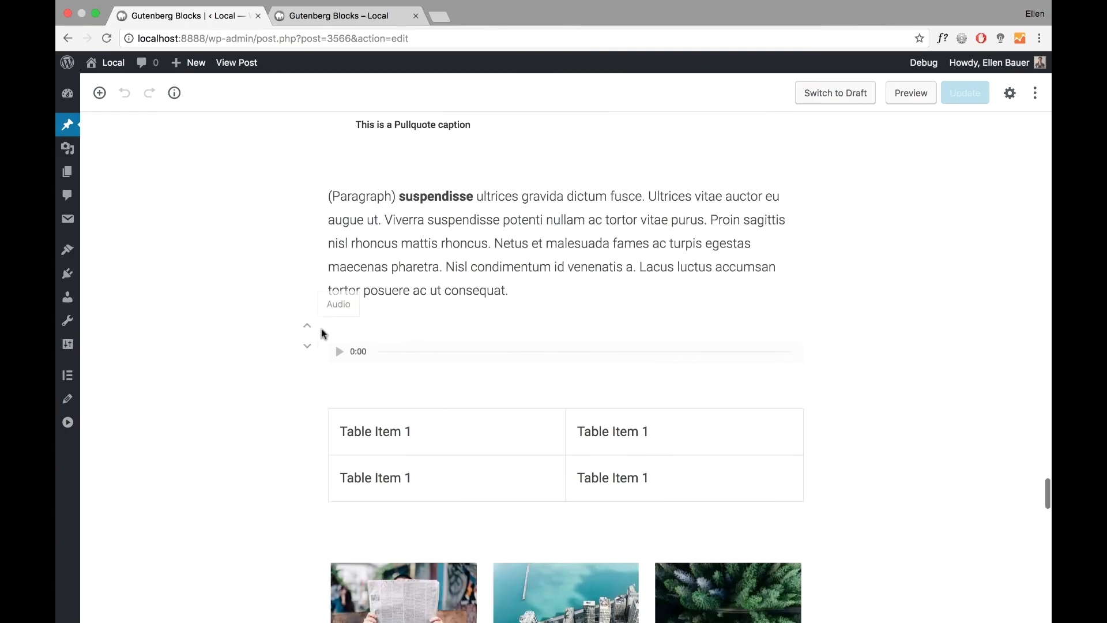
{"action": "scroll", "coordinate": [285, 317], "scroll_direction": "down", "scroll_amount": 10}
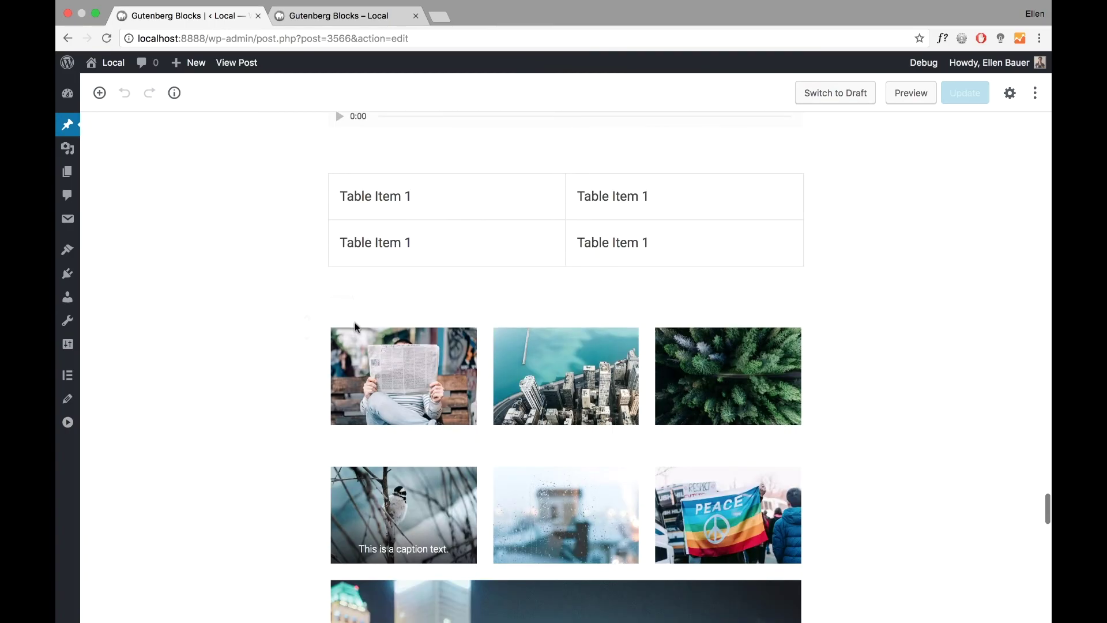
Review the code, verse, preformatted, separator, button and list blocks in the editor
{"action": "scroll", "coordinate": [214, 316], "scroll_direction": "down", "scroll_amount": 20}
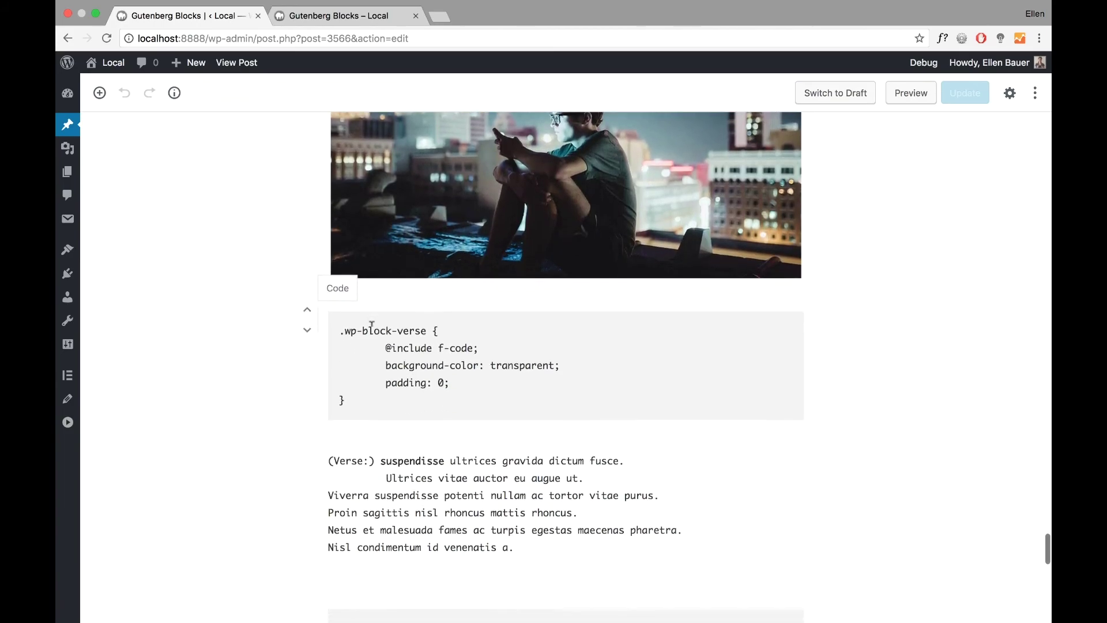
{"action": "scroll", "coordinate": [271, 319], "scroll_direction": "down", "scroll_amount": 2}
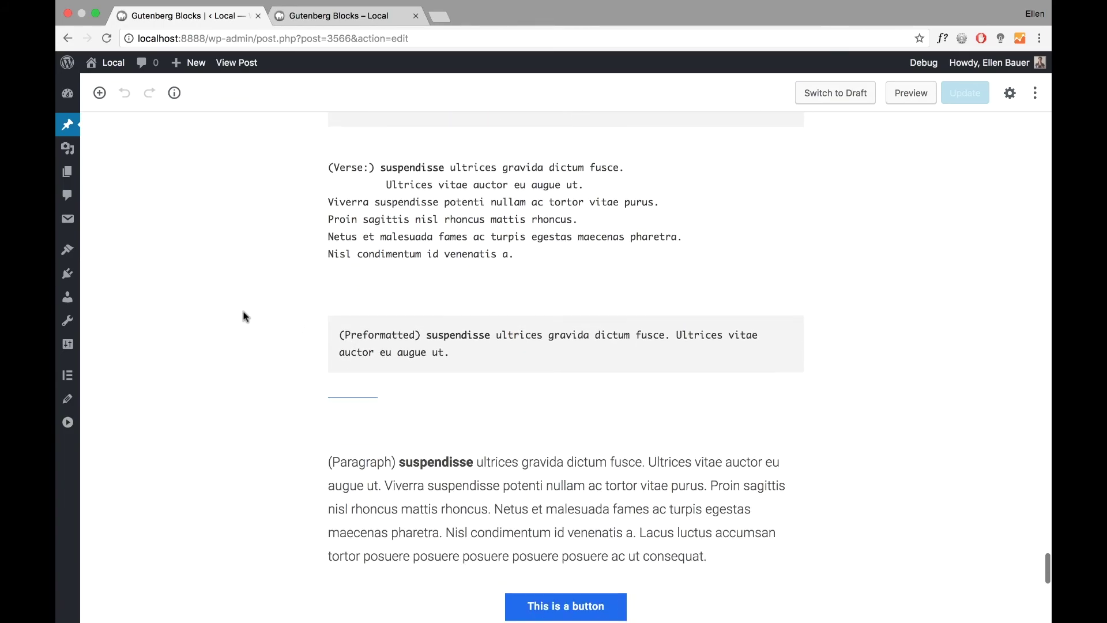
{"action": "scroll", "coordinate": [353, 338], "scroll_direction": "down", "scroll_amount": 1}
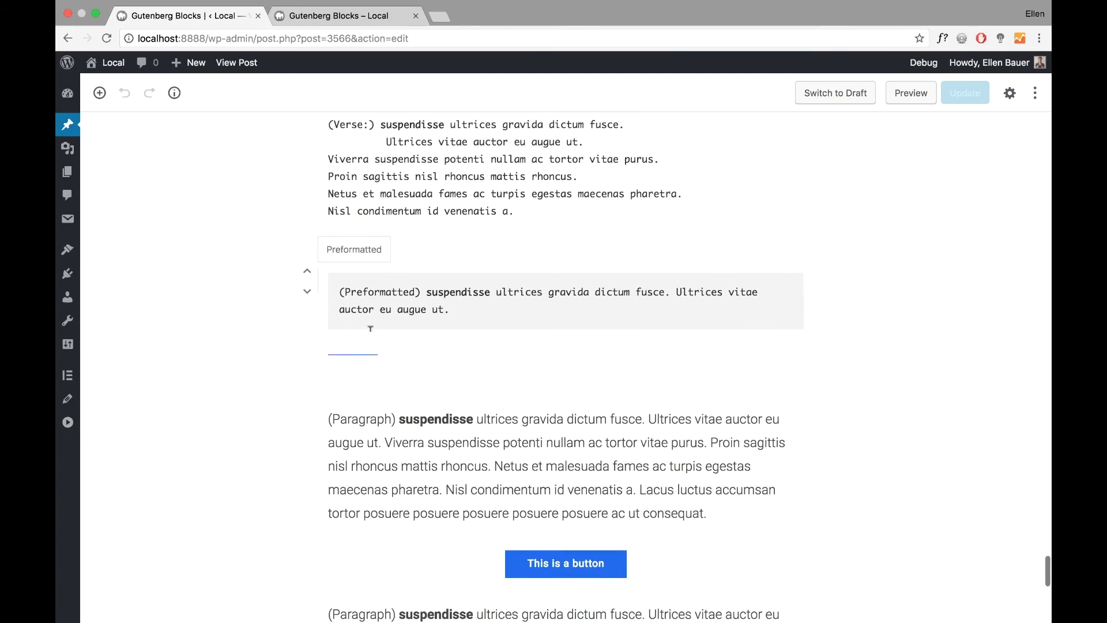
{"action": "scroll", "coordinate": [358, 350], "scroll_direction": "down", "scroll_amount": 4}
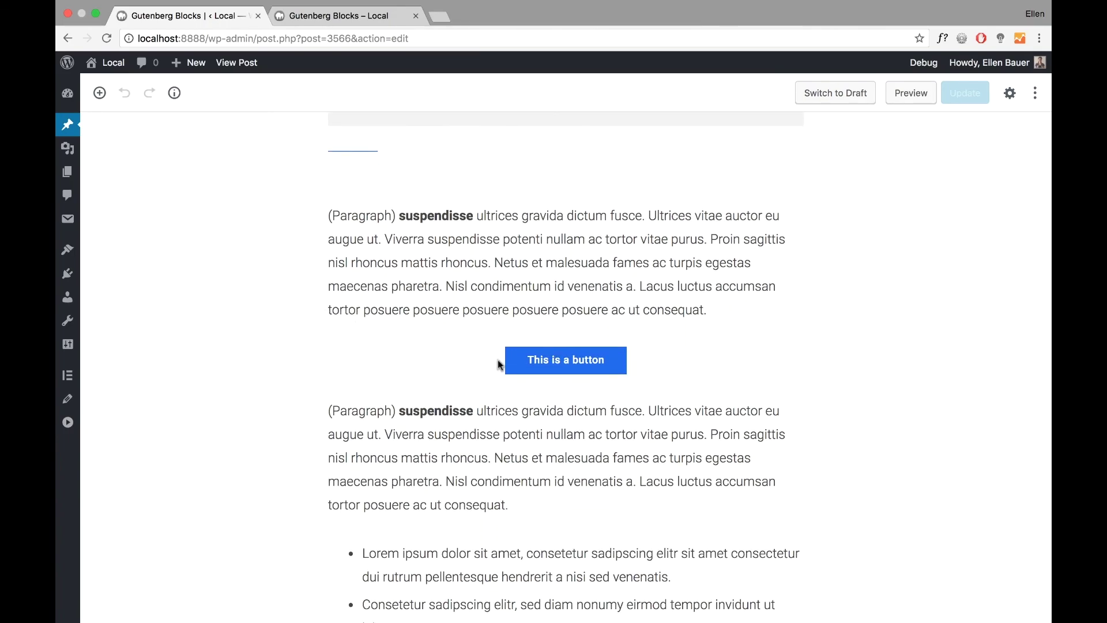
{"action": "scroll", "coordinate": [229, 321], "scroll_direction": "down", "scroll_amount": 1}
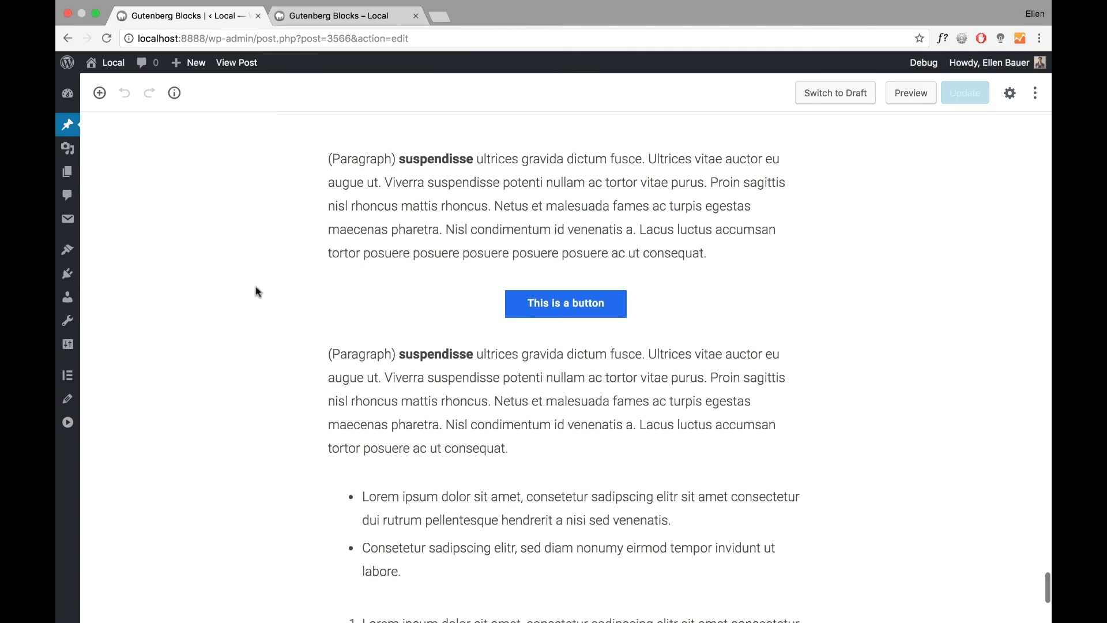
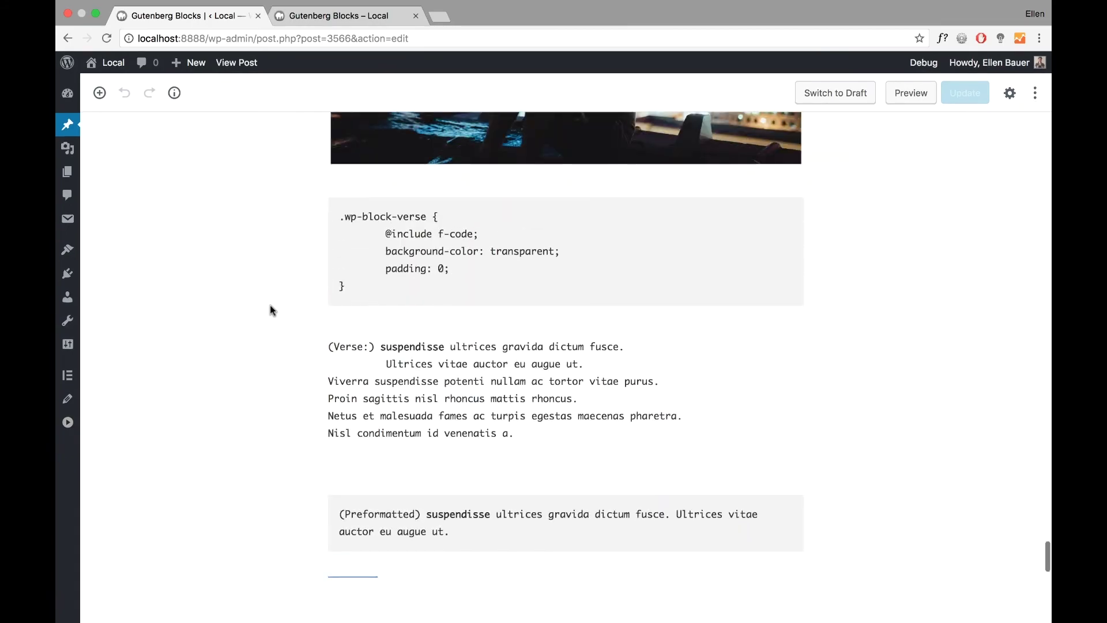
Select the opening paragraph below the post title and show its block settings
{"action": "scroll", "coordinate": [230, 270], "scroll_direction": "up", "scroll_amount": 3}
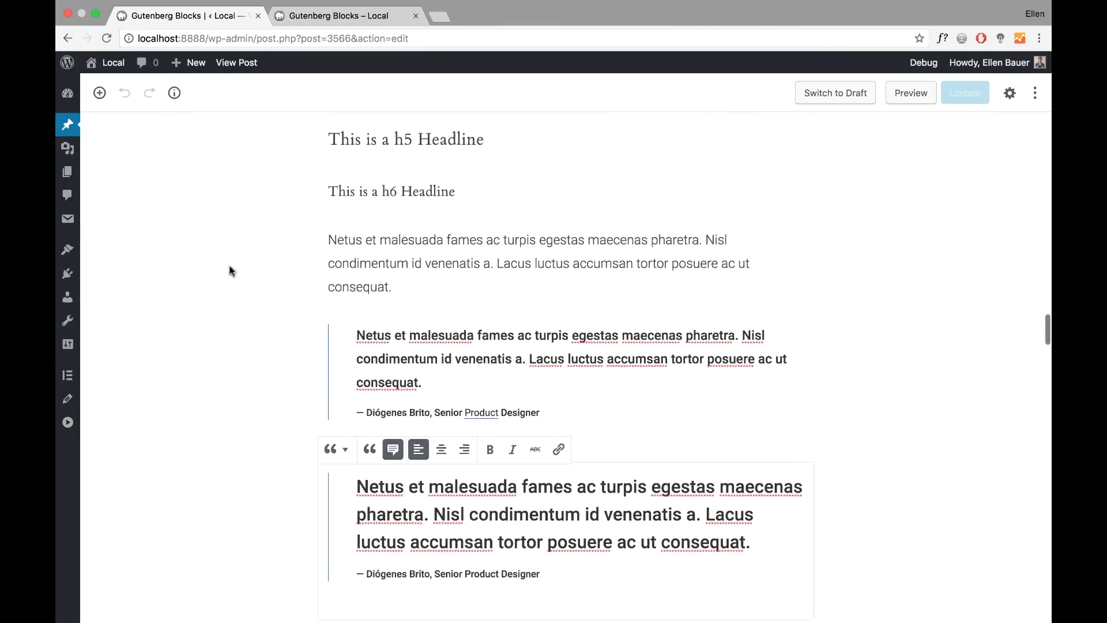
{"action": "scroll", "coordinate": [230, 270], "scroll_direction": "down", "scroll_amount": 15}
{"action": "scroll", "coordinate": [235, 265], "scroll_direction": "up", "scroll_amount": 5}
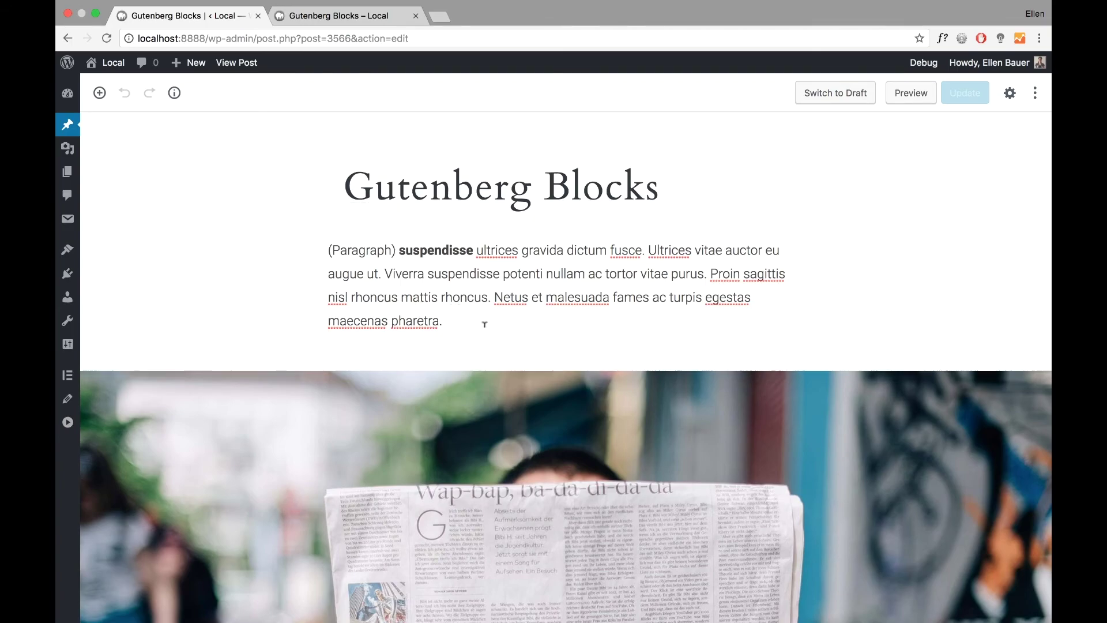
{"action": "left_click", "coordinate": [456, 314]}
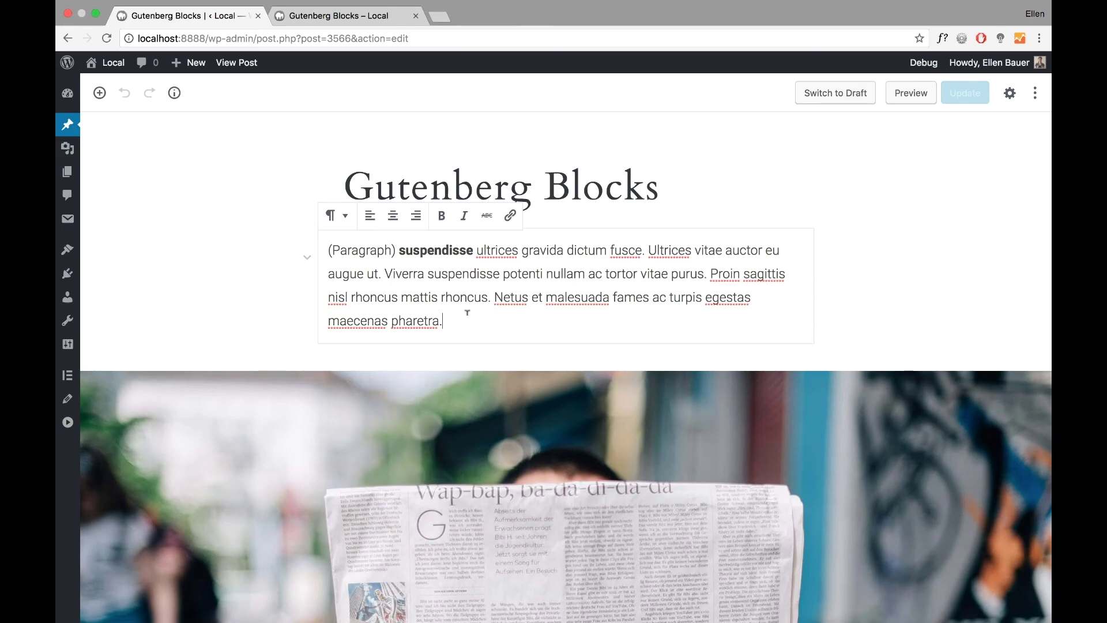
{"action": "left_click", "coordinate": [1010, 93]}
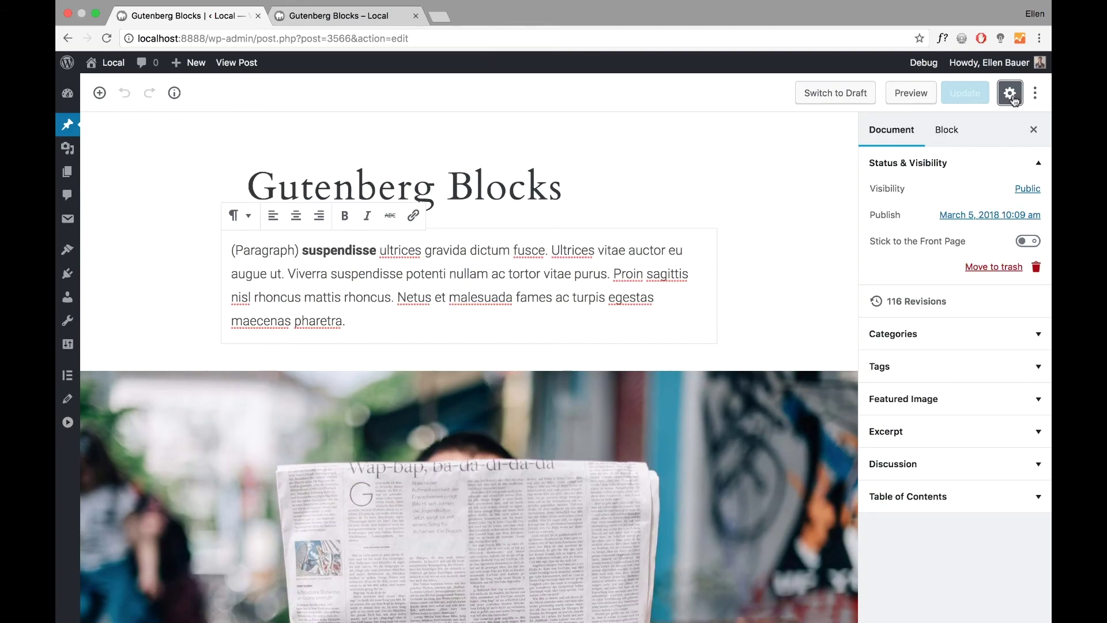
{"action": "left_click", "coordinate": [948, 131]}
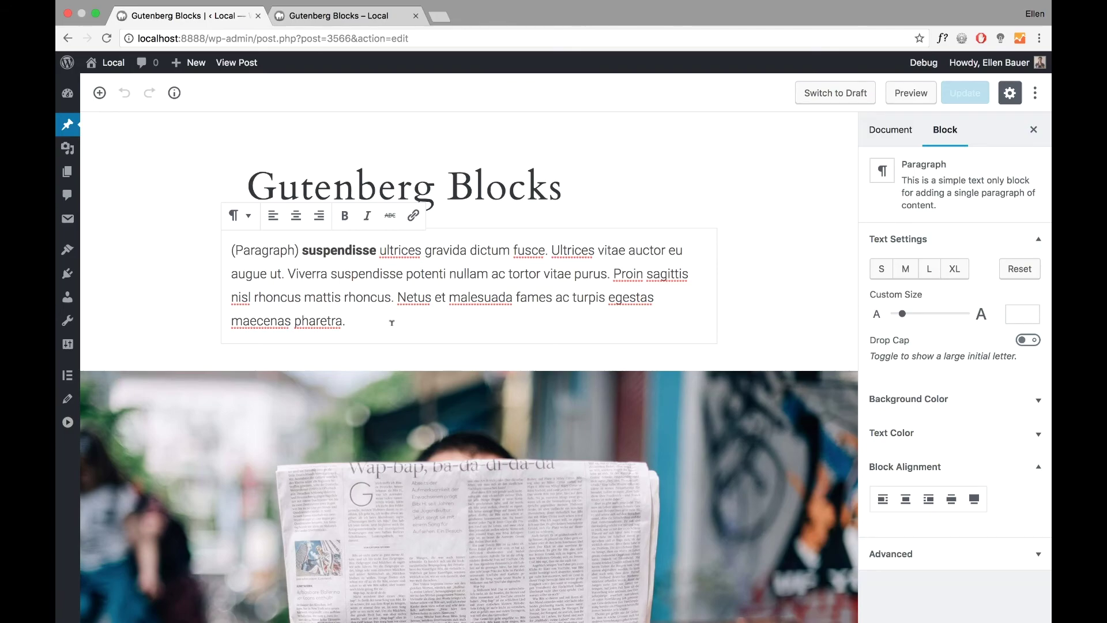
Add an empty block after the opening paragraph and open its block inserter on the suggested blocks
{"action": "key", "text": "Return"}
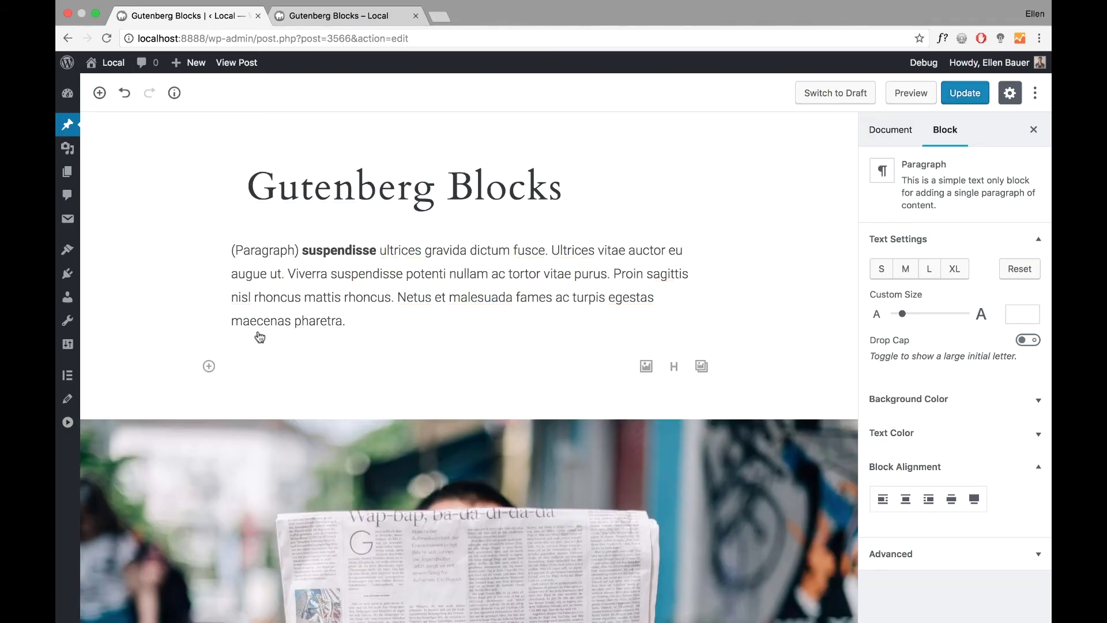
{"action": "left_click", "coordinate": [209, 372]}
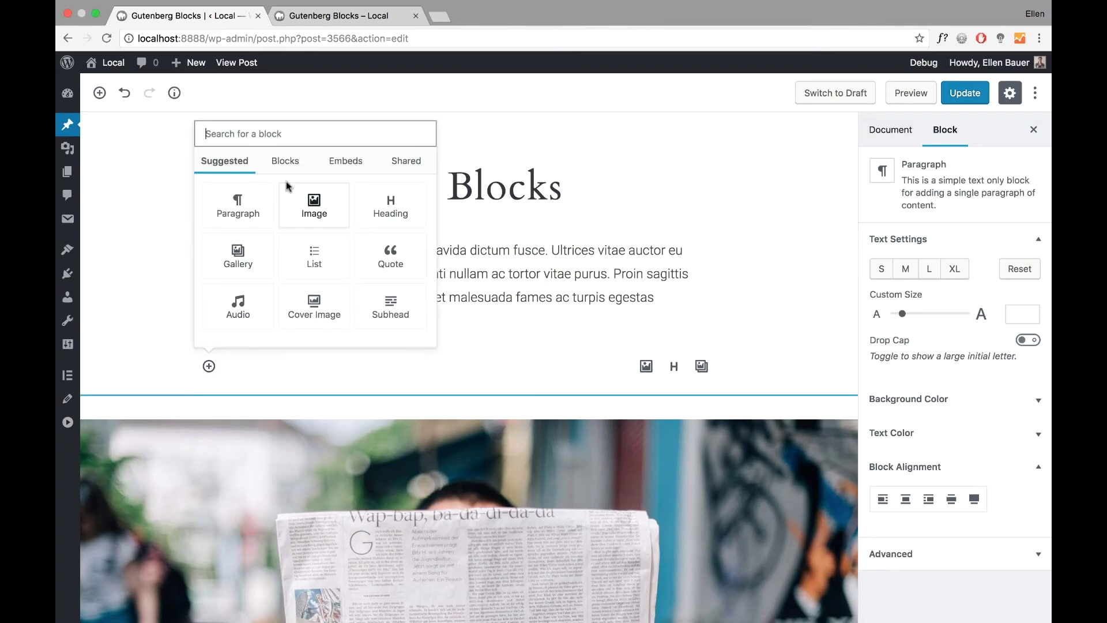
{"action": "left_click", "coordinate": [287, 162]}
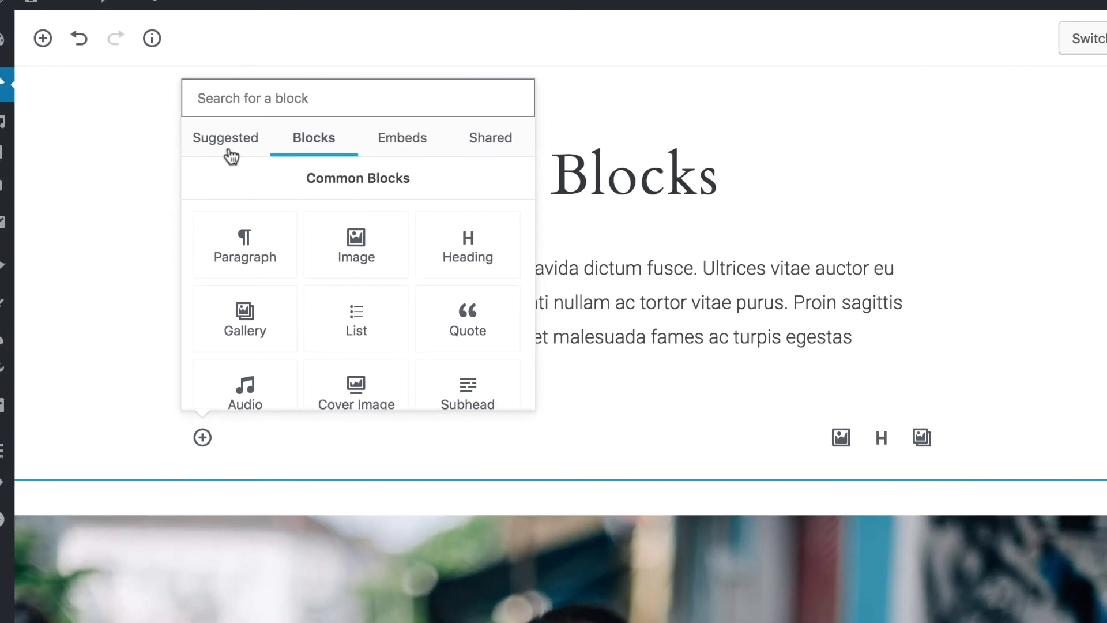
{"action": "left_click", "coordinate": [230, 141]}
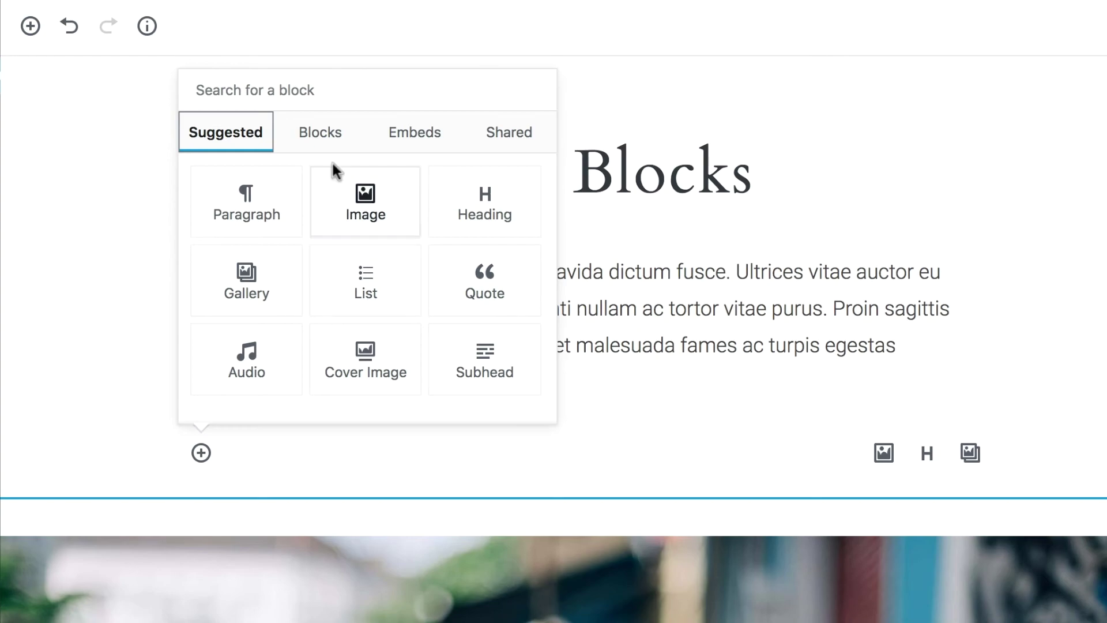
Review the common, formatting, layout and widget blocks in the block inserter
{"action": "left_click", "coordinate": [320, 138]}
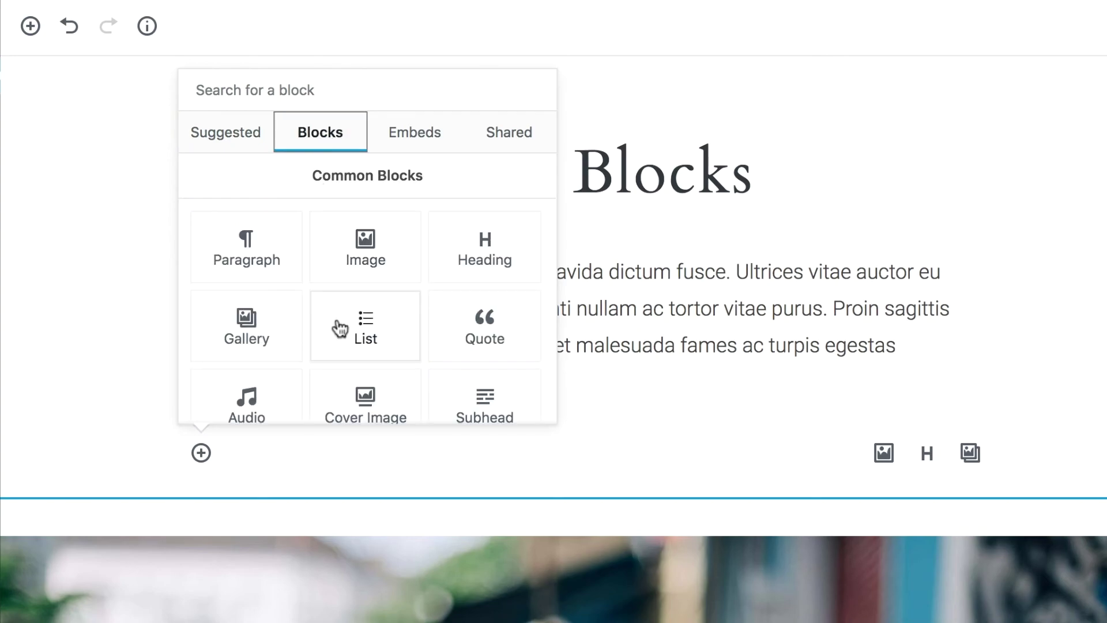
{"action": "scroll", "coordinate": [307, 309], "scroll_direction": "down", "scroll_amount": 3}
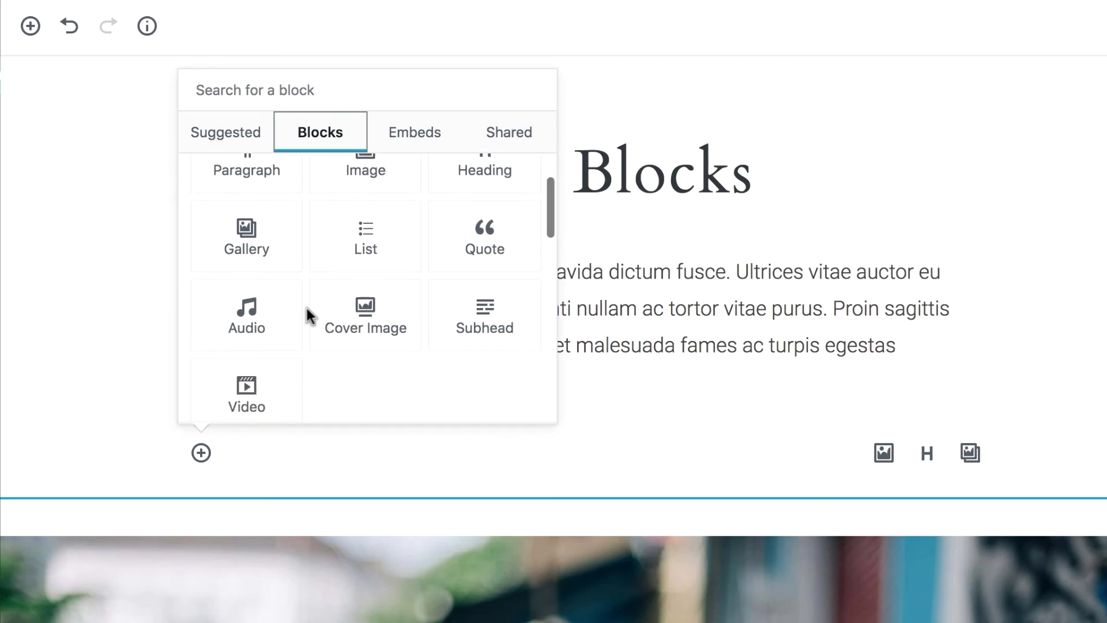
{"action": "scroll", "coordinate": [306, 315], "scroll_direction": "down", "scroll_amount": 3}
{"action": "scroll", "coordinate": [375, 306], "scroll_direction": "down", "scroll_amount": 4}
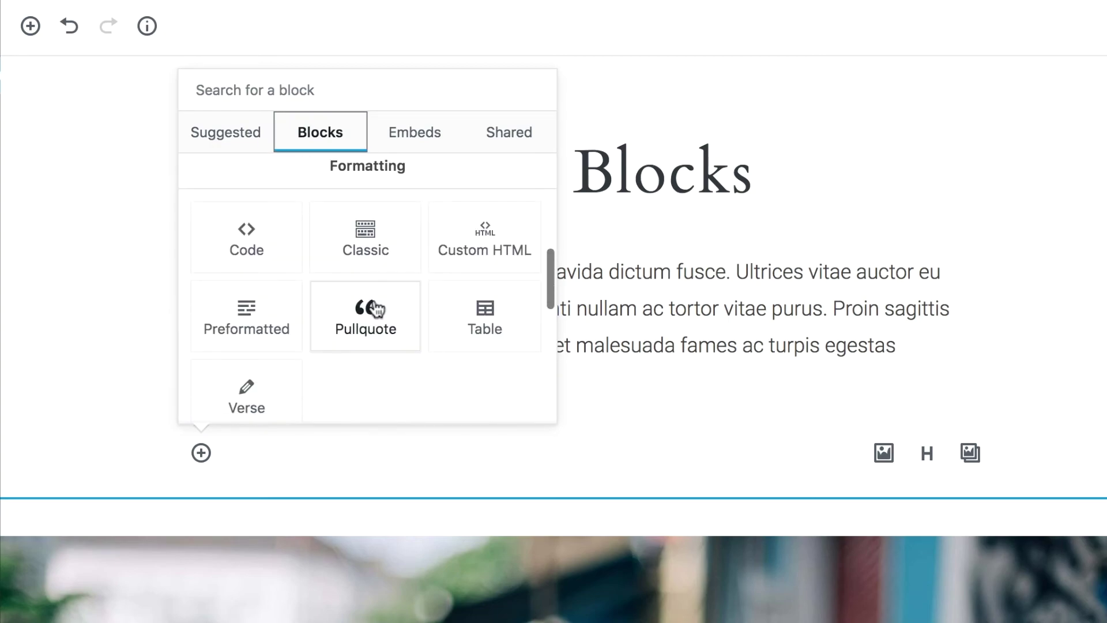
{"action": "scroll", "coordinate": [297, 220], "scroll_direction": "up", "scroll_amount": 1}
{"action": "scroll", "coordinate": [329, 319], "scroll_direction": "down", "scroll_amount": 4}
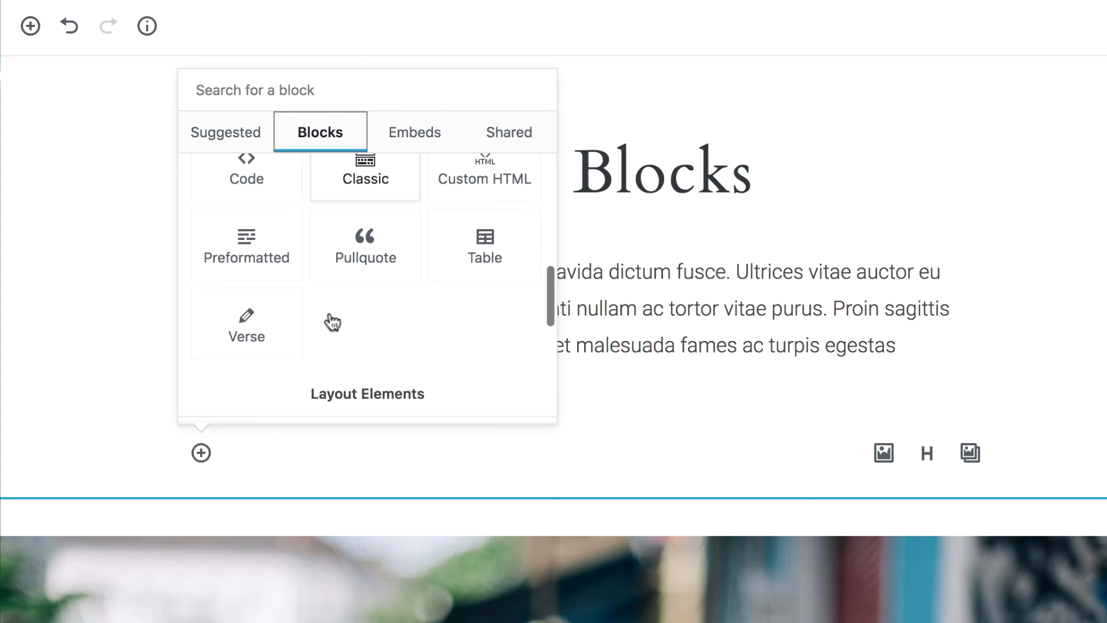
{"action": "scroll", "coordinate": [384, 357], "scroll_direction": "down", "scroll_amount": 8}
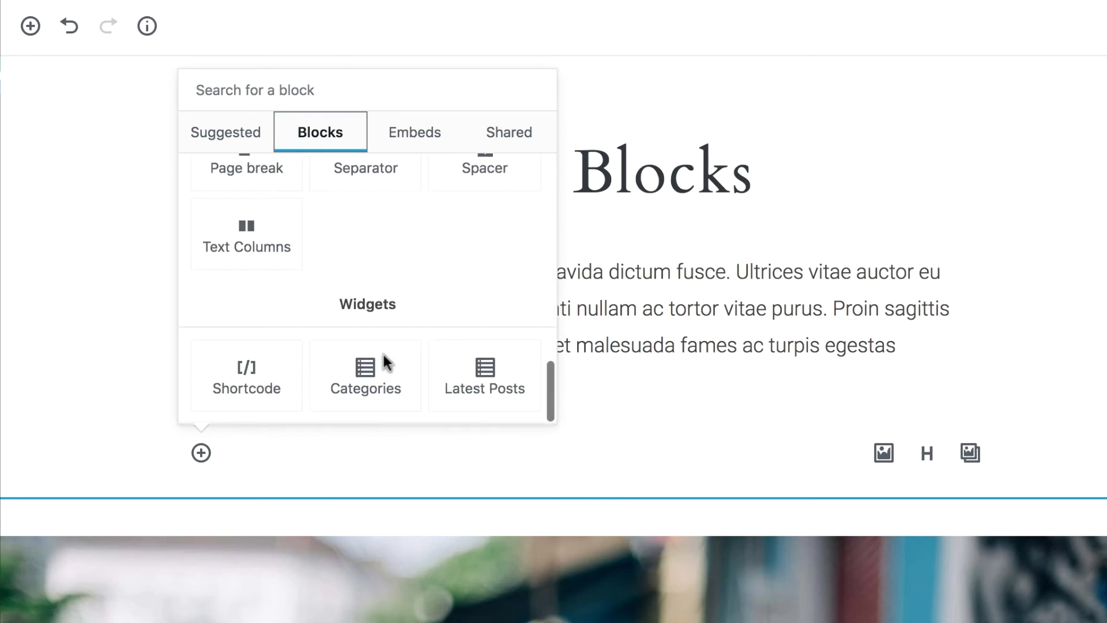
{"action": "scroll", "coordinate": [390, 272], "scroll_direction": "up", "scroll_amount": 10}
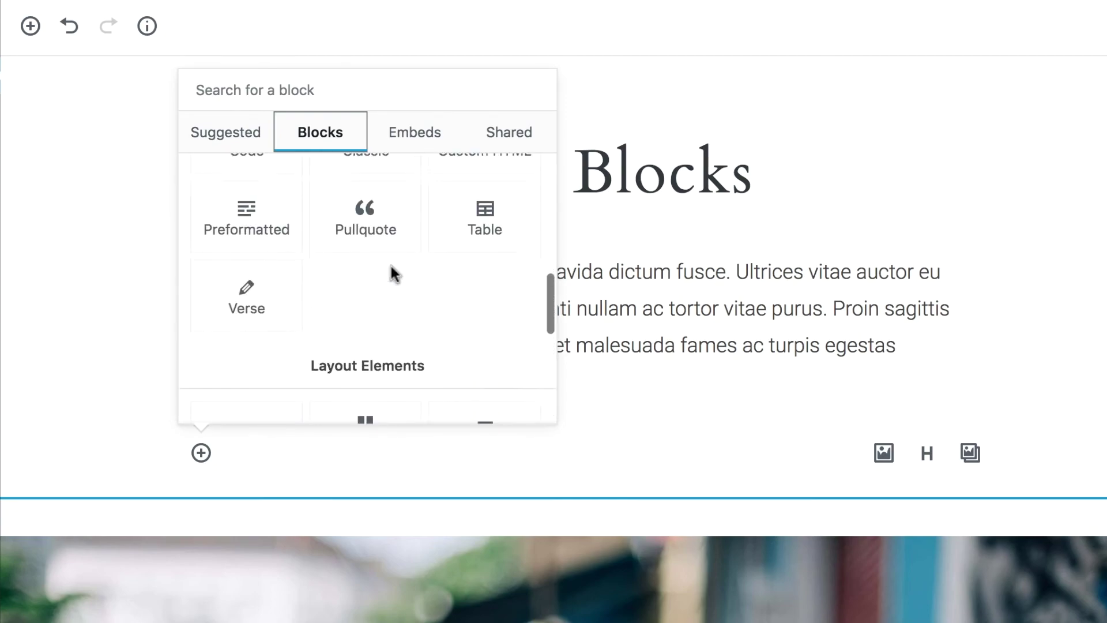
Review the embed and shared blocks in the block inserter, and close the inserter
{"action": "left_click", "coordinate": [407, 134]}
{"action": "scroll", "coordinate": [349, 295], "scroll_direction": "up", "scroll_amount": 5}
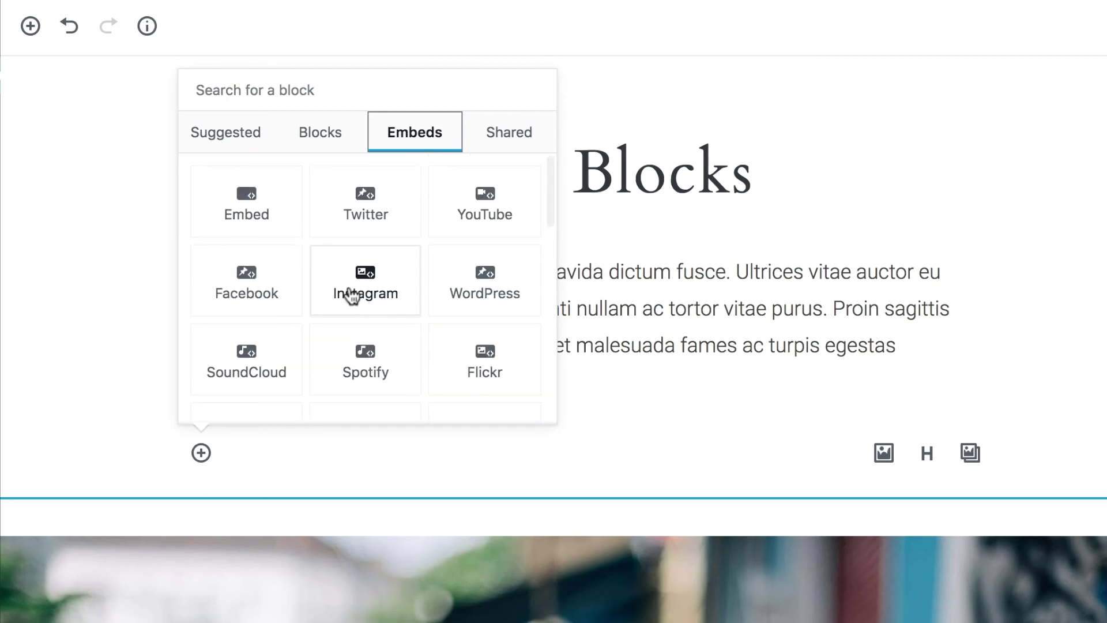
{"action": "left_click", "coordinate": [513, 134]}
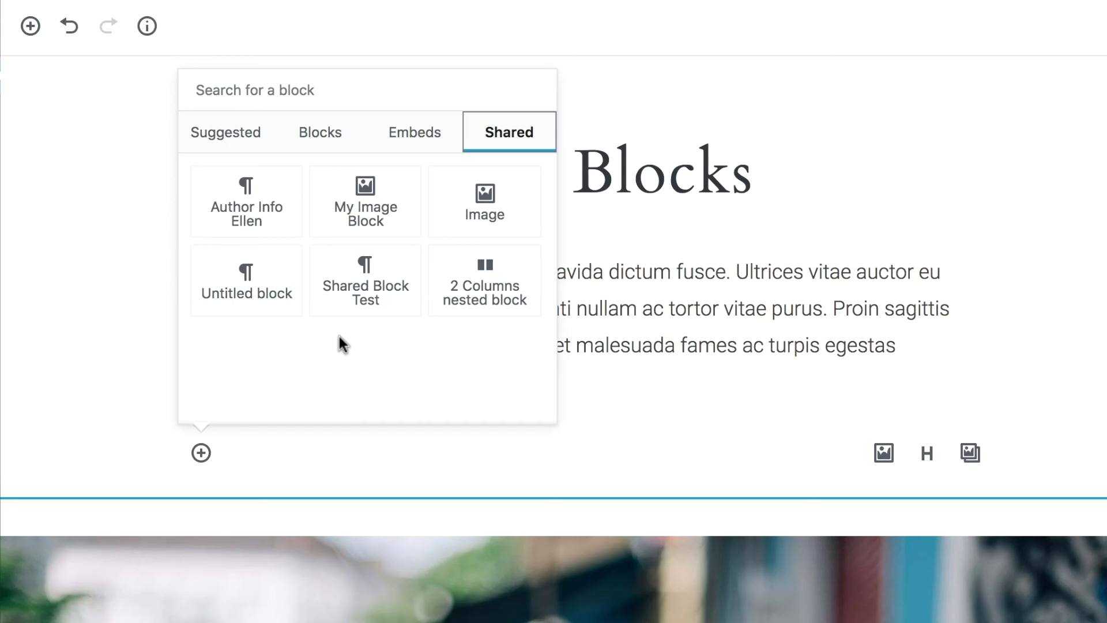
{"action": "left_click", "coordinate": [322, 136]}
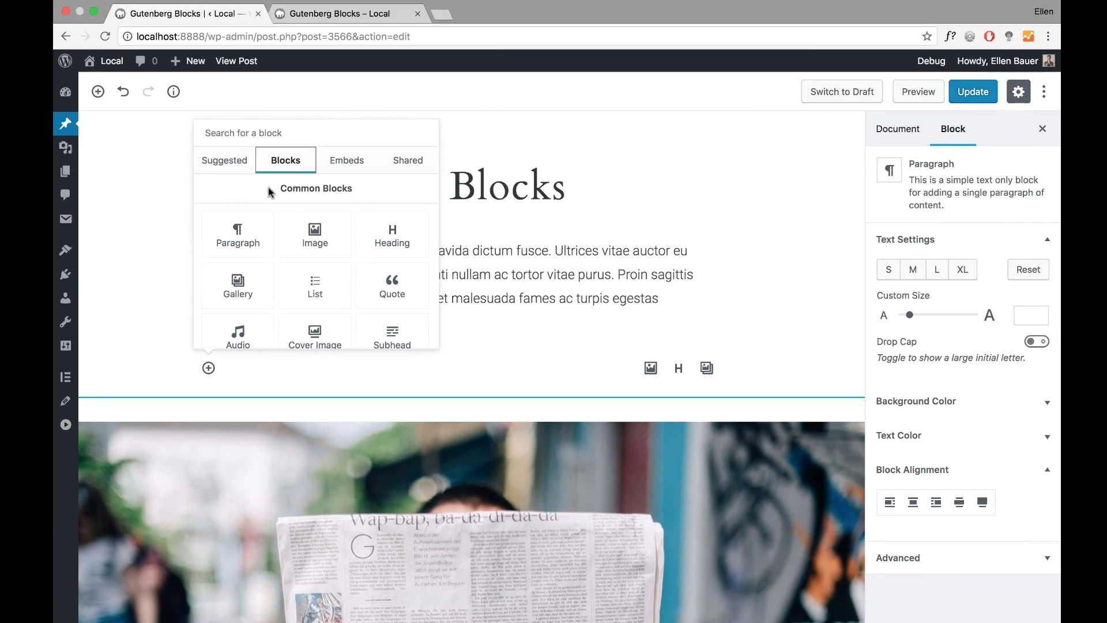
{"action": "left_click", "coordinate": [686, 345]}
{"action": "left_click", "coordinate": [353, 368]}
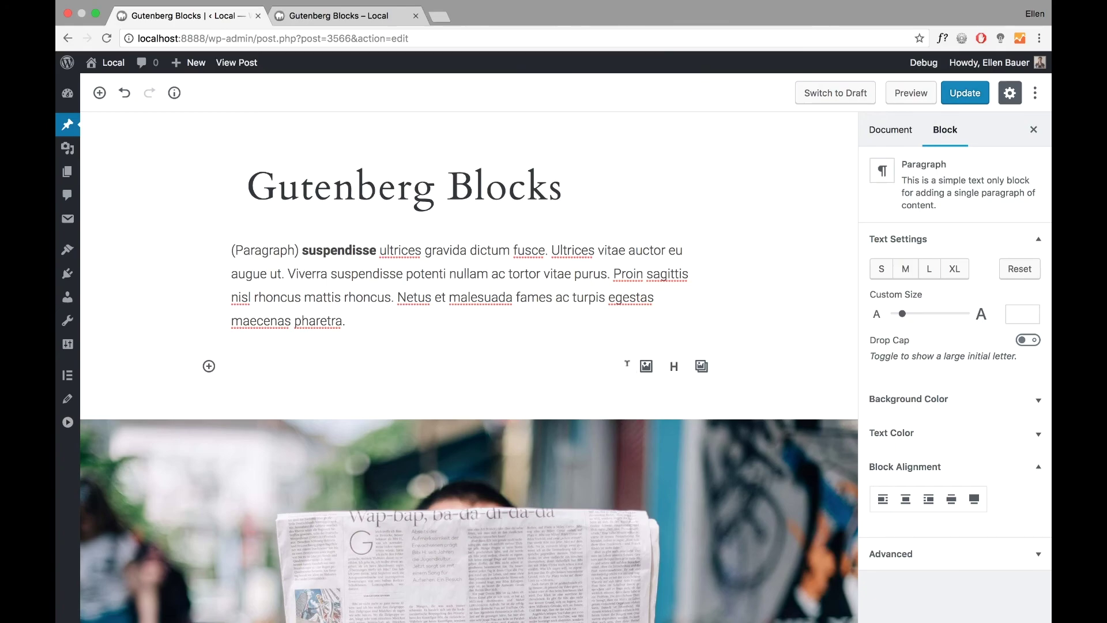
{"action": "left_click", "coordinate": [653, 375]}
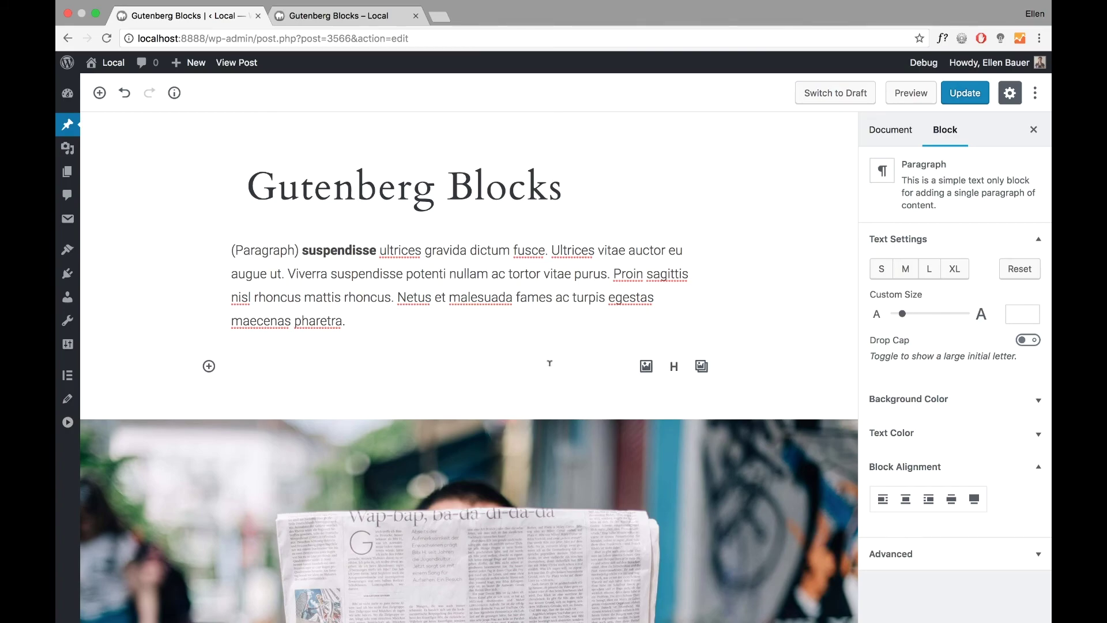
Insert a paragraph block below the opening paragraph with the text "Now I need some text..."
{"action": "left_click", "coordinate": [208, 366]}
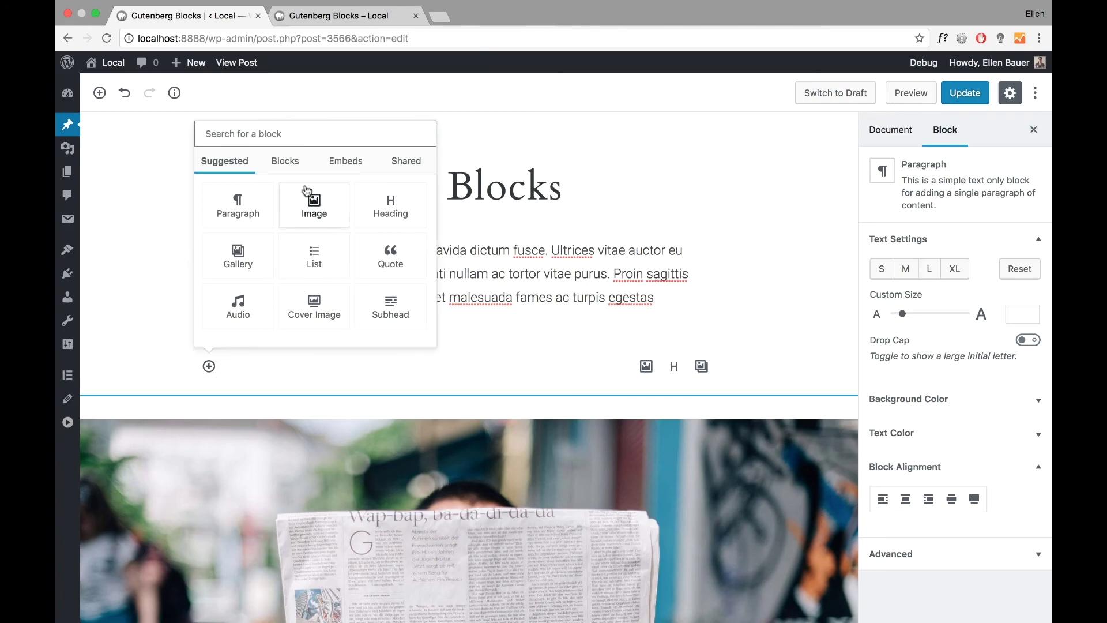
{"action": "left_click", "coordinate": [292, 167]}
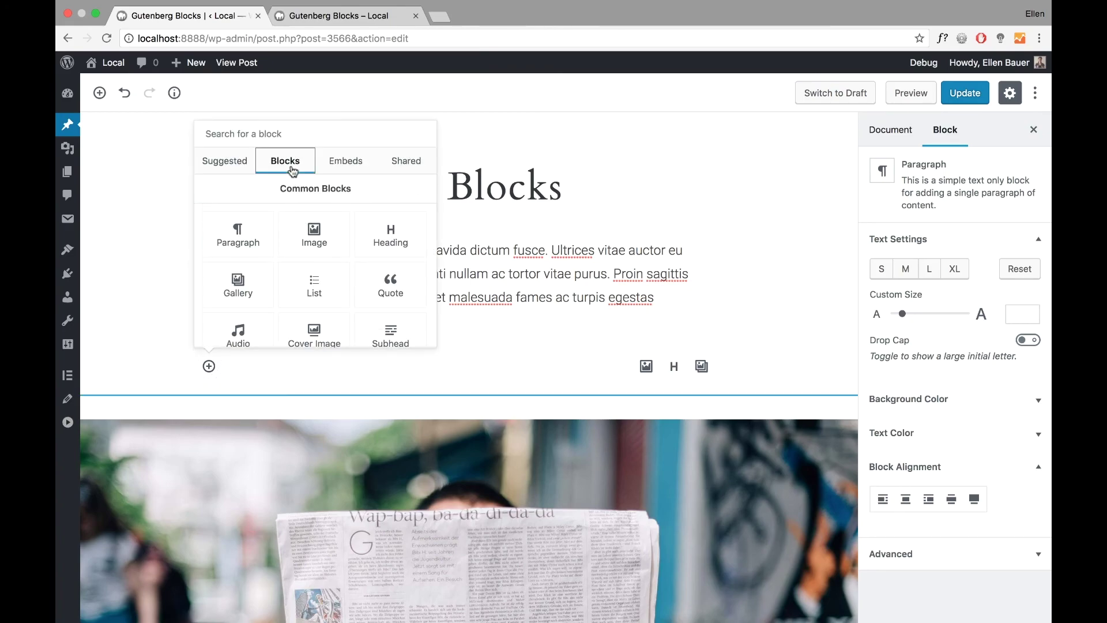
{"action": "left_click", "coordinate": [240, 236]}
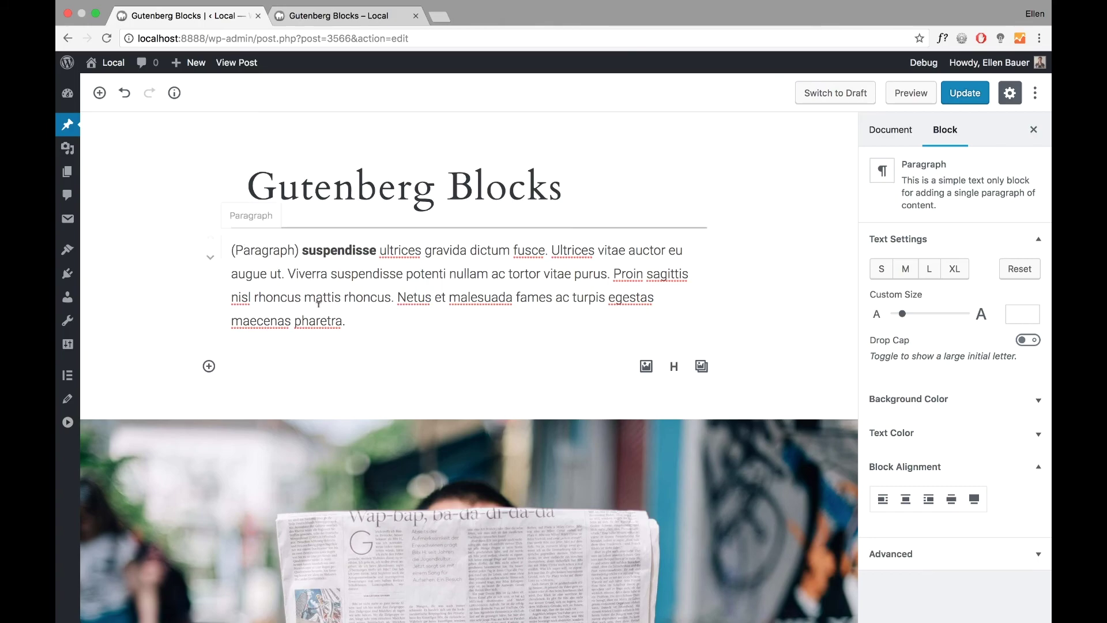
{"action": "type", "text": "N"}
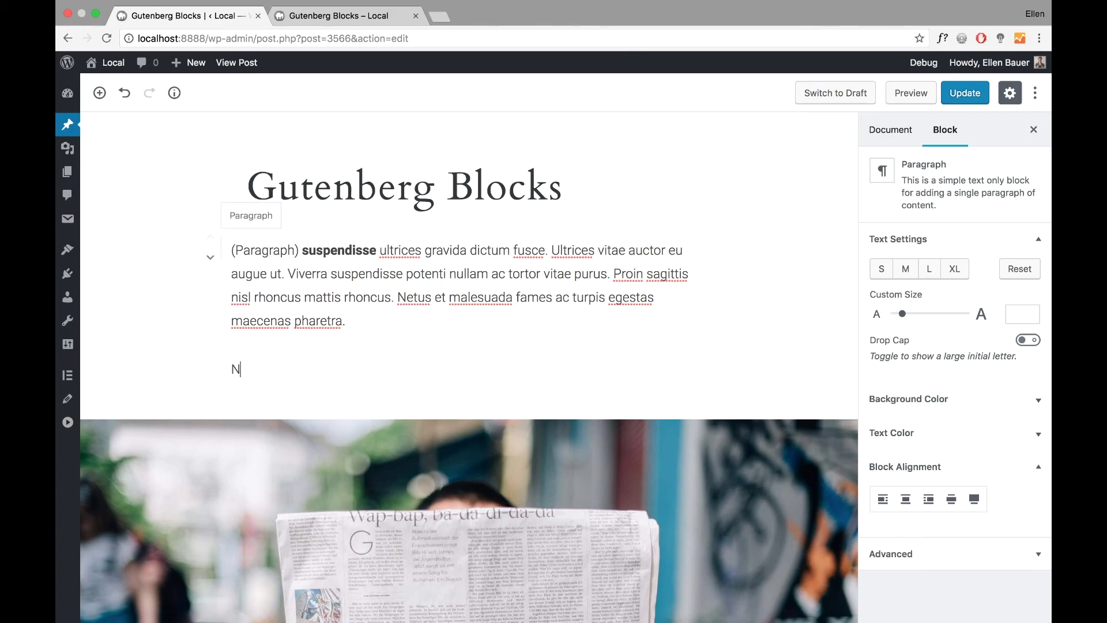
{"action": "type", "text": "ow I need some text..."}
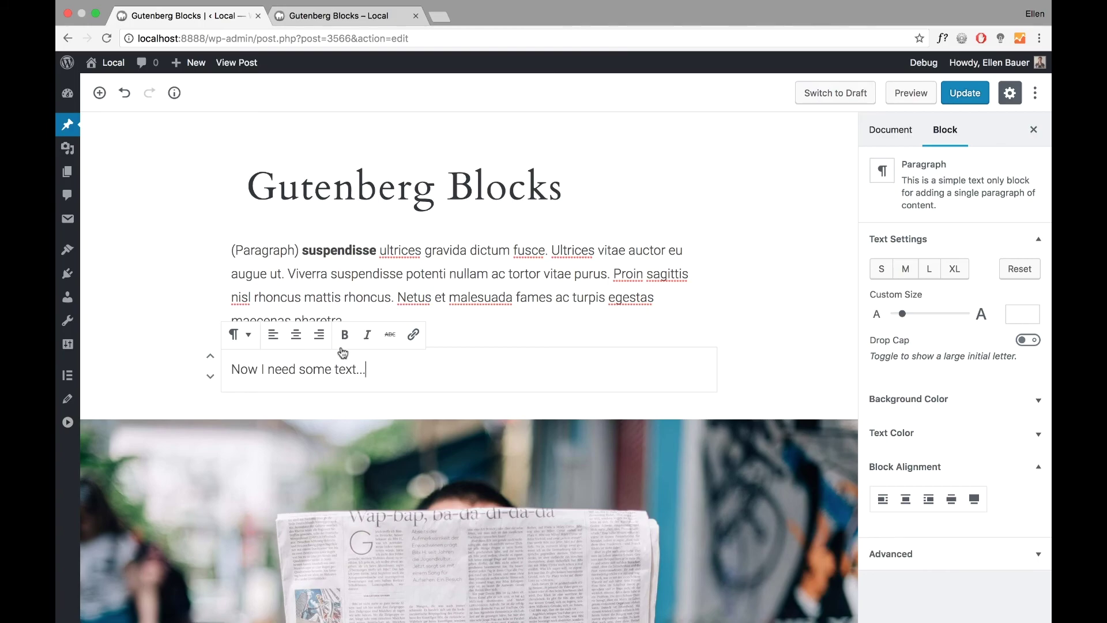
Make the word "text" bold in the new paragraph
{"action": "double_click", "coordinate": [344, 369]}
{"action": "left_click", "coordinate": [345, 335]}
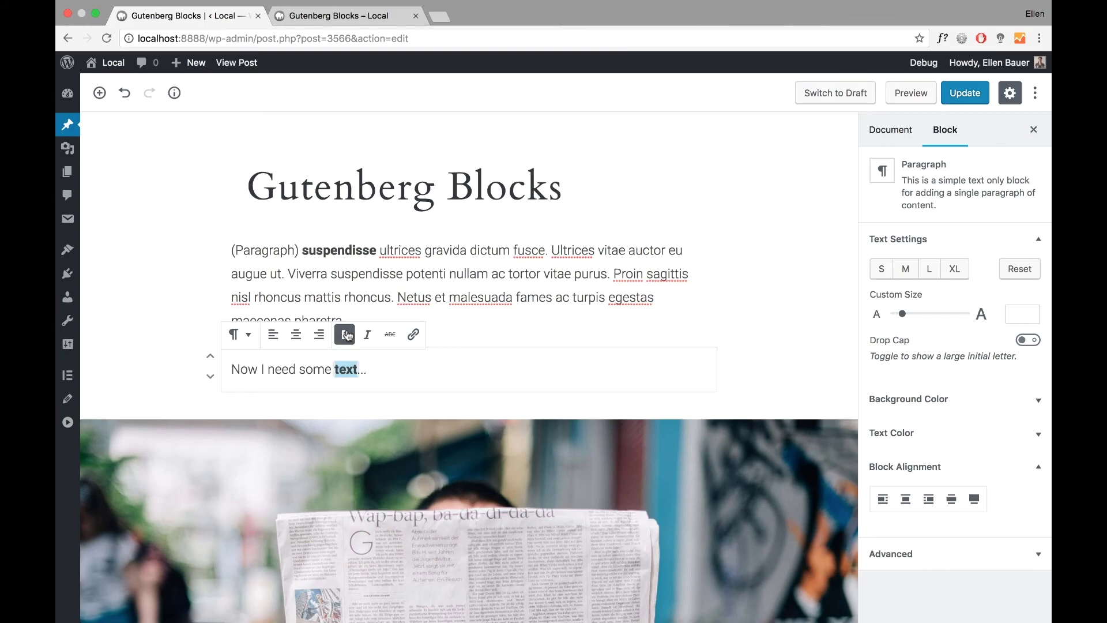
{"action": "left_click", "coordinate": [403, 368]}
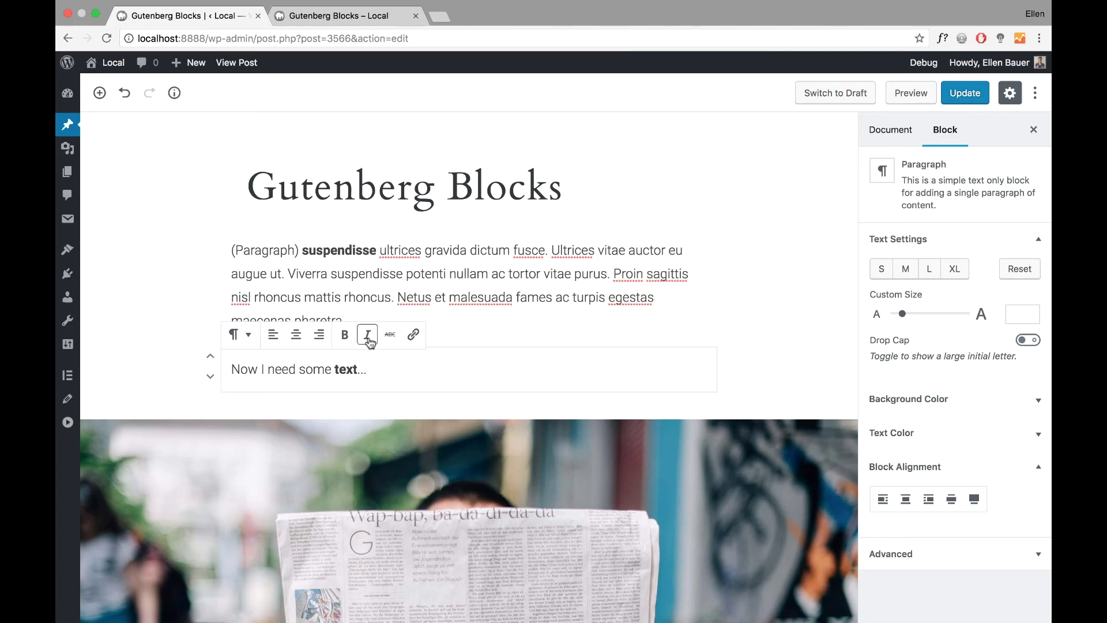
Link the word "some" in the new paragraph to the URL "#"
{"action": "double_click", "coordinate": [315, 367]}
{"action": "left_click", "coordinate": [413, 335]}
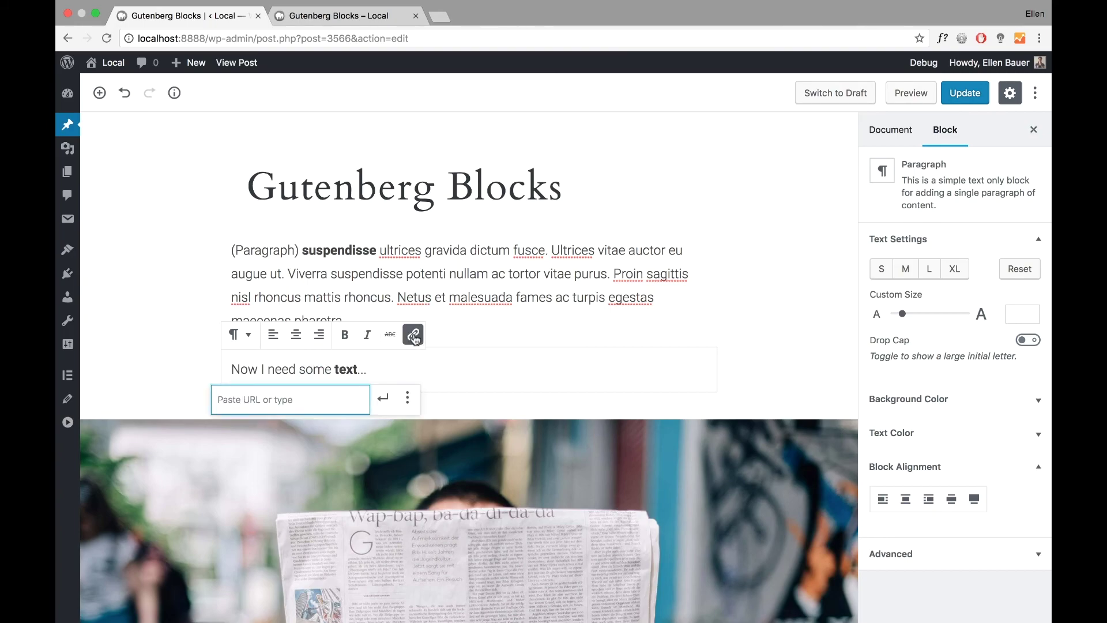
{"action": "type", "text": "#"}
{"action": "left_click", "coordinate": [382, 398]}
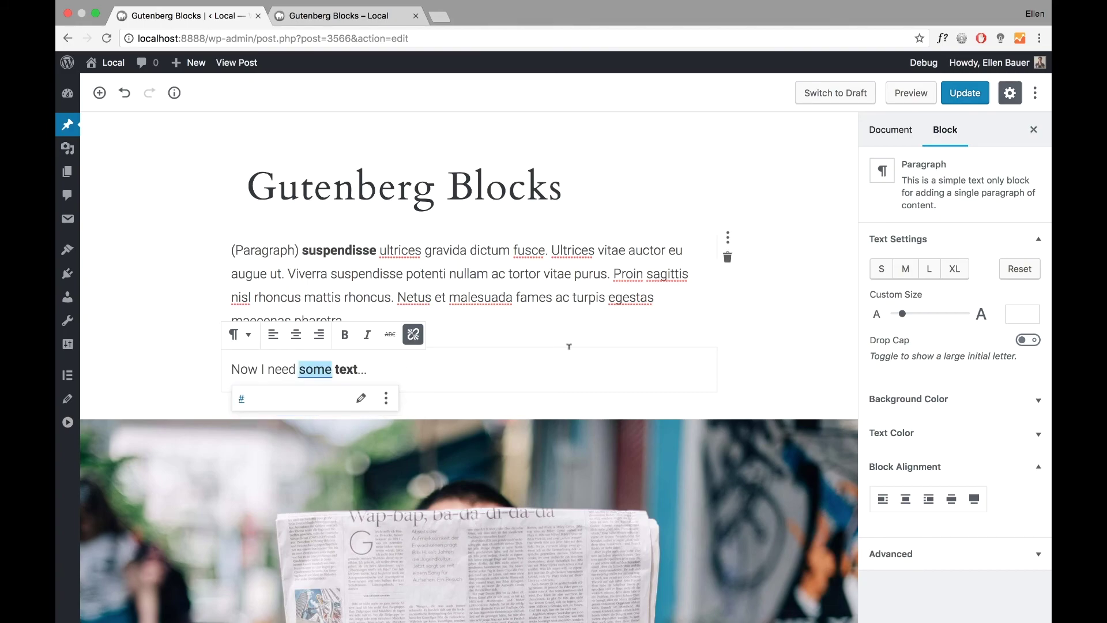
{"action": "left_click", "coordinate": [450, 339]}
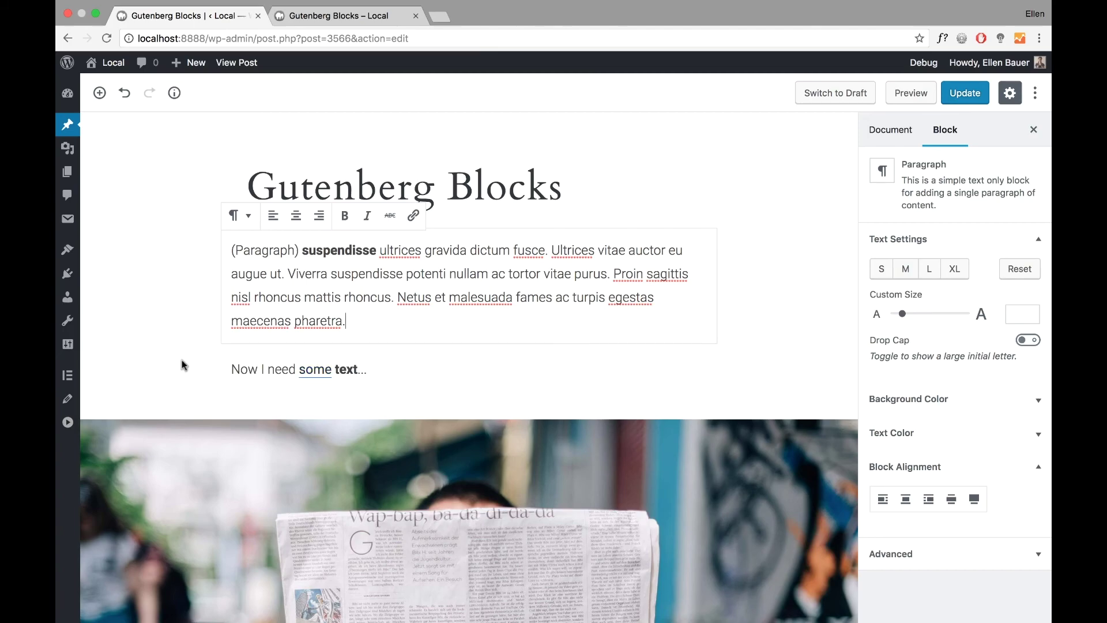
Insert an empty image block directly after the opening paragraph
{"action": "scroll", "coordinate": [193, 352], "scroll_direction": "down", "scroll_amount": 4}
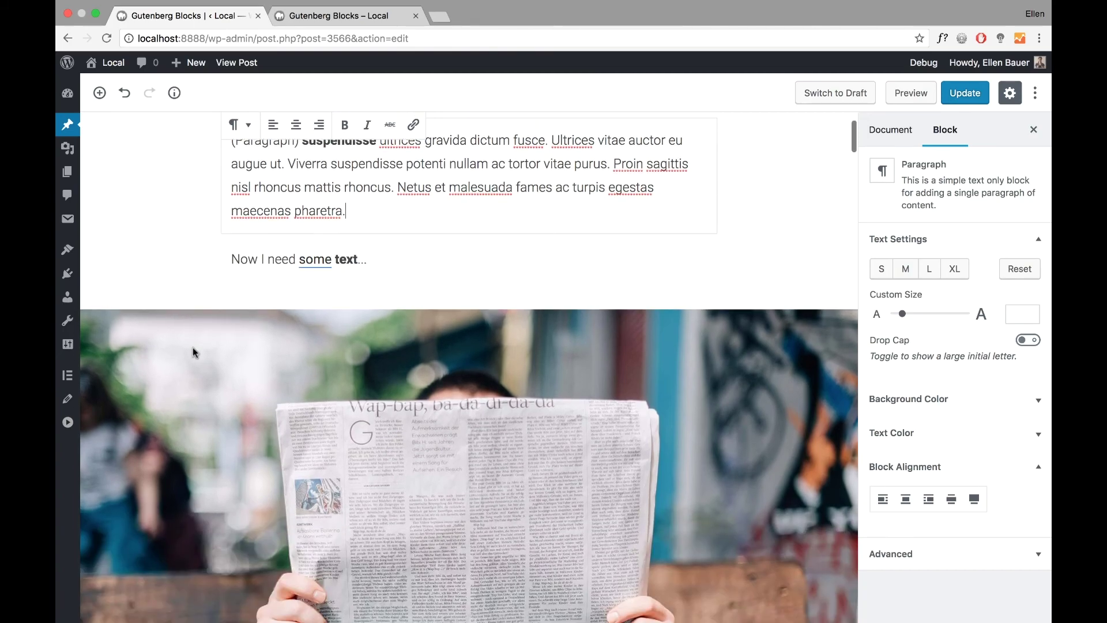
{"action": "left_click", "coordinate": [347, 383]}
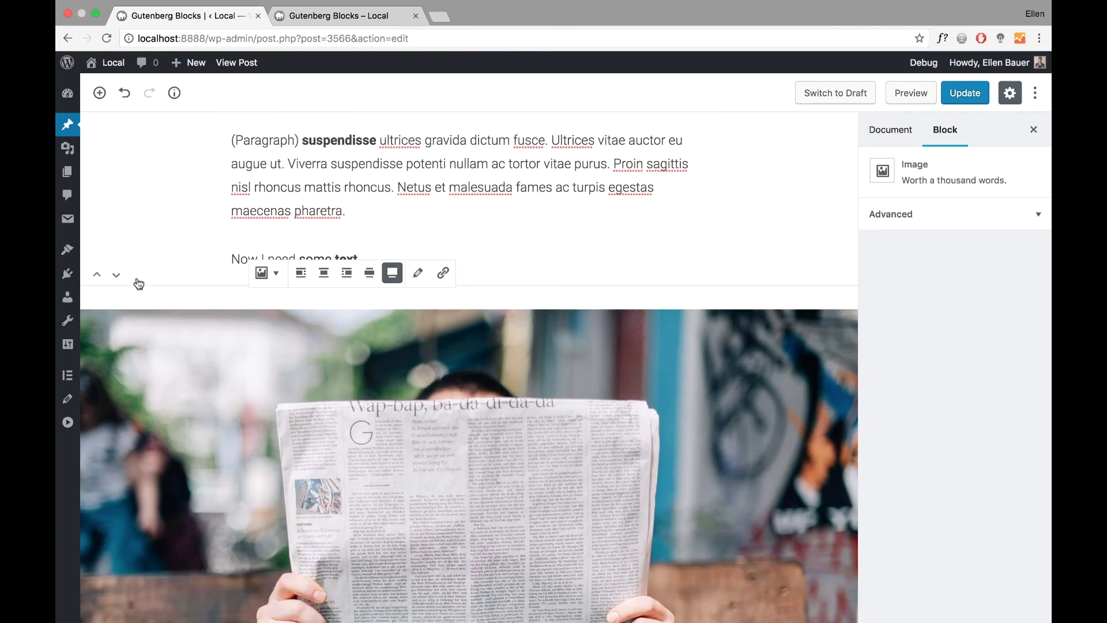
{"action": "left_click", "coordinate": [394, 210]}
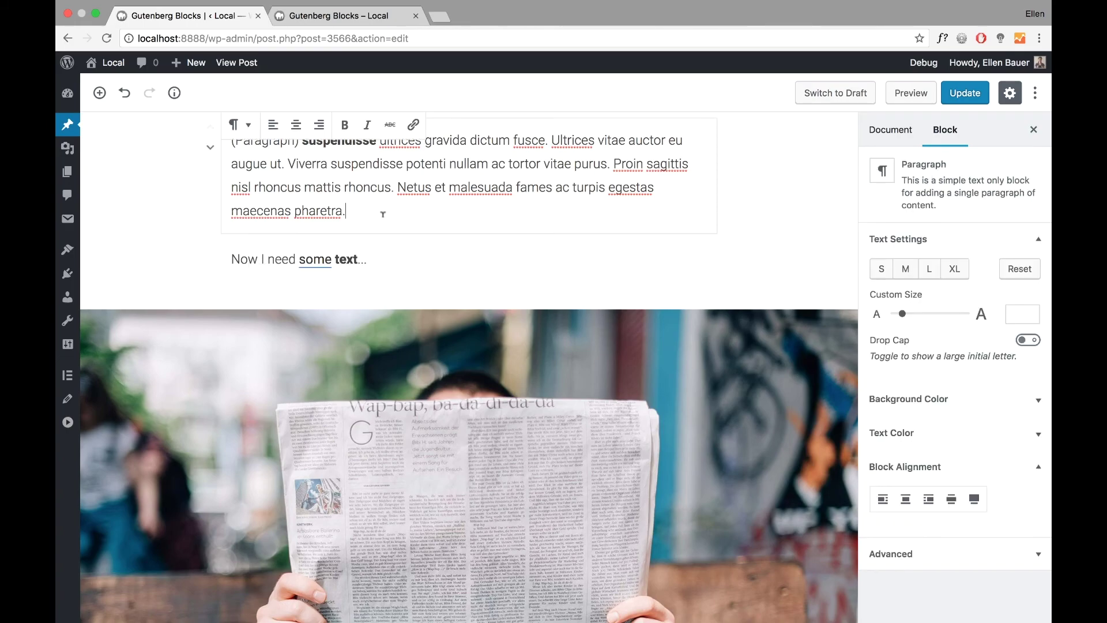
{"action": "key", "text": "Return"}
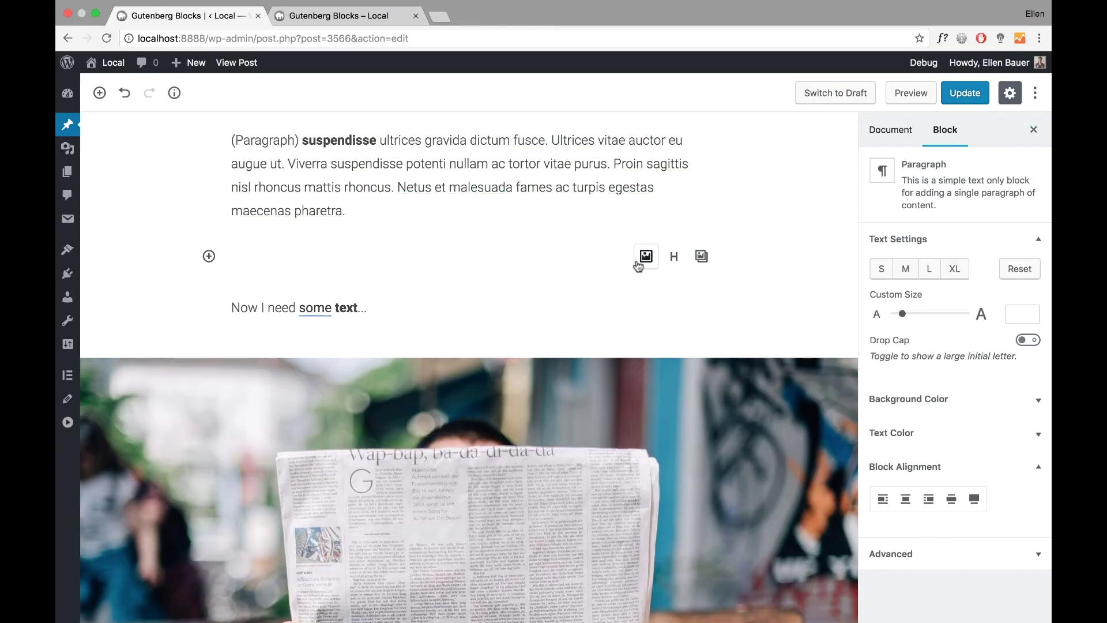
{"action": "left_click", "coordinate": [638, 264]}
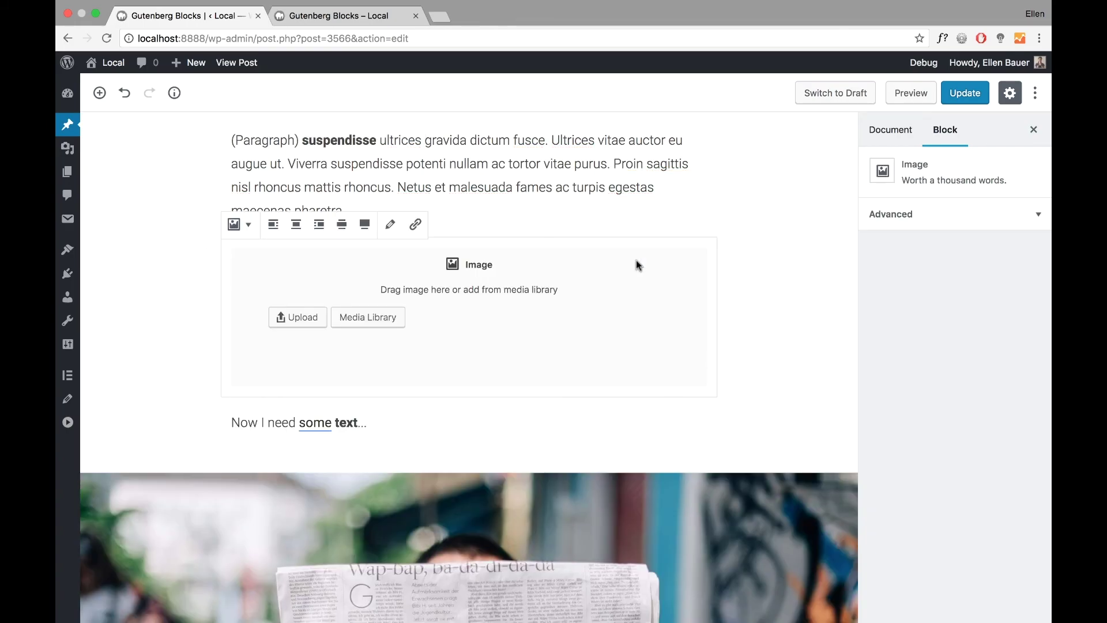
Fill the image block with the aerial city photo 38.jpg from the media library
{"action": "left_click", "coordinate": [370, 320]}
{"action": "scroll", "coordinate": [268, 268], "scroll_direction": "down", "scroll_amount": 8}
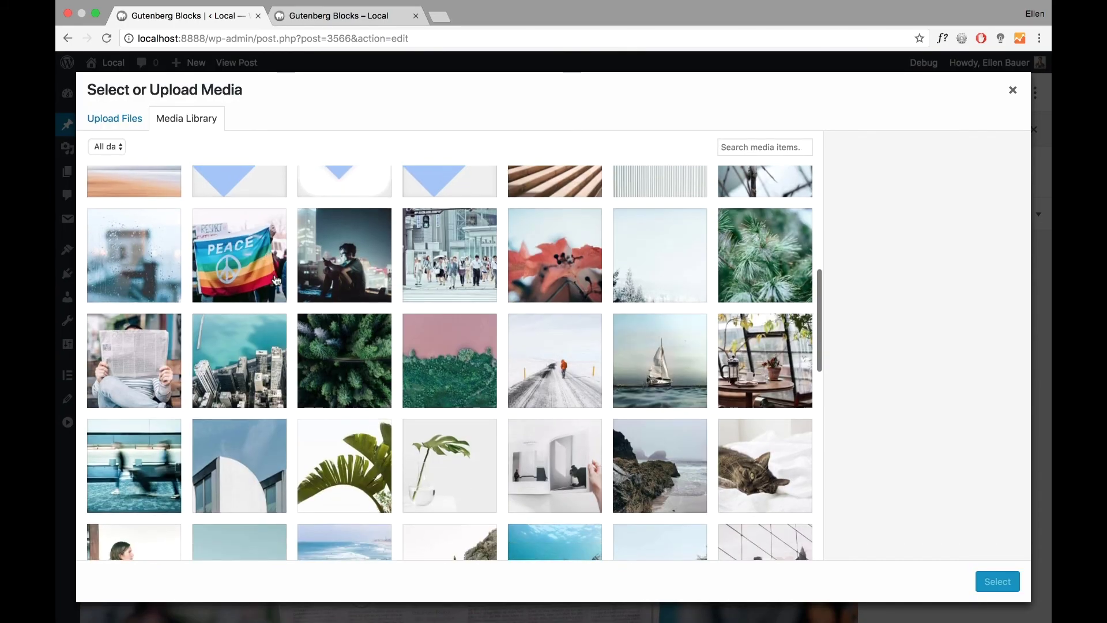
{"action": "scroll", "coordinate": [276, 281], "scroll_direction": "down", "scroll_amount": 2}
{"action": "left_click", "coordinate": [236, 305]}
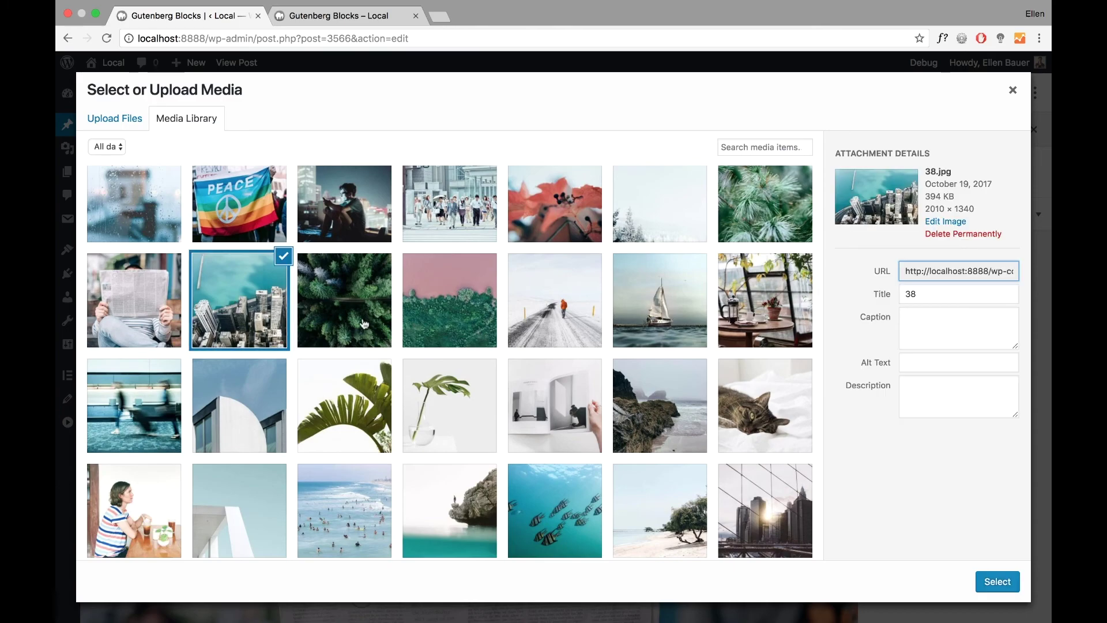
{"action": "left_click", "coordinate": [997, 582]}
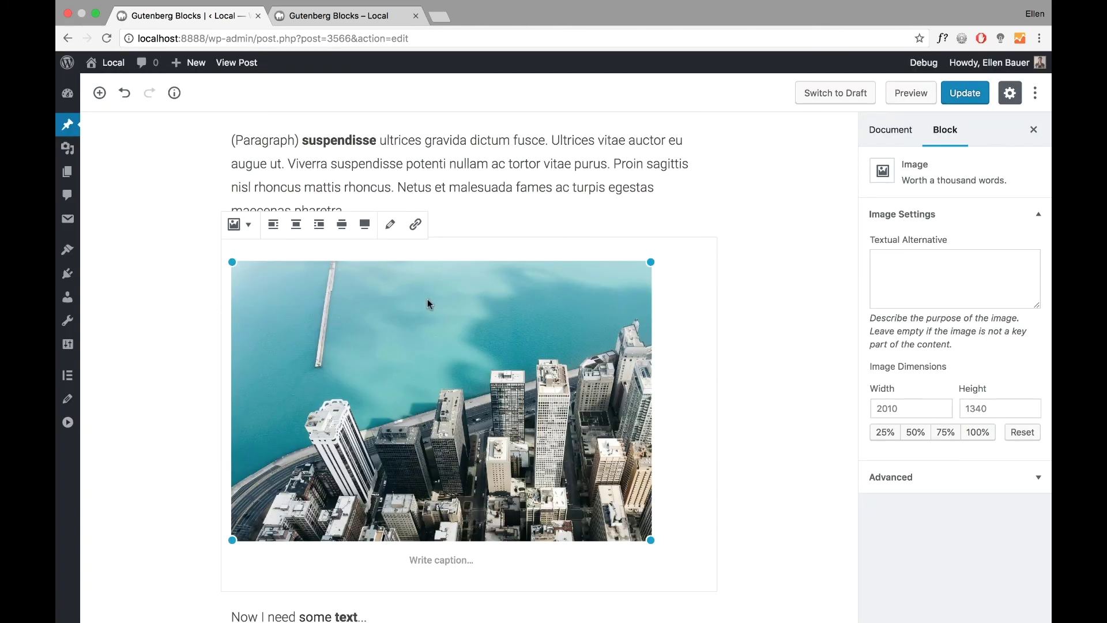
Try the city photo at wide and full width, and view the full-width layout with the block deselected
{"action": "left_click", "coordinate": [341, 229]}
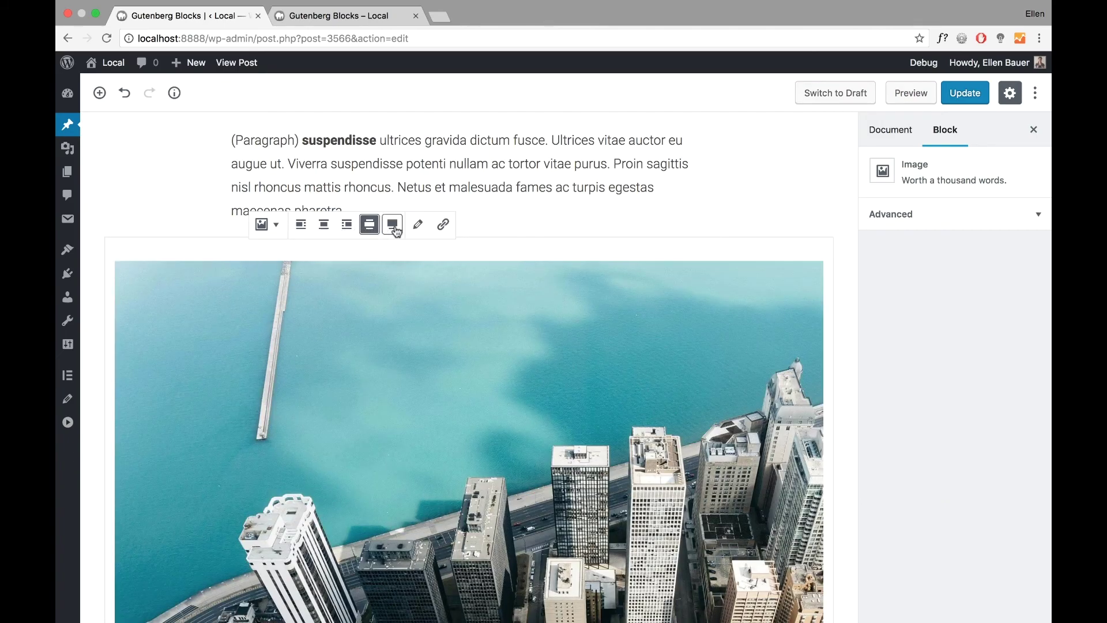
{"action": "left_click", "coordinate": [393, 224]}
{"action": "left_click", "coordinate": [165, 196]}
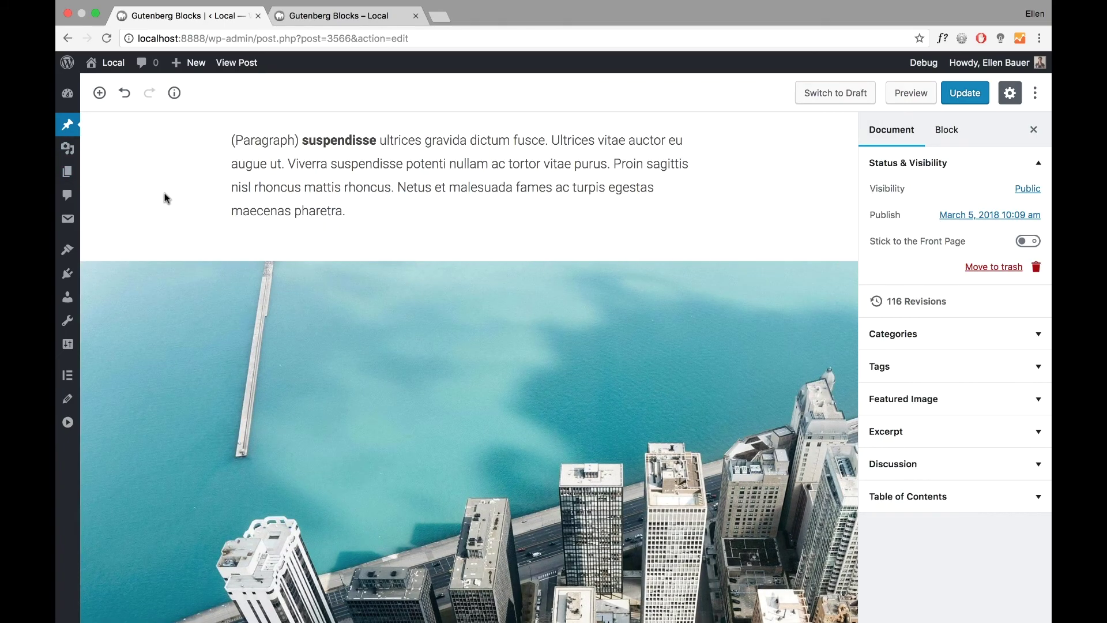
{"action": "scroll", "coordinate": [355, 339], "scroll_direction": "down", "scroll_amount": 1}
{"action": "scroll", "coordinate": [355, 339], "scroll_direction": "down", "scroll_amount": 6}
{"action": "scroll", "coordinate": [351, 317], "scroll_direction": "up", "scroll_amount": 5}
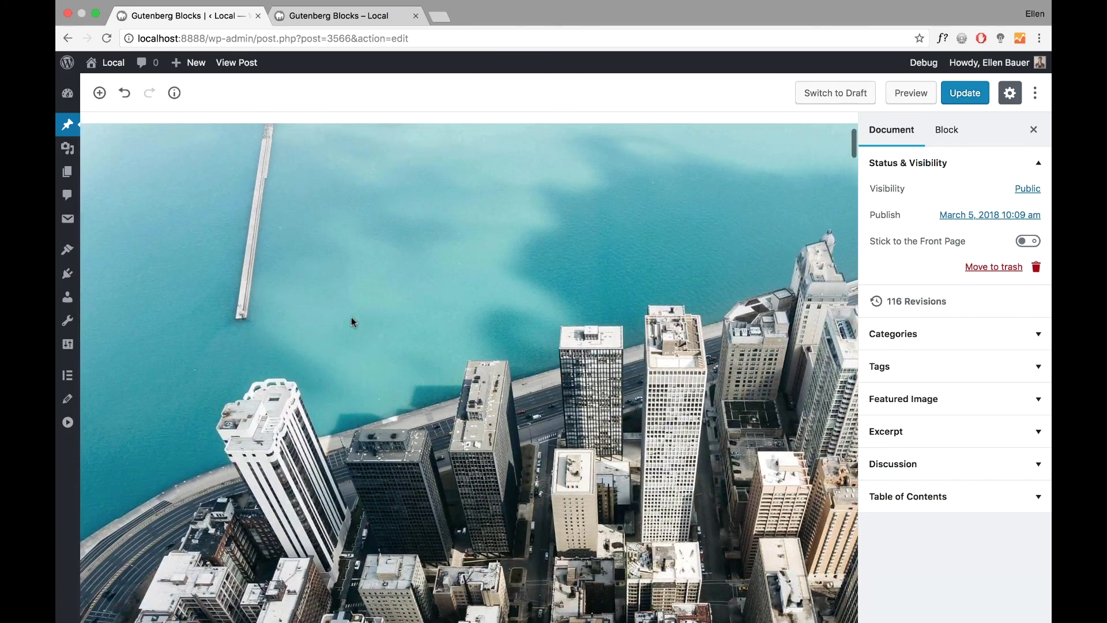
Set the city photo's alignment to wide width
{"action": "left_click", "coordinate": [347, 314]}
{"action": "scroll", "coordinate": [348, 317], "scroll_direction": "up", "scroll_amount": 2}
{"action": "left_click", "coordinate": [367, 205]}
Add the caption "This is a caption." below the aerial city photo
{"action": "scroll", "coordinate": [376, 357], "scroll_direction": "down", "scroll_amount": 5}
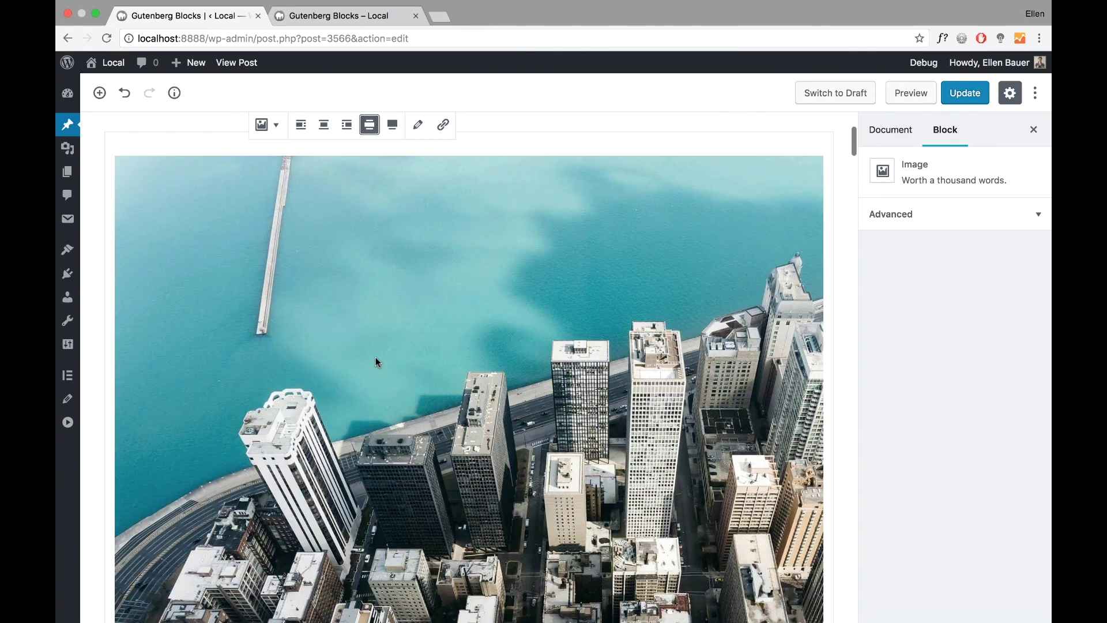
{"action": "left_click", "coordinate": [485, 411]}
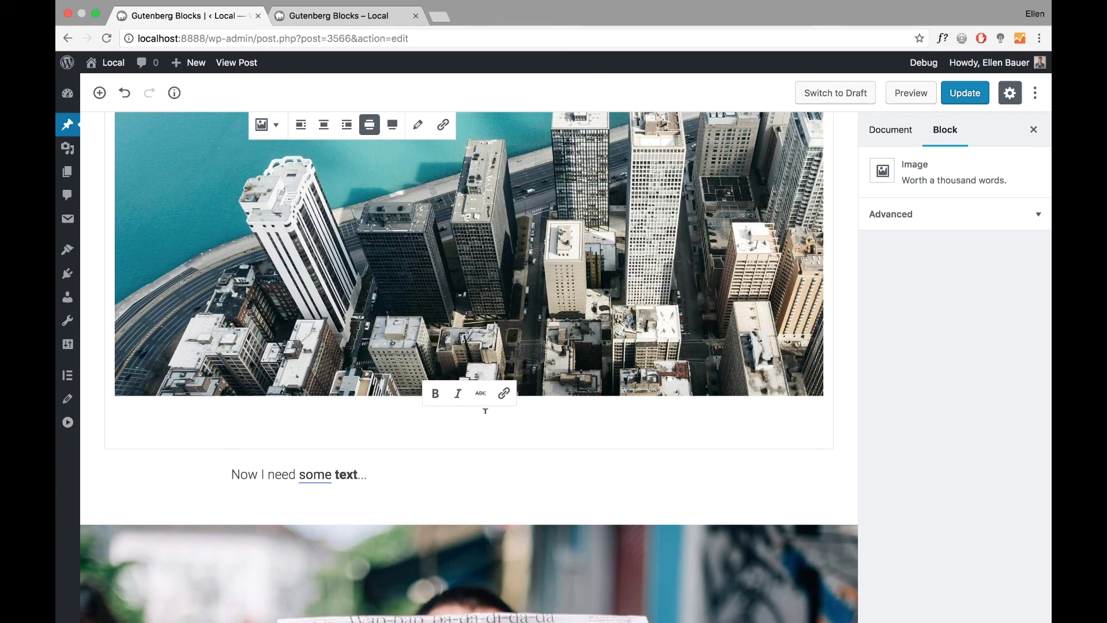
{"action": "type", "text": "This i"}
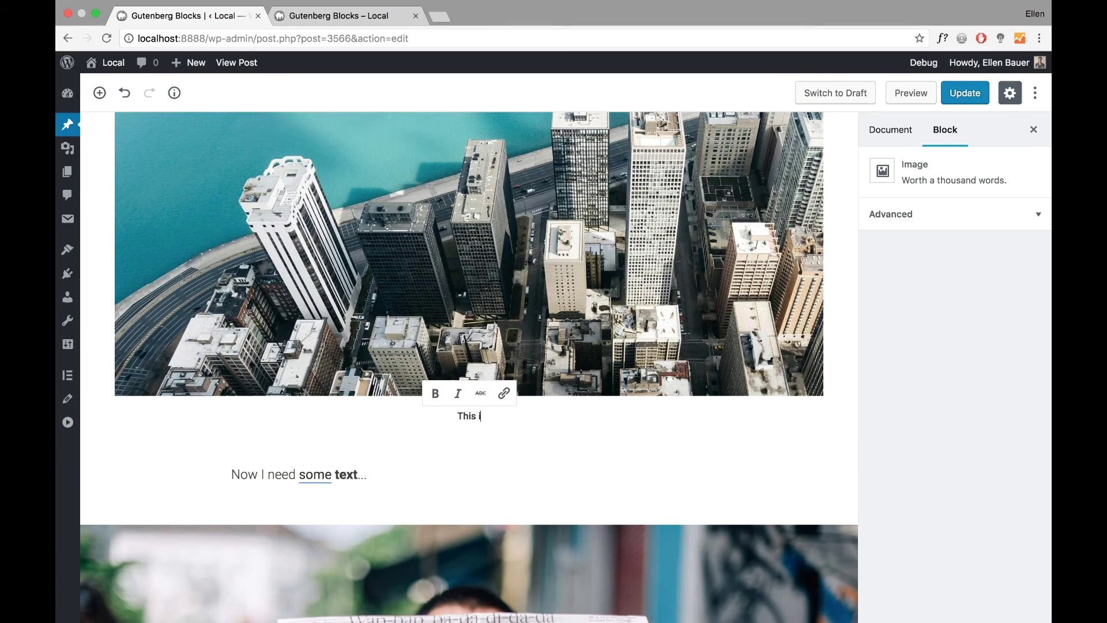
{"action": "type", "text": "s a caption."}
Hide the settings sidebar, and briefly expand and collapse the admin menu to compare the editor's width
{"action": "mouse_move", "coordinate": [1049, 149]}
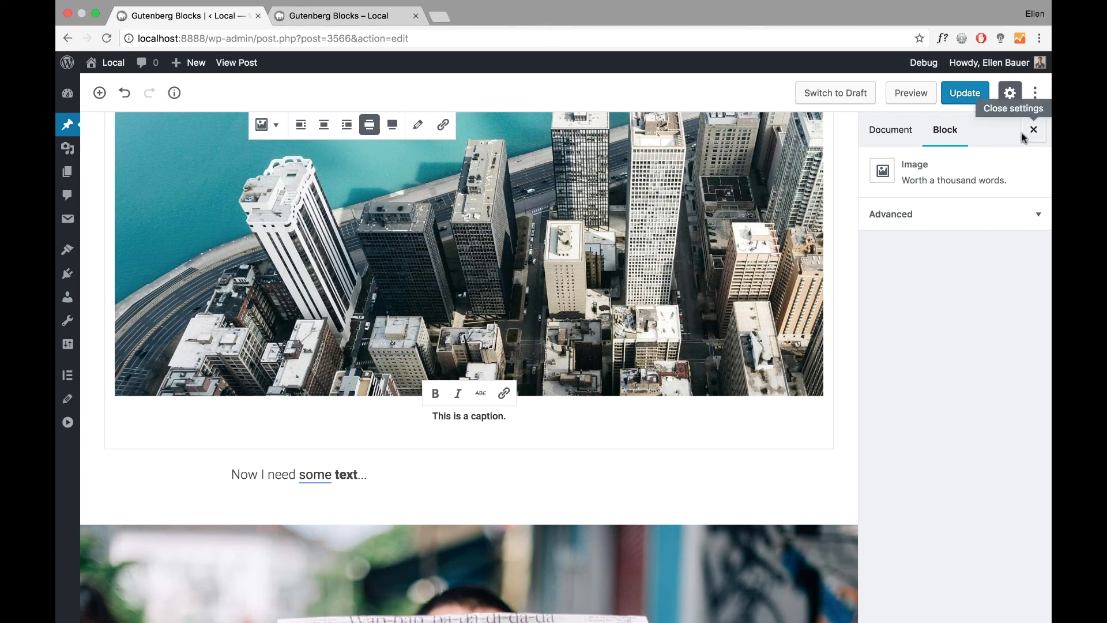
{"action": "left_click", "coordinate": [1032, 133]}
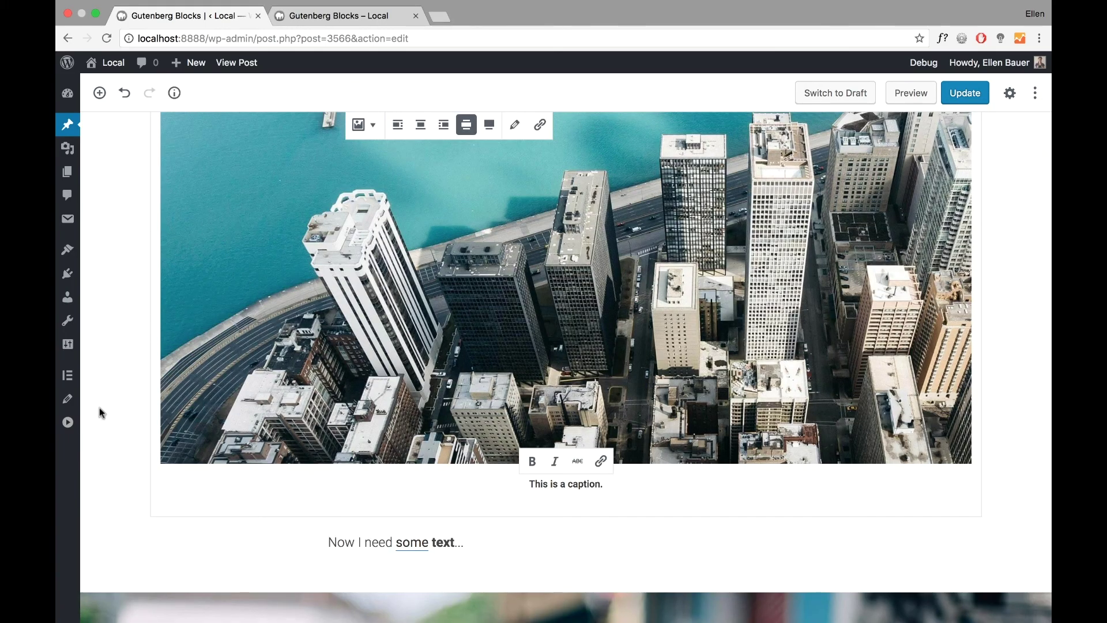
{"action": "scroll", "coordinate": [127, 409], "scroll_direction": "down", "scroll_amount": 5}
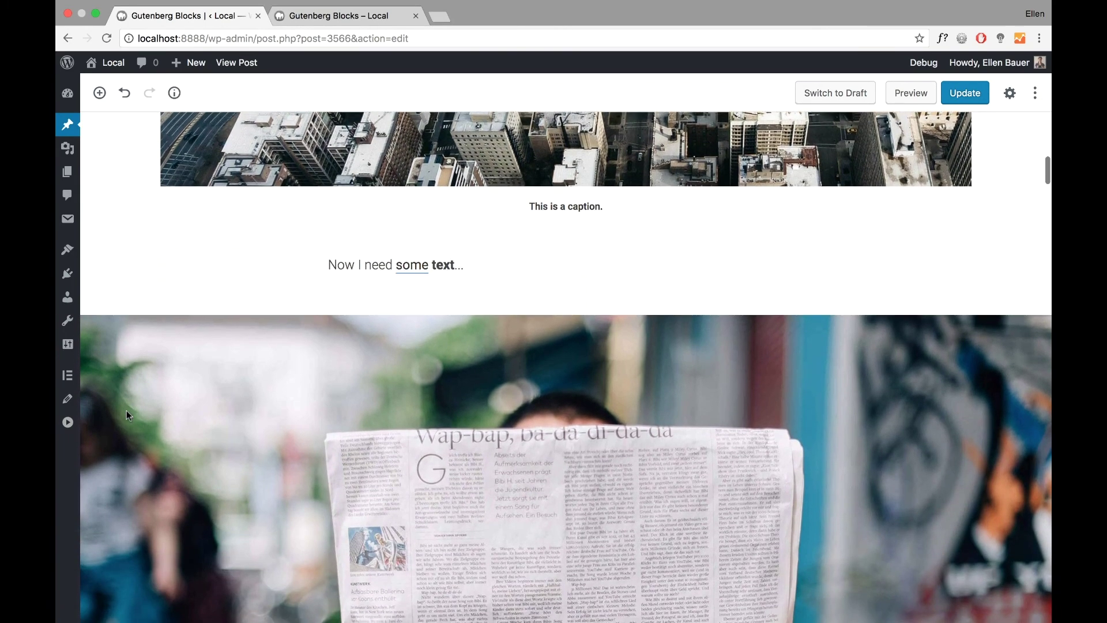
{"action": "scroll", "coordinate": [126, 413], "scroll_direction": "up", "scroll_amount": 3}
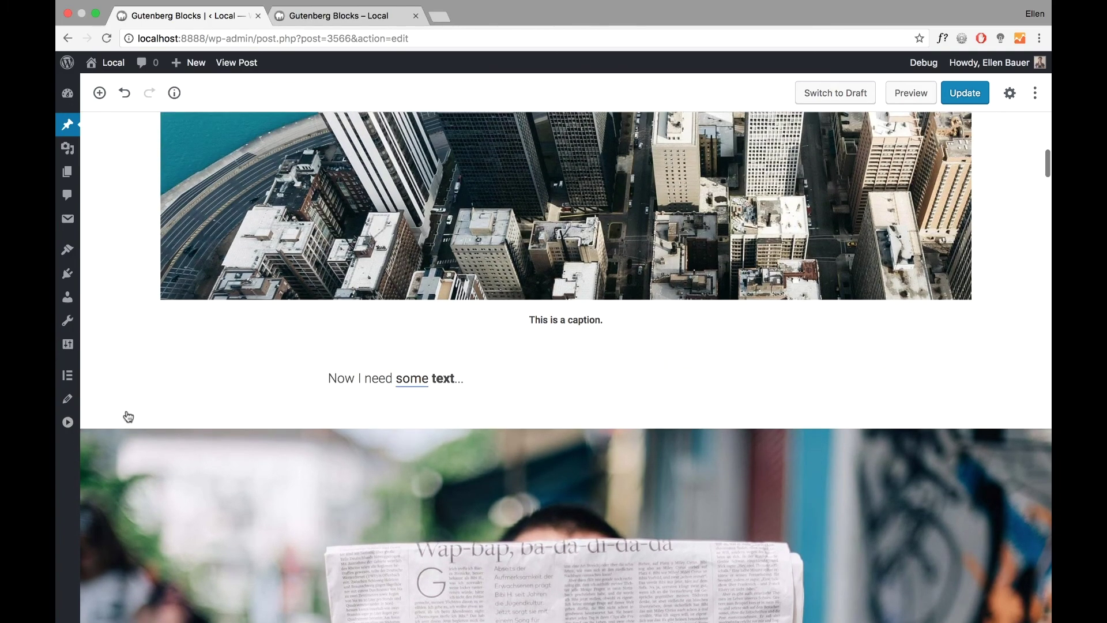
{"action": "left_click", "coordinate": [68, 422]}
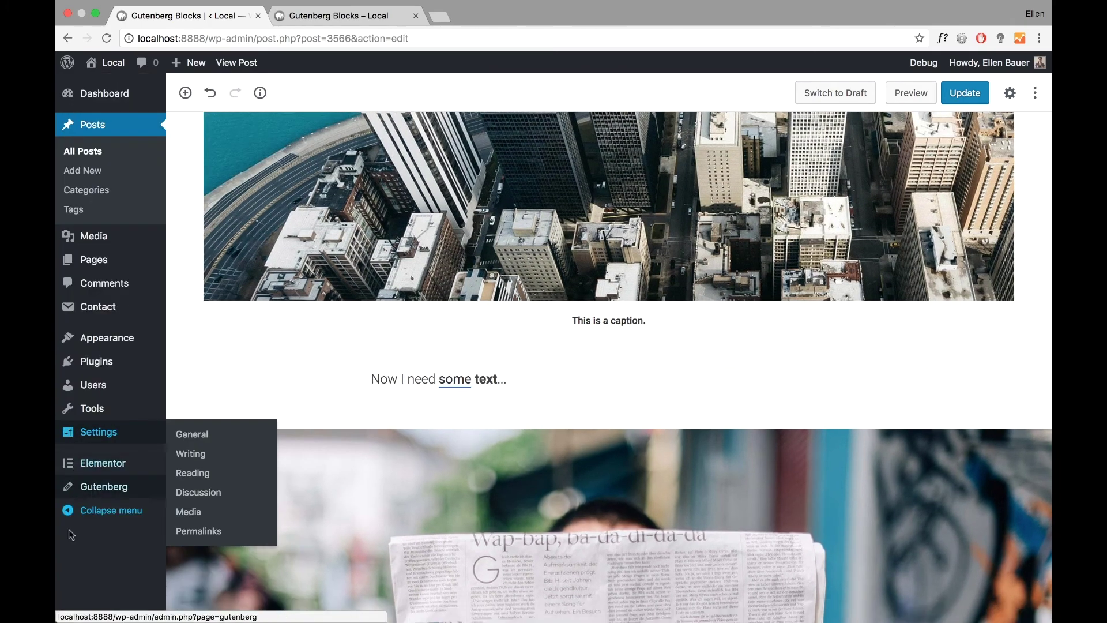
{"action": "left_click", "coordinate": [120, 514]}
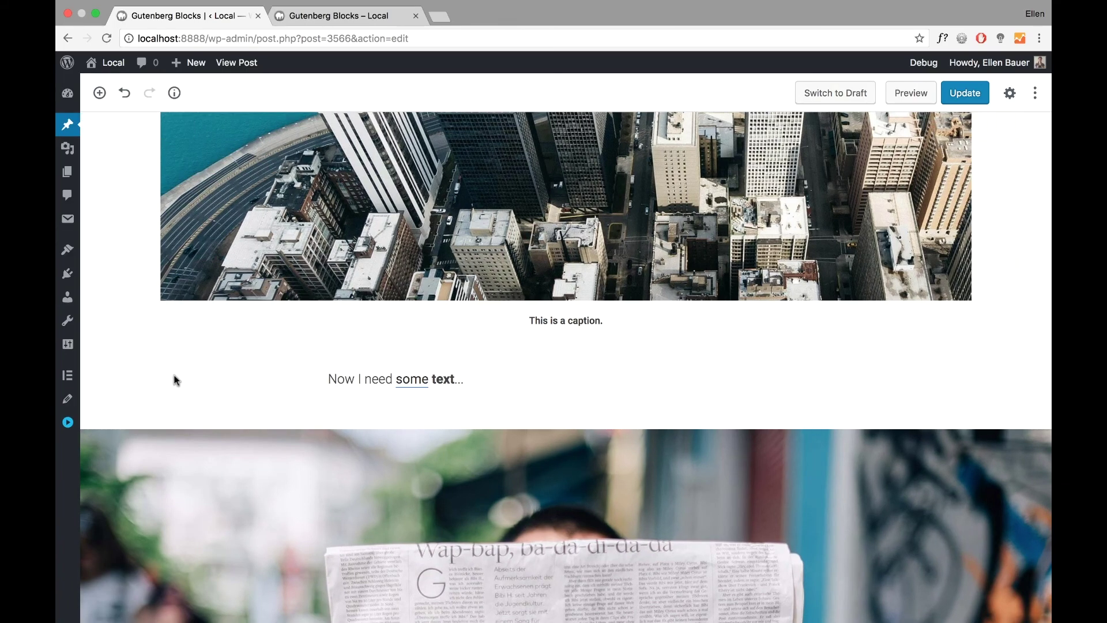
Insert a heading block between the paragraph under the branches photo and the h1 sample headline
{"action": "scroll", "coordinate": [176, 381], "scroll_direction": "up", "scroll_amount": 4}
{"action": "scroll", "coordinate": [176, 381], "scroll_direction": "down", "scroll_amount": 8}
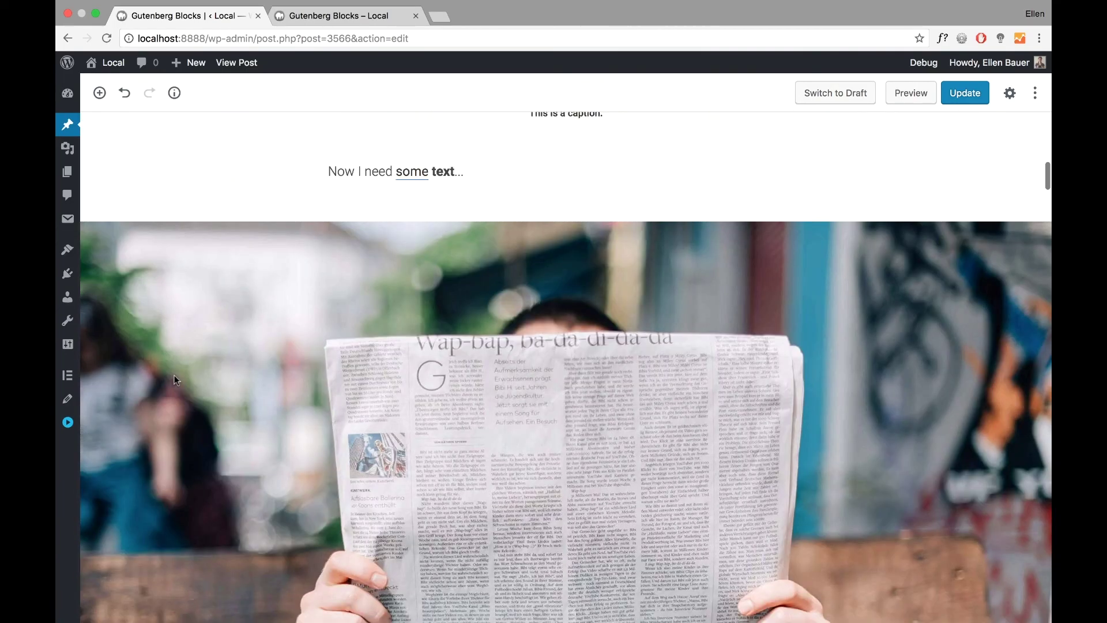
{"action": "scroll", "coordinate": [174, 374], "scroll_direction": "down", "scroll_amount": 12}
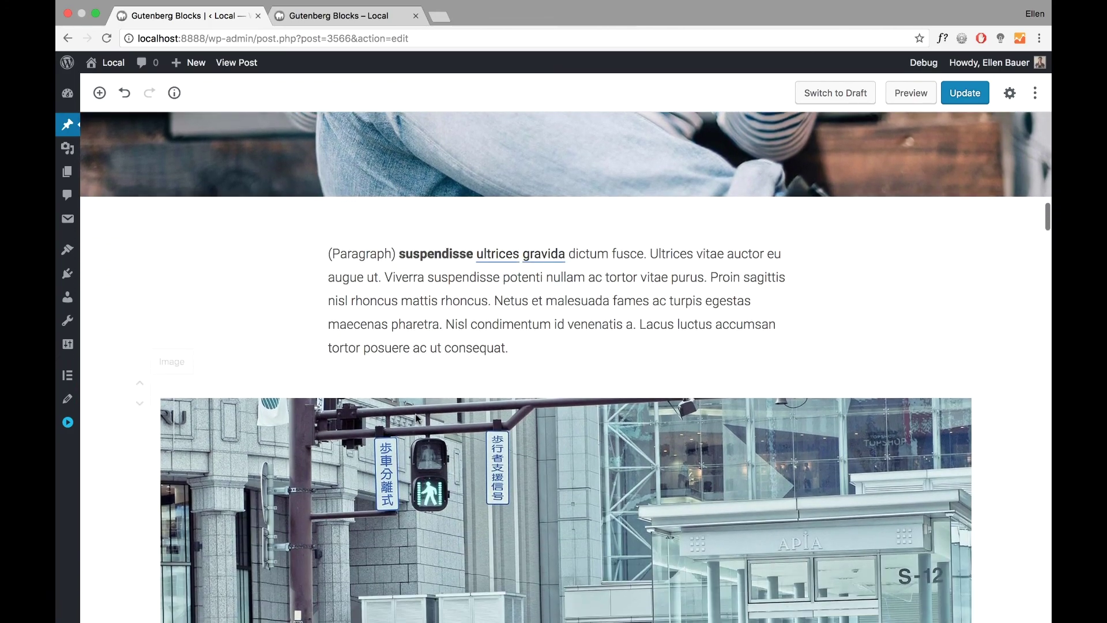
{"action": "scroll", "coordinate": [417, 416], "scroll_direction": "down", "scroll_amount": 4}
{"action": "scroll", "coordinate": [417, 413], "scroll_direction": "down", "scroll_amount": 7}
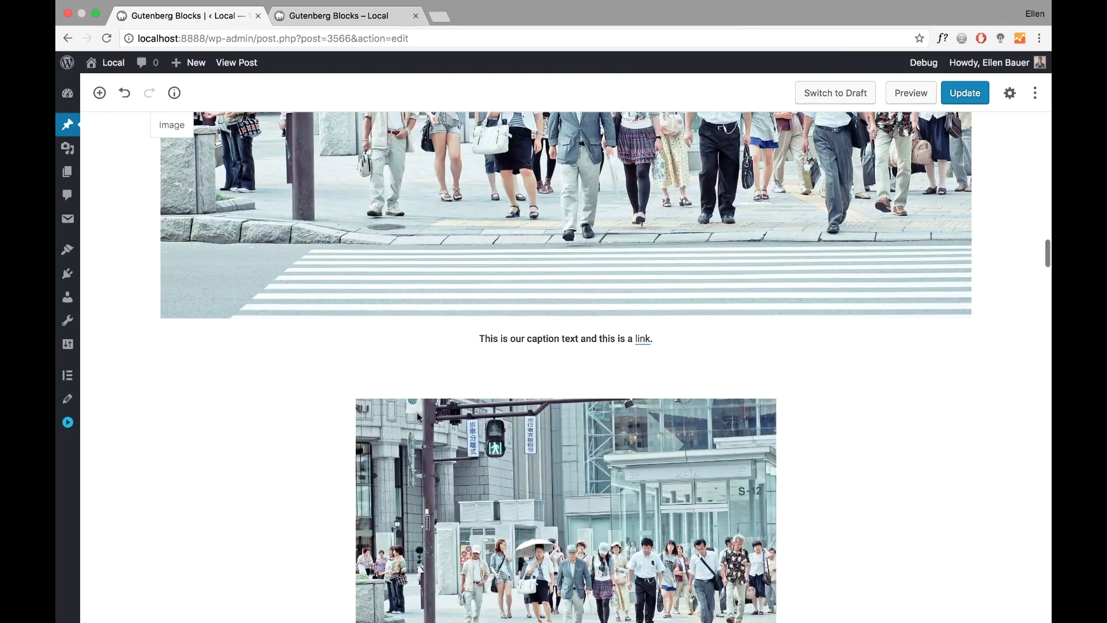
{"action": "scroll", "coordinate": [417, 413], "scroll_direction": "up", "scroll_amount": 2}
{"action": "scroll", "coordinate": [417, 413], "scroll_direction": "down", "scroll_amount": 6}
{"action": "scroll", "coordinate": [406, 387], "scroll_direction": "down", "scroll_amount": 10}
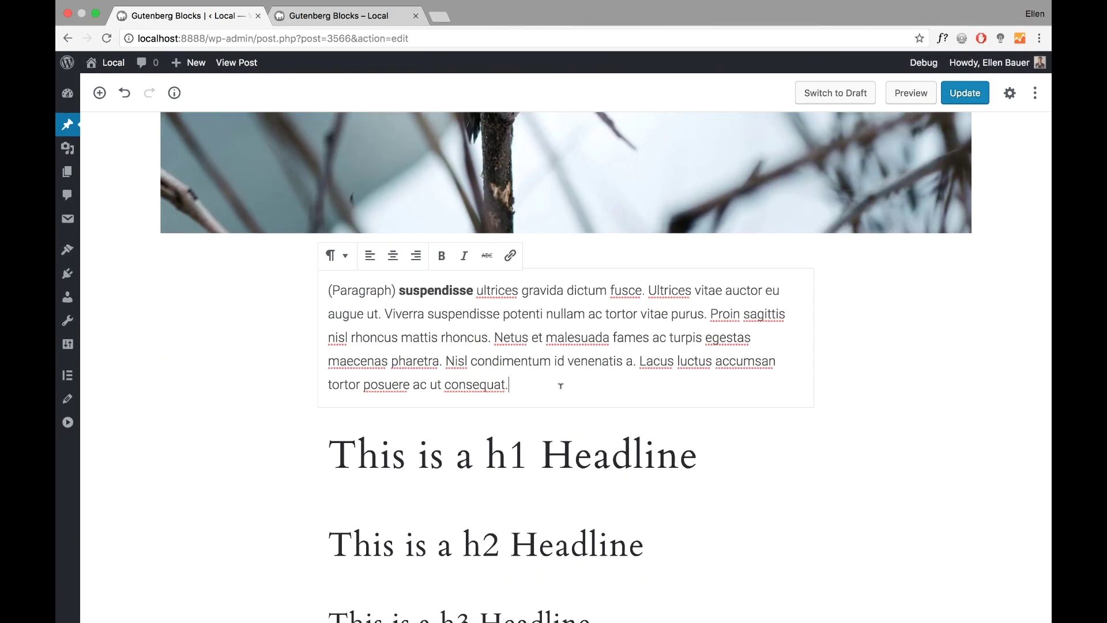
{"action": "left_click", "coordinate": [513, 406]}
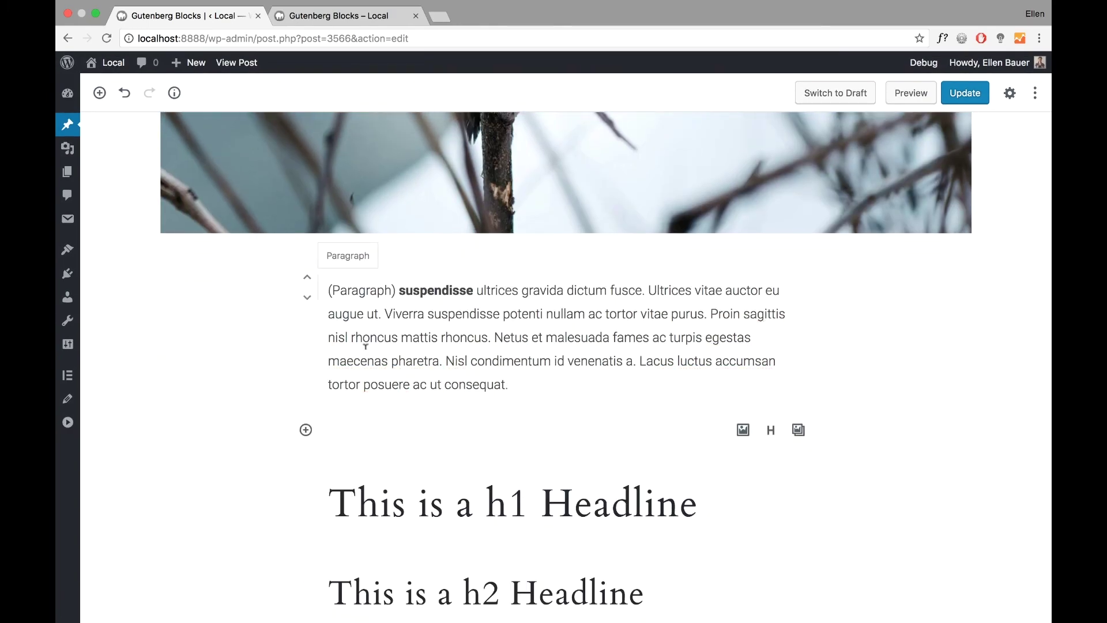
{"action": "left_click", "coordinate": [305, 430]}
{"action": "left_click", "coordinate": [391, 225]}
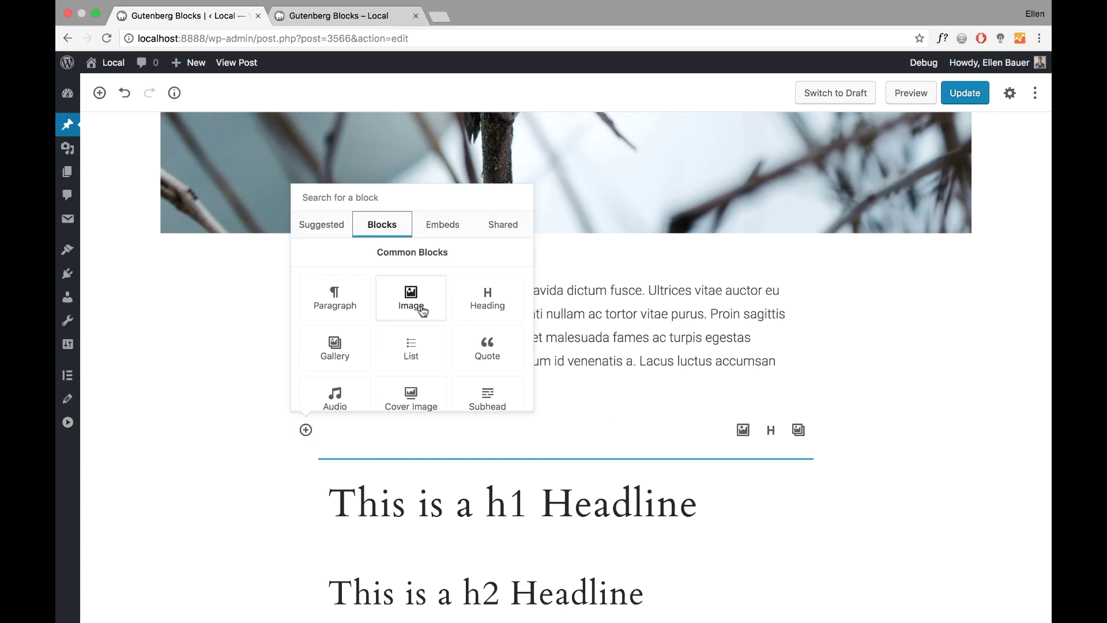
{"action": "left_click", "coordinate": [509, 306]}
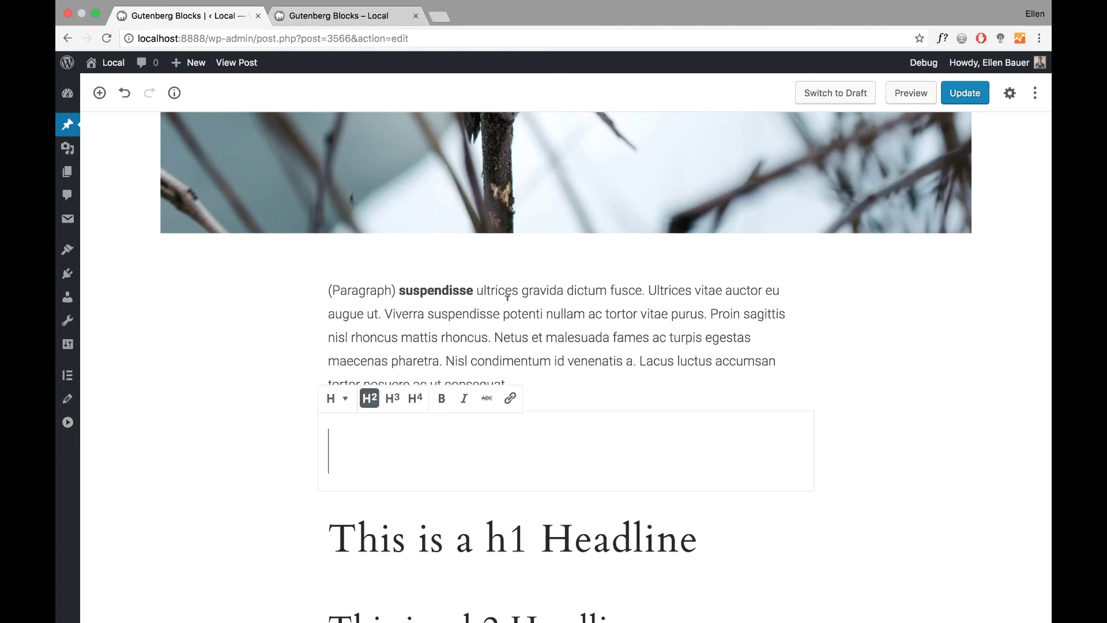
View the new heading block's transform options and enter "This is a Headline" as its text
{"action": "left_click", "coordinate": [351, 403]}
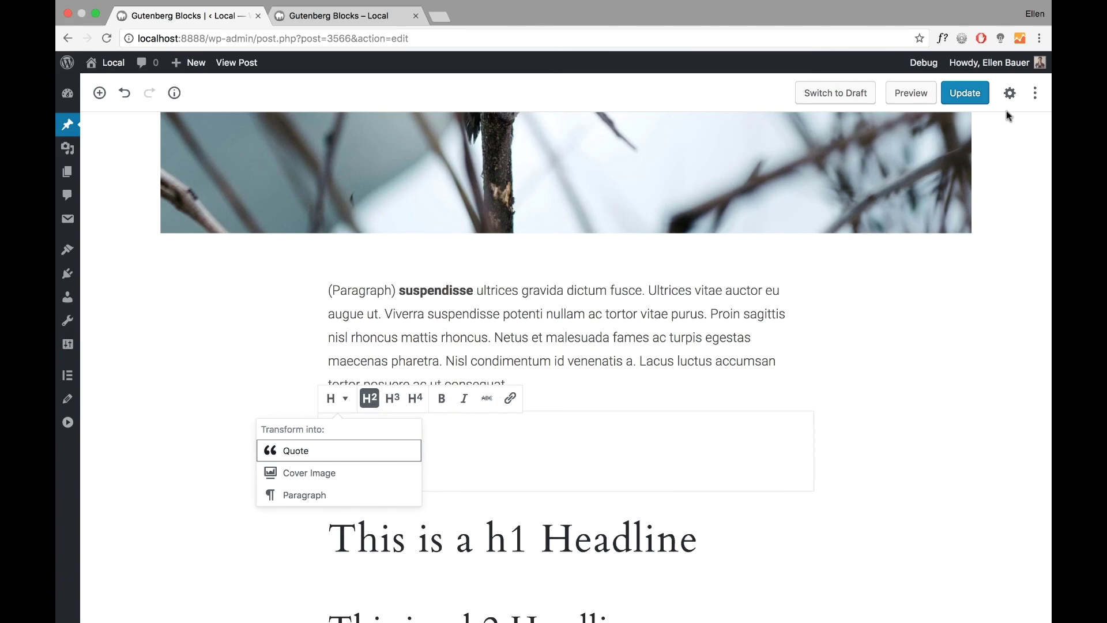
{"action": "left_click", "coordinate": [541, 456]}
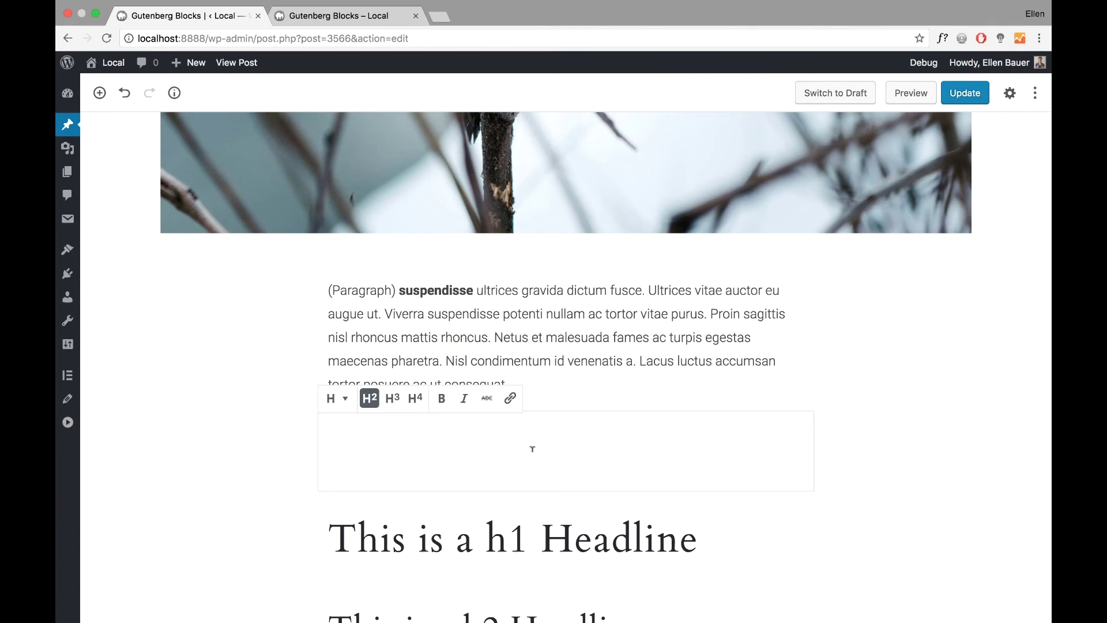
{"action": "type", "text": "This"}
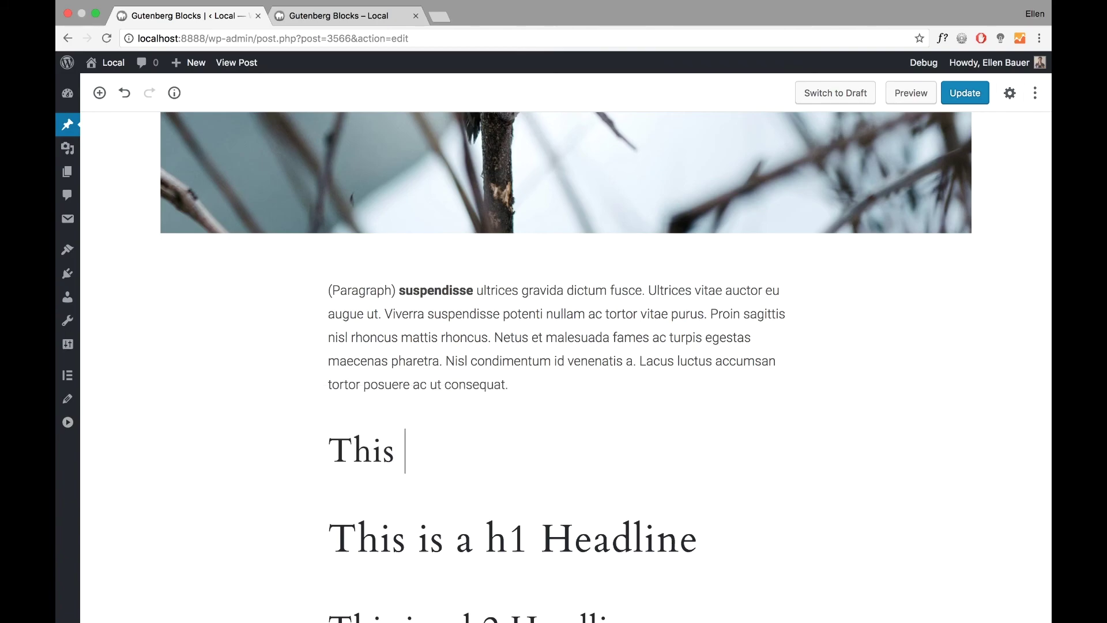
{"action": "type", "text": " Headmin"}
{"action": "key", "text": "BackSpace"}
{"action": "key", "text": "BackSpace"}
{"action": "key", "text": "BackSpace"}
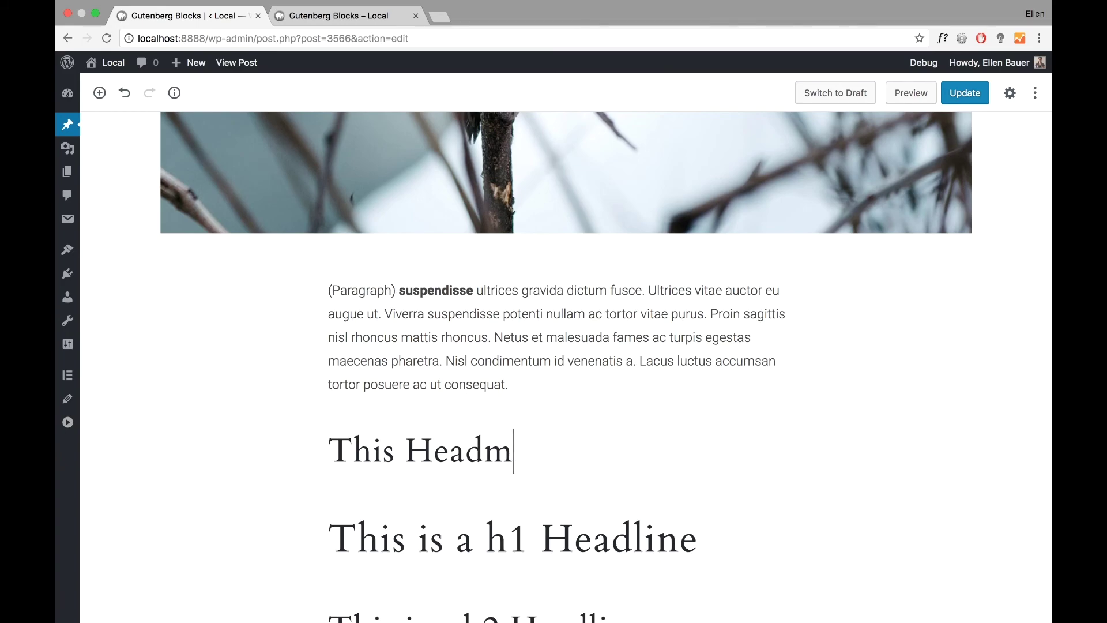
{"action": "key", "text": "BackSpace"}
{"action": "key", "text": "BackSpace"}
{"action": "key", "text": "BackSpace"}
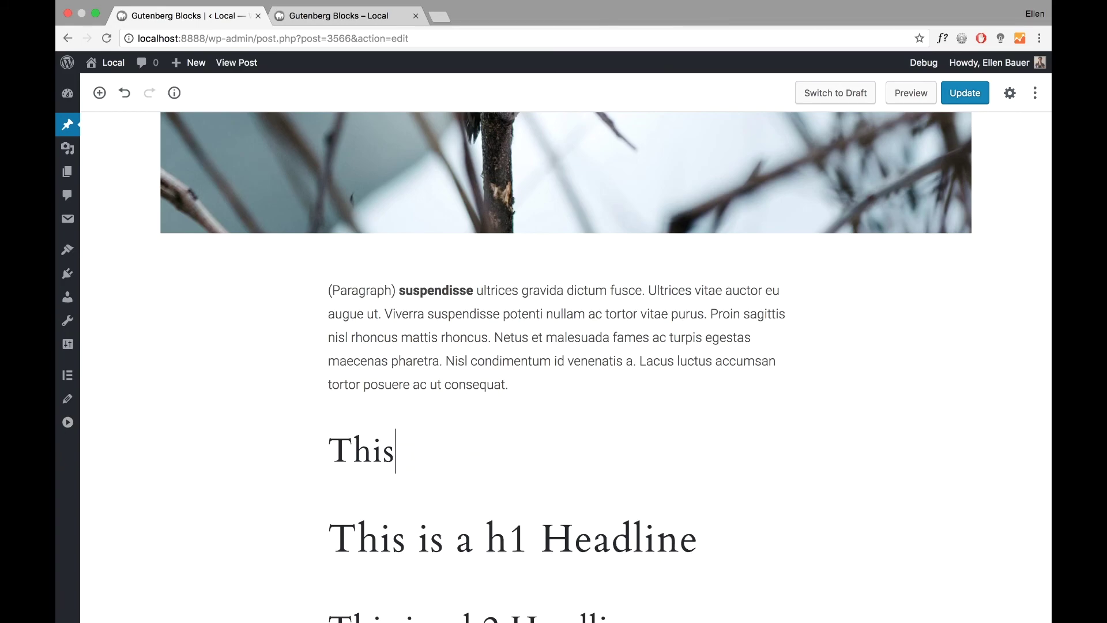
{"action": "type", "text": "is a Headline"}
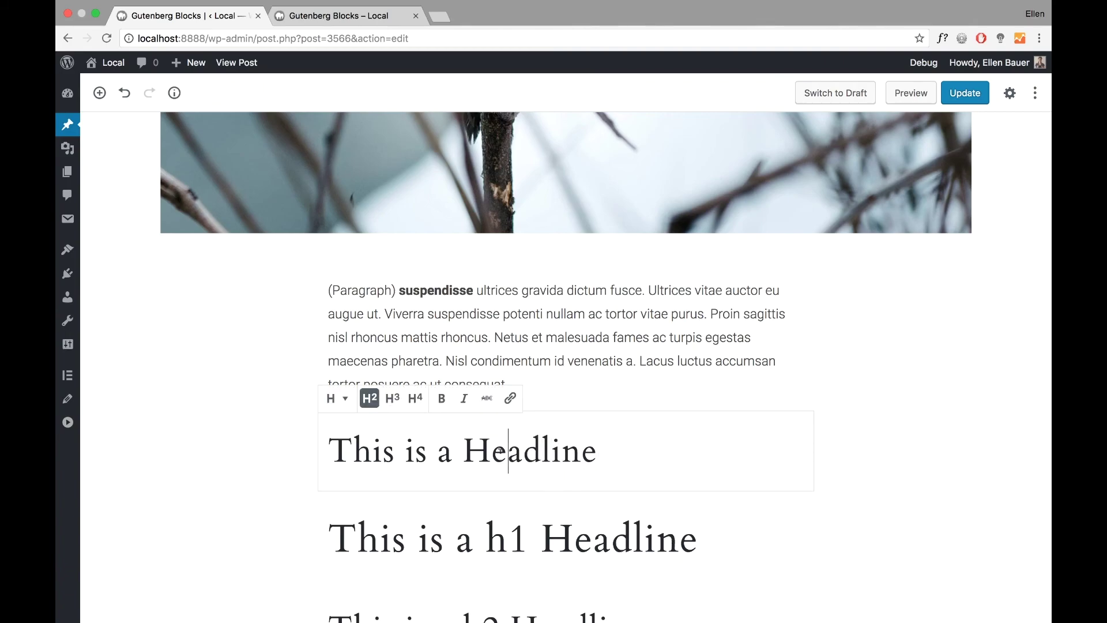
Select the text "This is a Headline" and show the heading block's settings in the sidebar
{"action": "triple_click", "coordinate": [499, 452]}
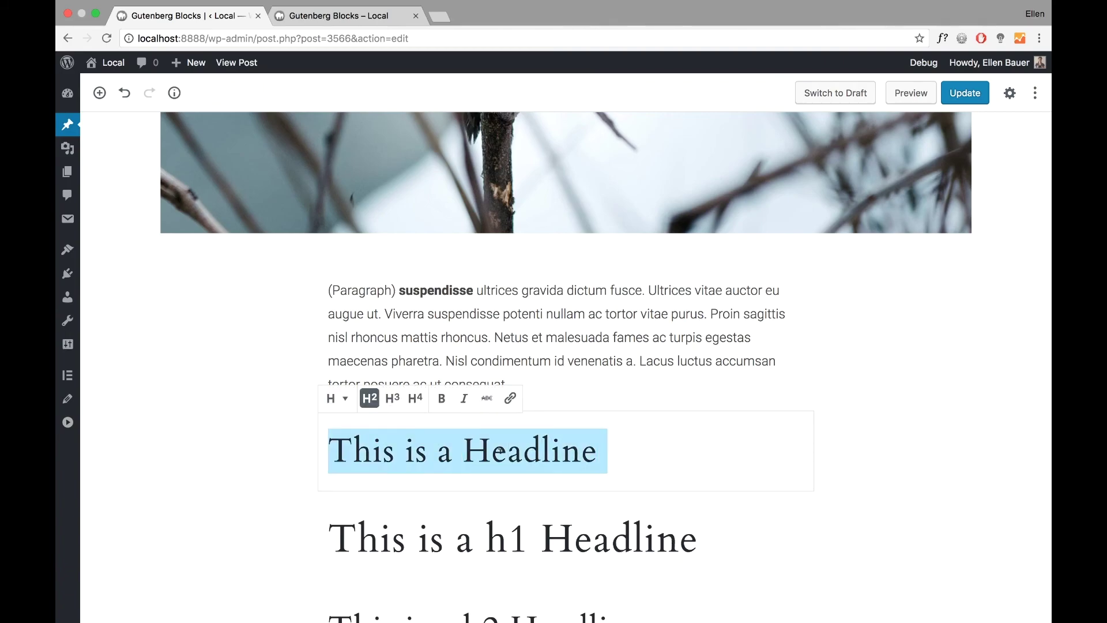
{"action": "left_click", "coordinate": [1010, 94]}
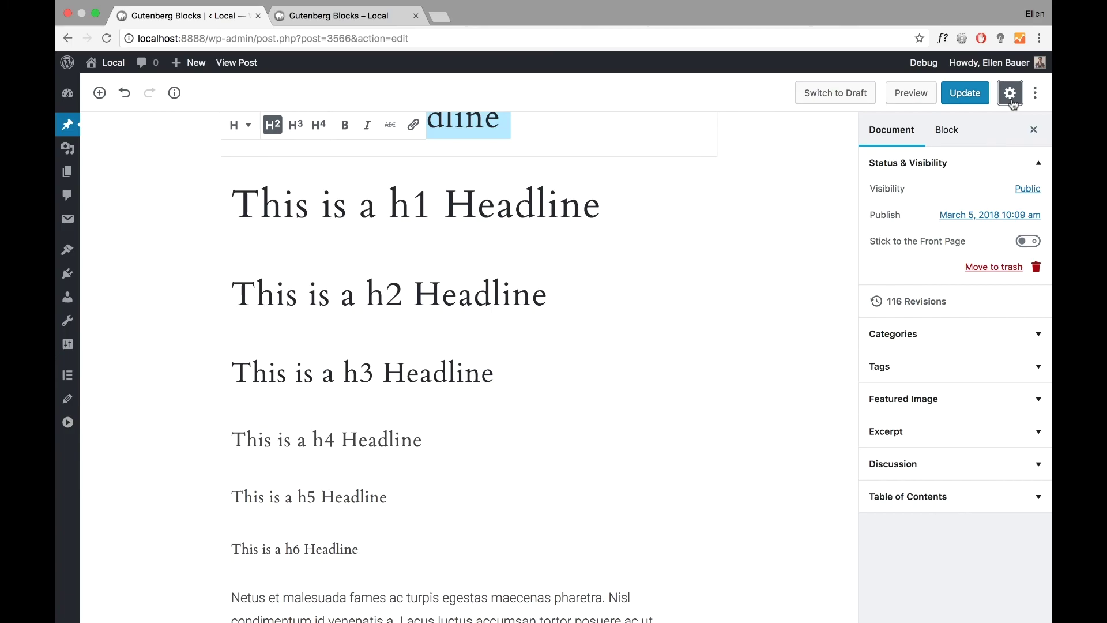
{"action": "left_click", "coordinate": [952, 134]}
{"action": "scroll", "coordinate": [557, 227], "scroll_direction": "up", "scroll_amount": 5}
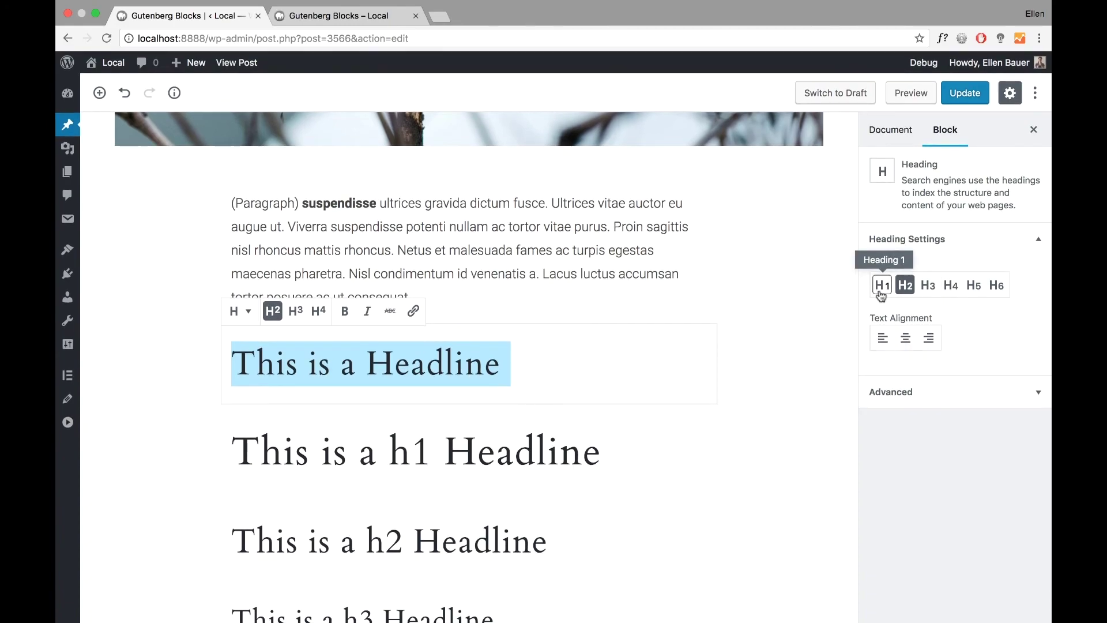
Try levels H4, H5, H6, H3 and H1 on the new headline and return it to H2
{"action": "left_click", "coordinate": [952, 286]}
{"action": "left_click", "coordinate": [972, 288]}
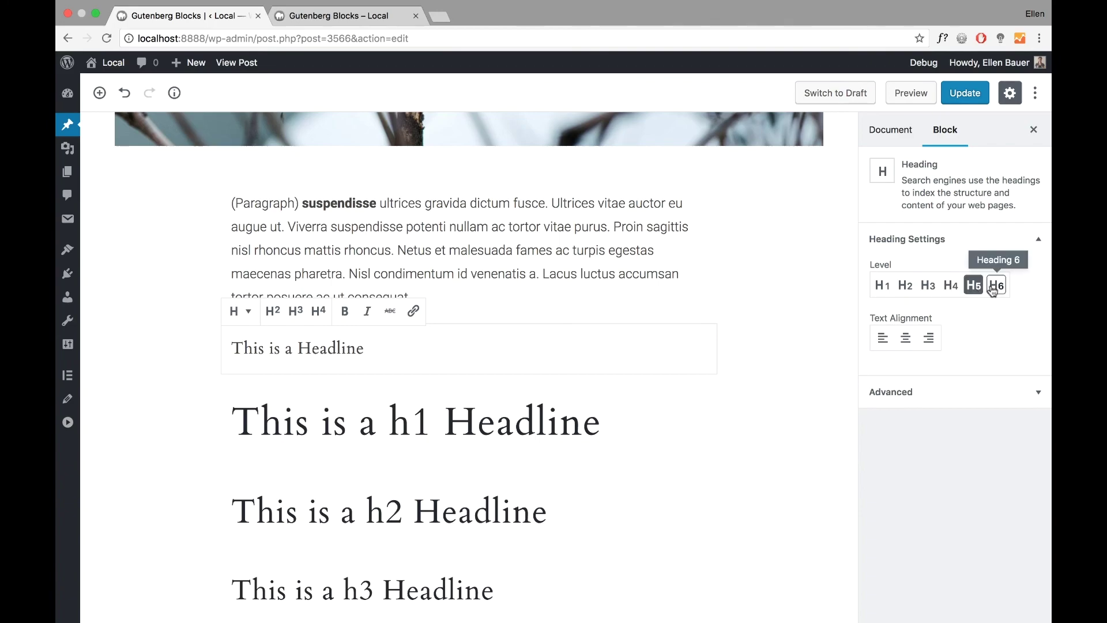
{"action": "left_click", "coordinate": [996, 286]}
{"action": "left_click", "coordinate": [928, 286]}
{"action": "left_click", "coordinate": [904, 286]}
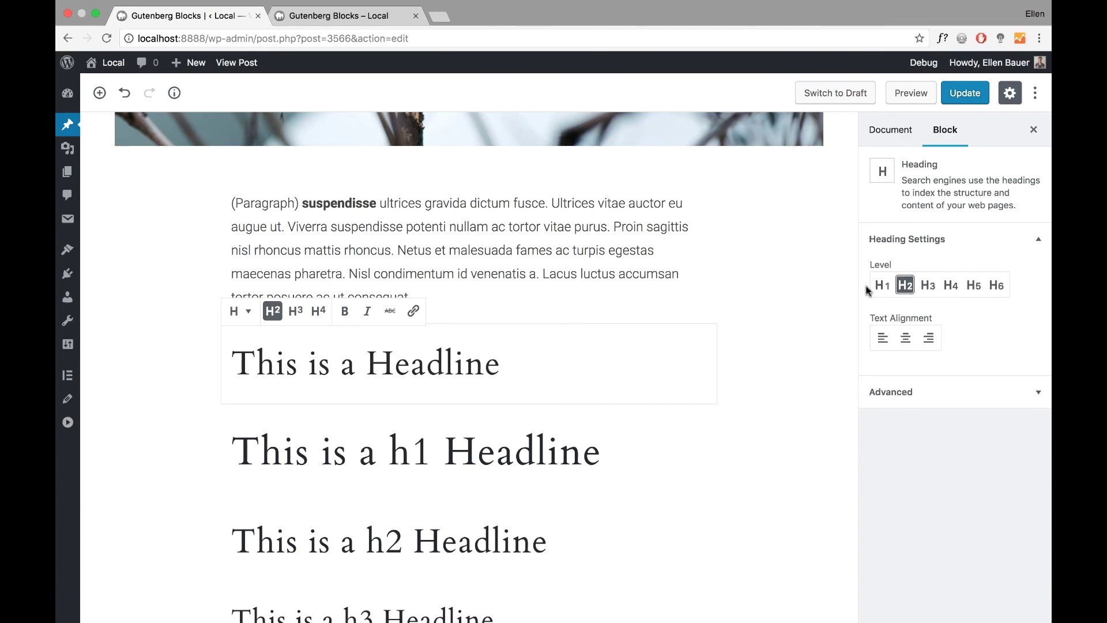
{"action": "left_click", "coordinate": [882, 286]}
{"action": "left_click", "coordinate": [910, 284]}
Try centre and right text alignment on the new headline, set it to left, and leave the block
{"action": "left_click", "coordinate": [905, 340]}
{"action": "left_click", "coordinate": [929, 339]}
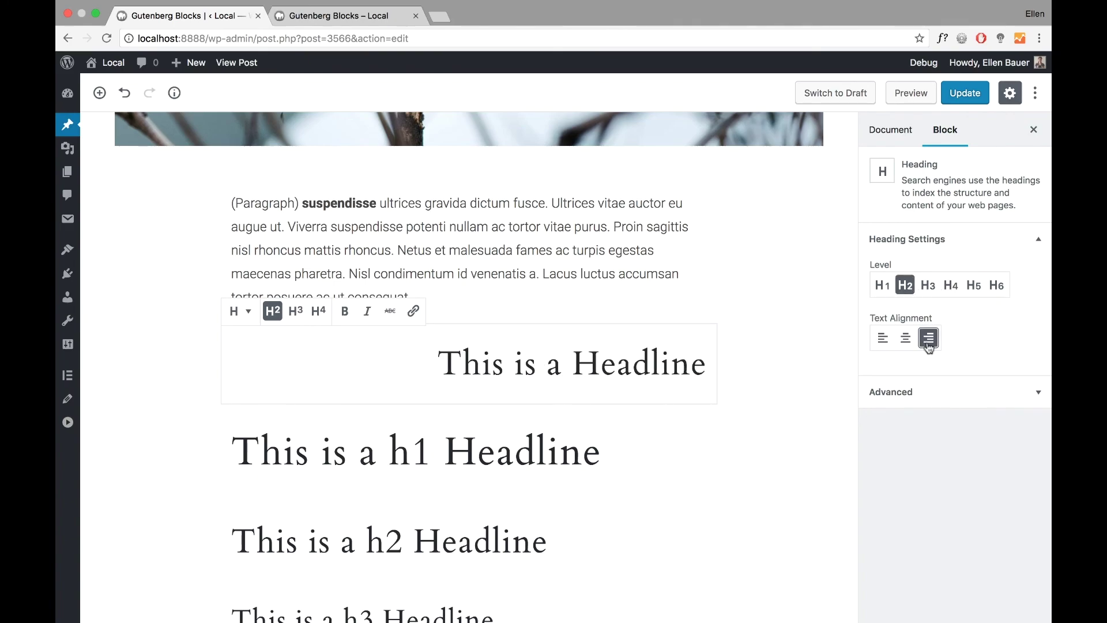
{"action": "left_click", "coordinate": [883, 340]}
{"action": "left_click", "coordinate": [740, 287]}
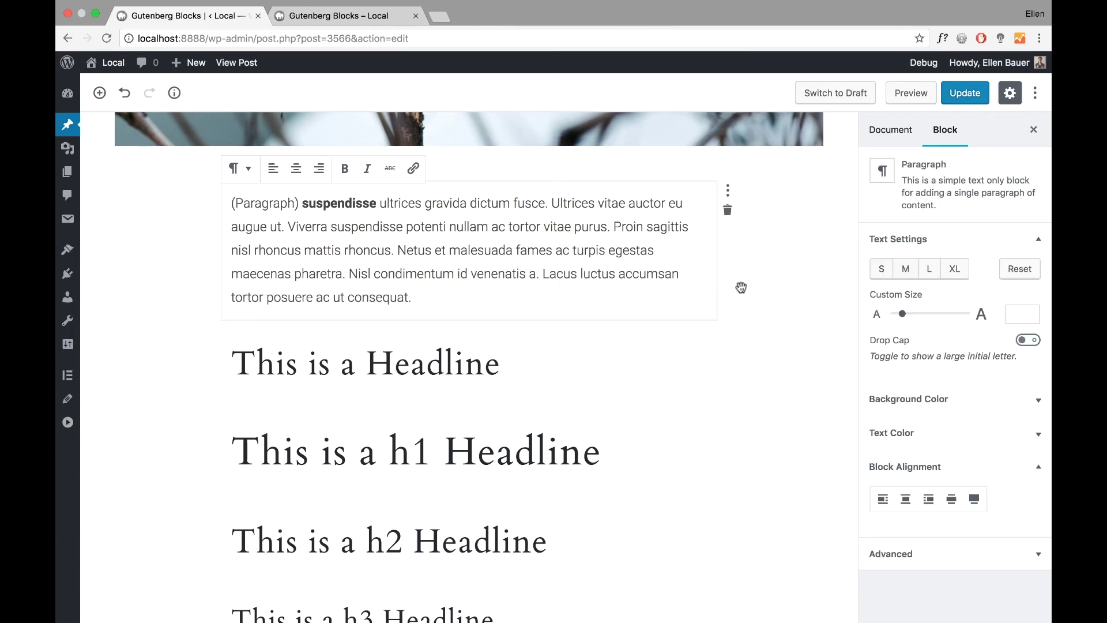
Add an empty paragraph block between the paragraph after the pullquote and the audio player
{"action": "scroll", "coordinate": [447, 346], "scroll_direction": "down", "scroll_amount": 10}
{"action": "left_click", "coordinate": [449, 335]}
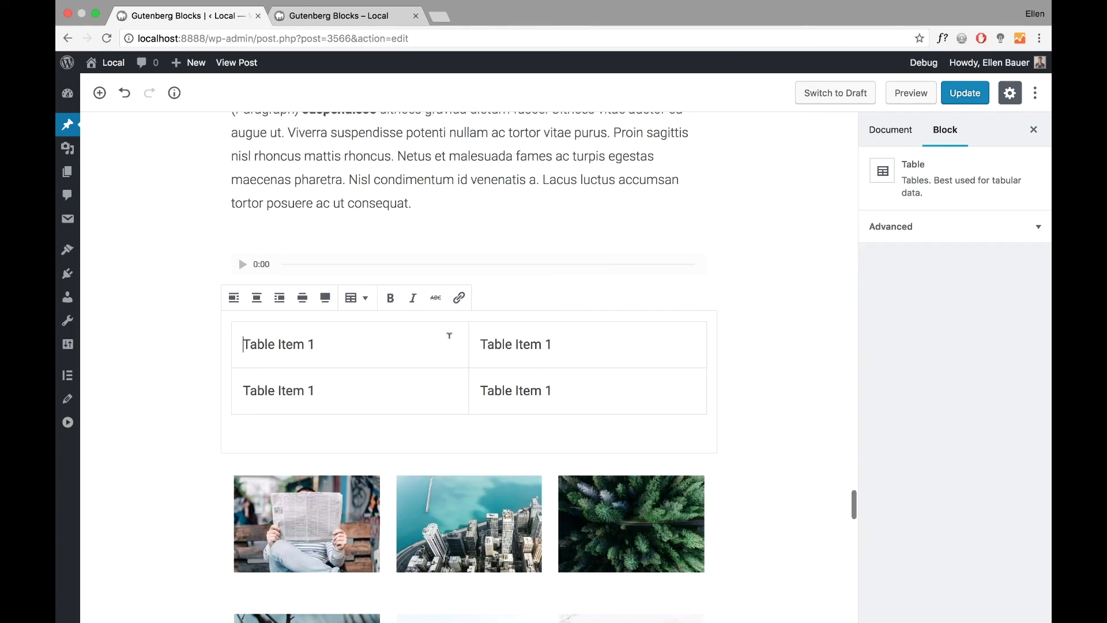
{"action": "scroll", "coordinate": [449, 335], "scroll_direction": "up", "scroll_amount": 5}
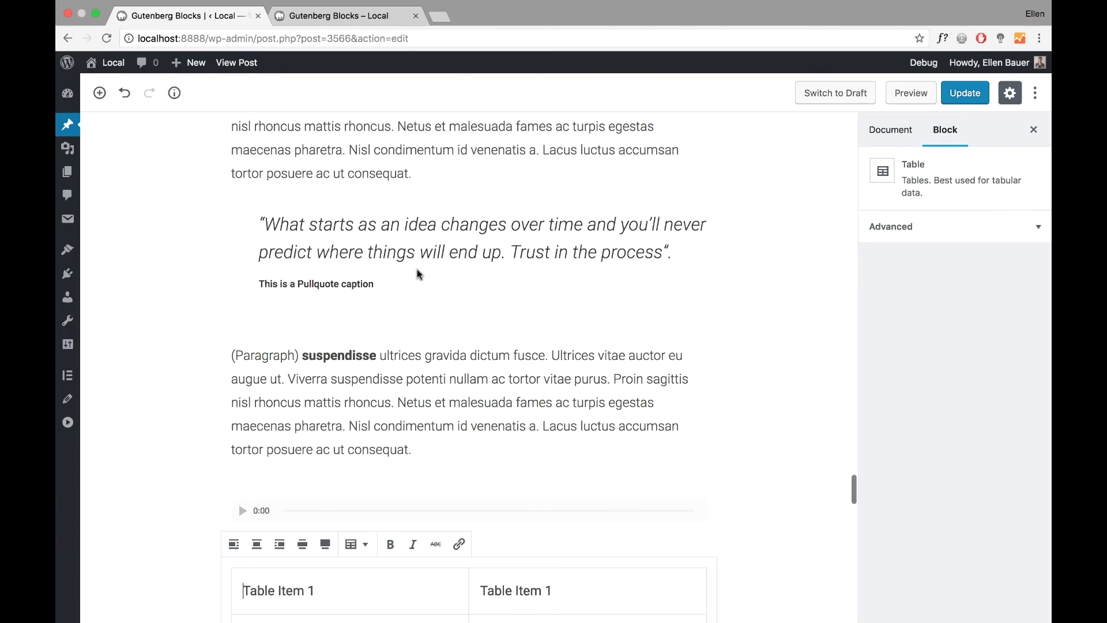
{"action": "left_click", "coordinate": [433, 444]}
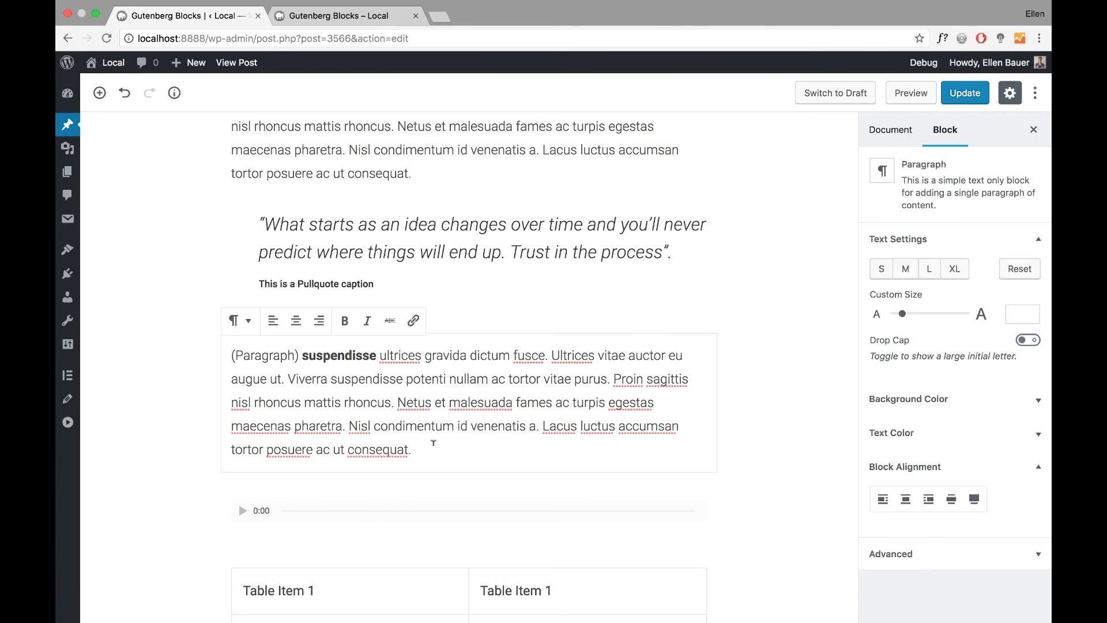
{"action": "key", "text": "Return"}
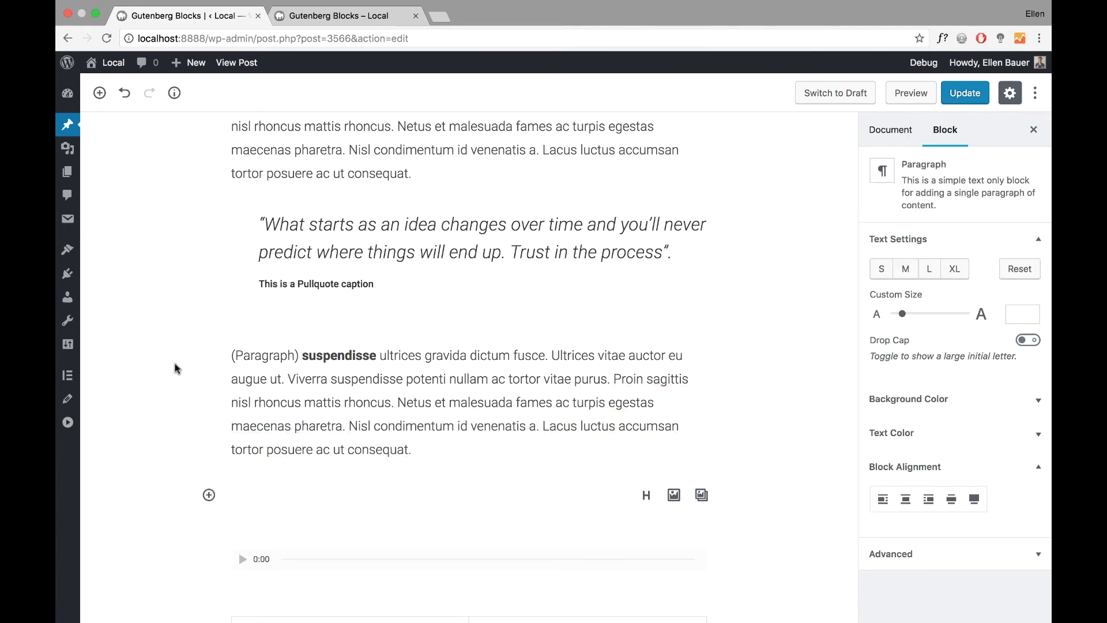
{"action": "scroll", "coordinate": [254, 428], "scroll_direction": "down", "scroll_amount": 1}
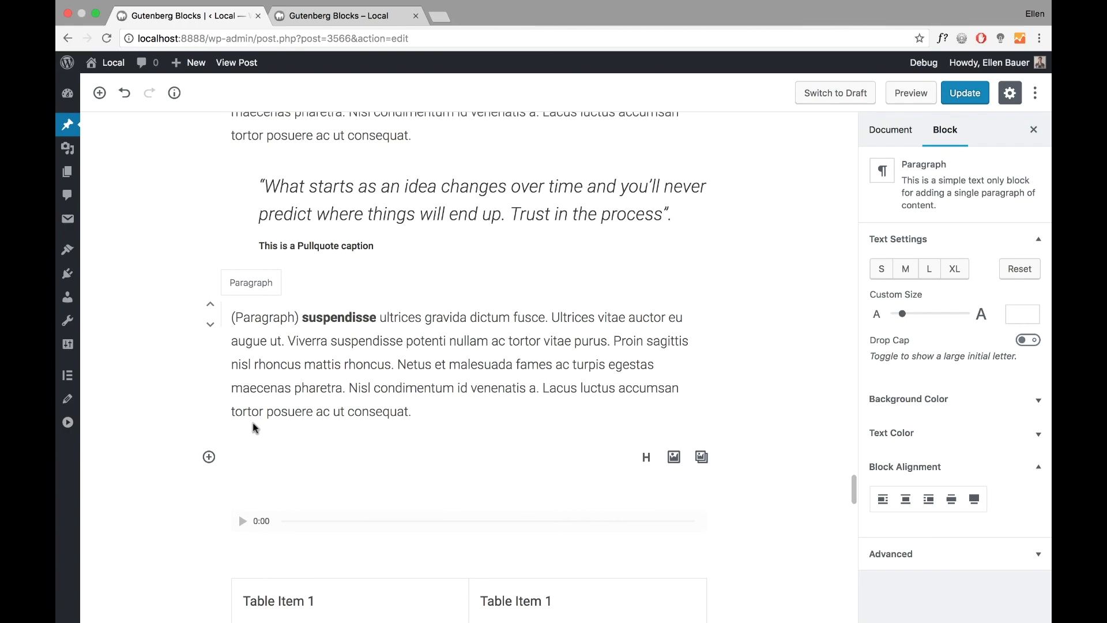
{"action": "scroll", "coordinate": [254, 427], "scroll_direction": "down", "scroll_amount": 1}
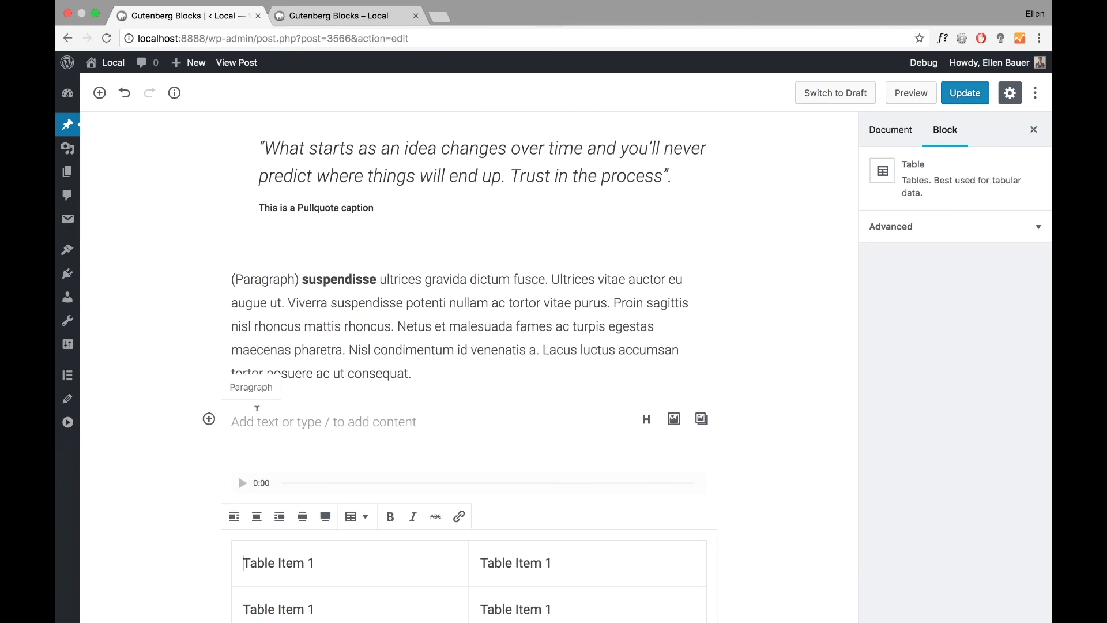
Turn the empty paragraph above the audio player into a gallery block and browse the media library for its images
{"action": "left_click", "coordinate": [701, 419]}
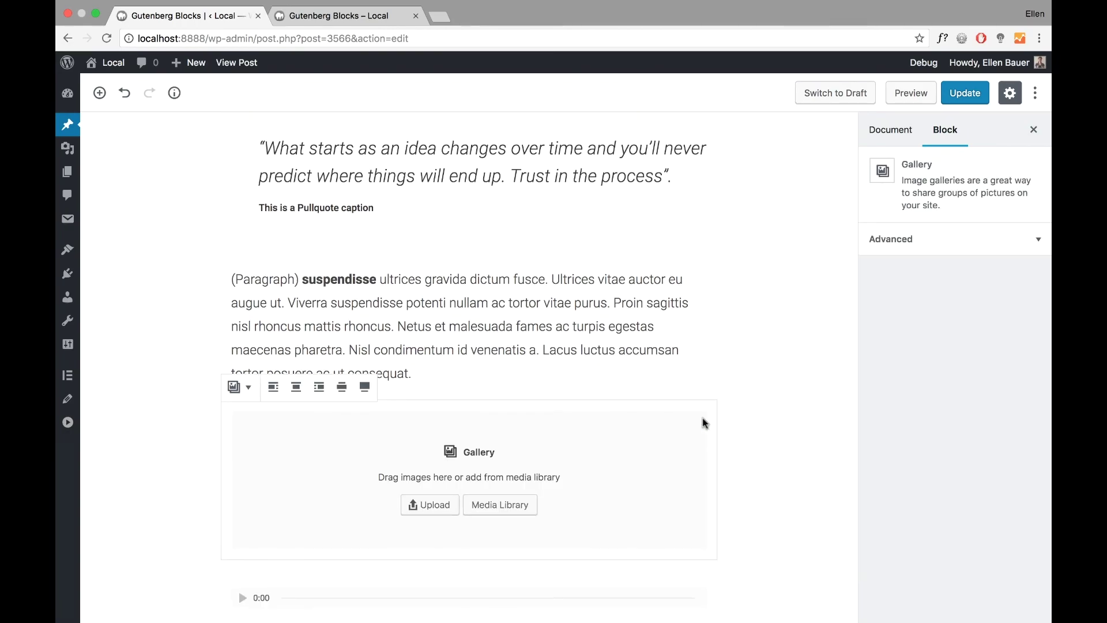
{"action": "scroll", "coordinate": [454, 476], "scroll_direction": "down", "scroll_amount": 2}
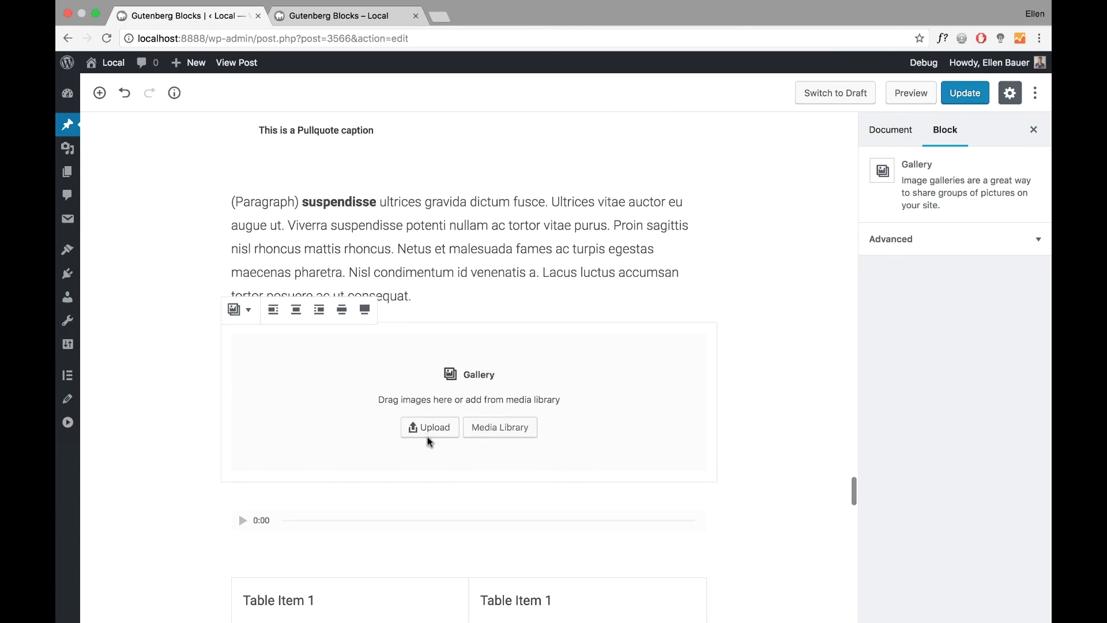
{"action": "left_click", "coordinate": [528, 434]}
{"action": "scroll", "coordinate": [419, 407], "scroll_direction": "down", "scroll_amount": 10}
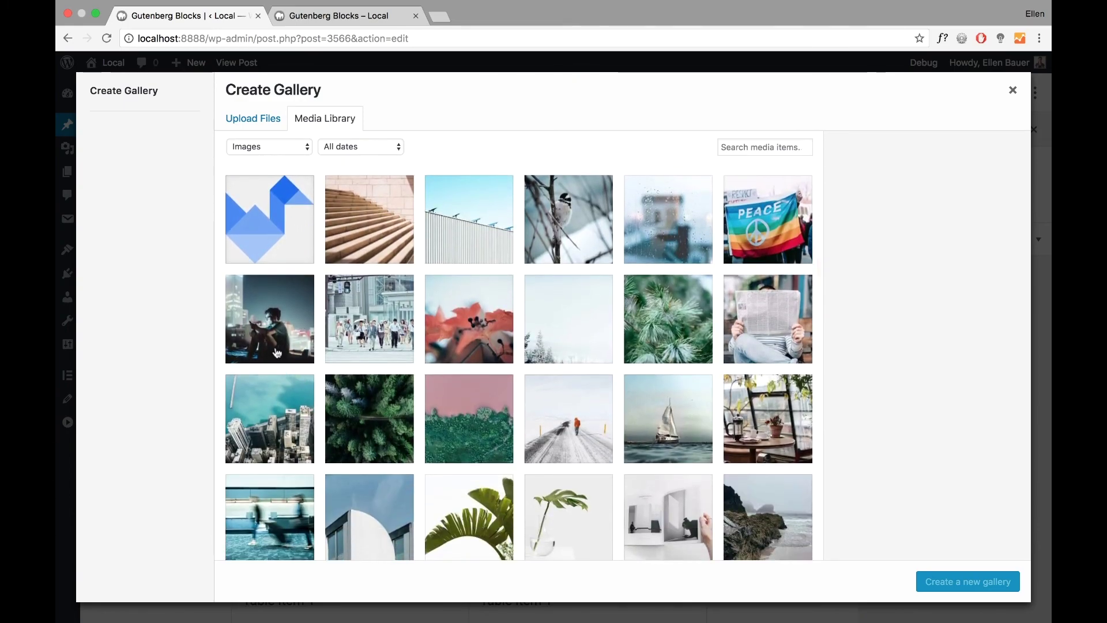
Create the gallery from four images: the seated man at night, the street crossing, the red leaves and the snowy trees
{"action": "left_click", "coordinate": [276, 353]}
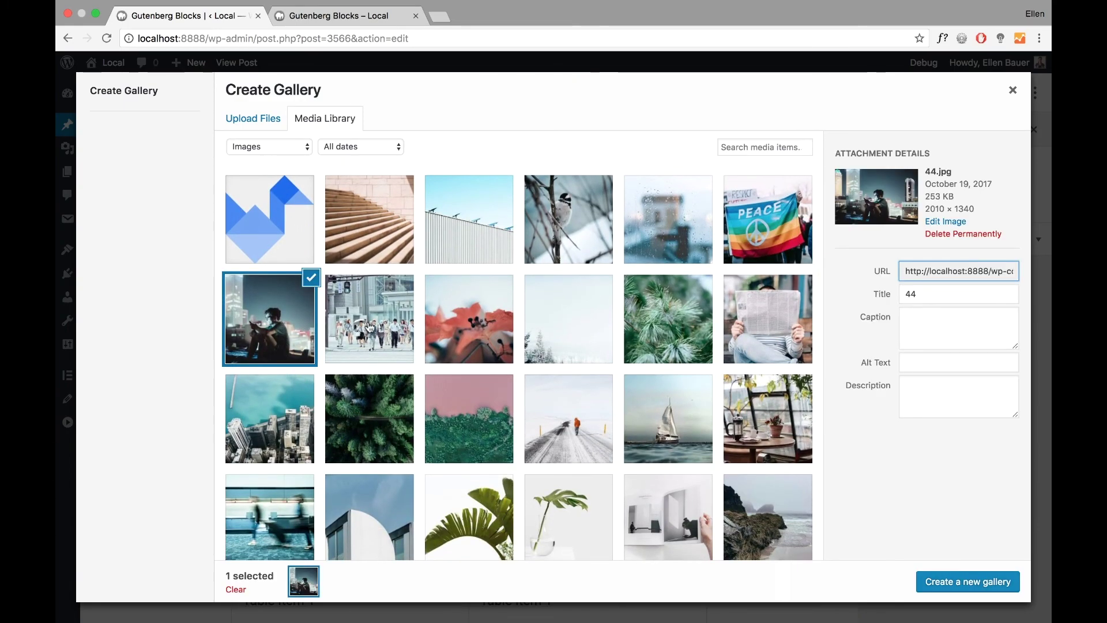
{"action": "left_click", "coordinate": [369, 326]}
{"action": "left_click", "coordinate": [483, 324]}
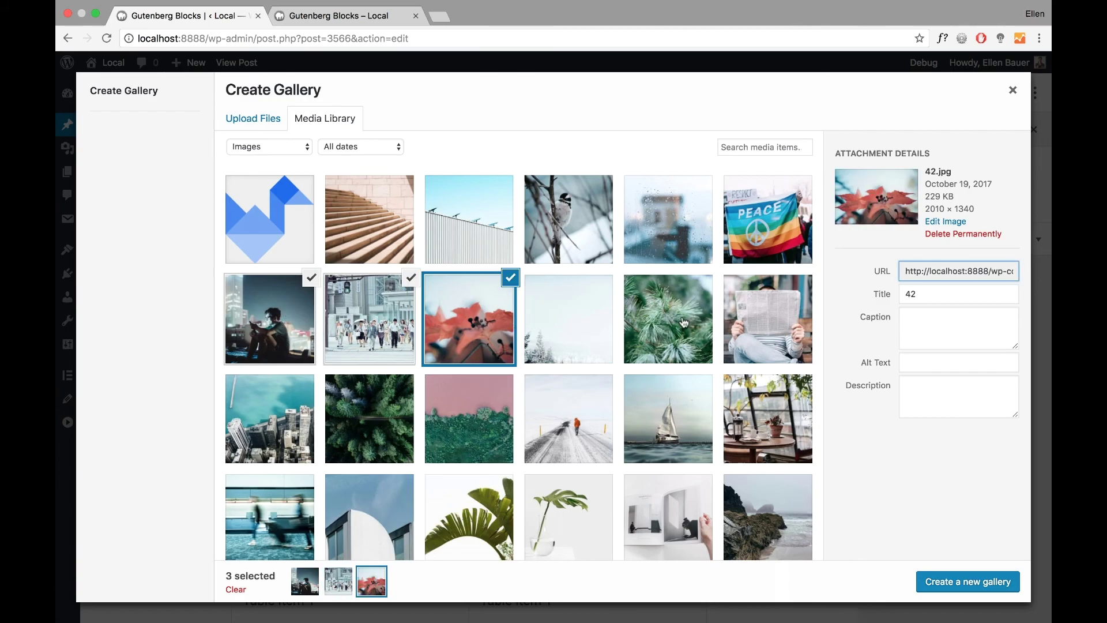
{"action": "left_click", "coordinate": [560, 339]}
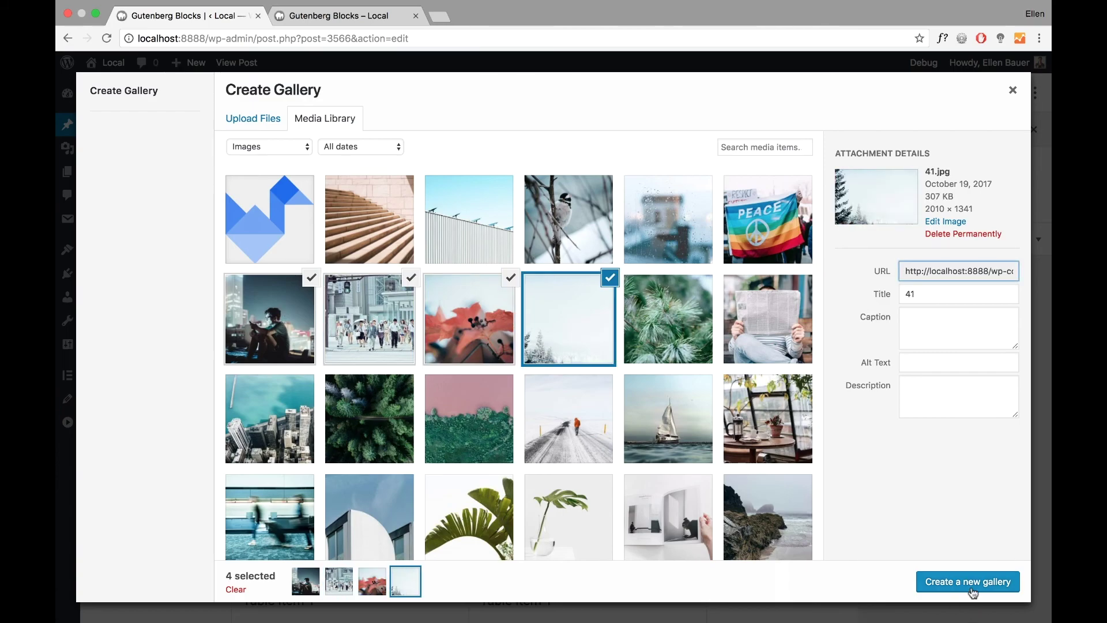
{"action": "left_click", "coordinate": [972, 593]}
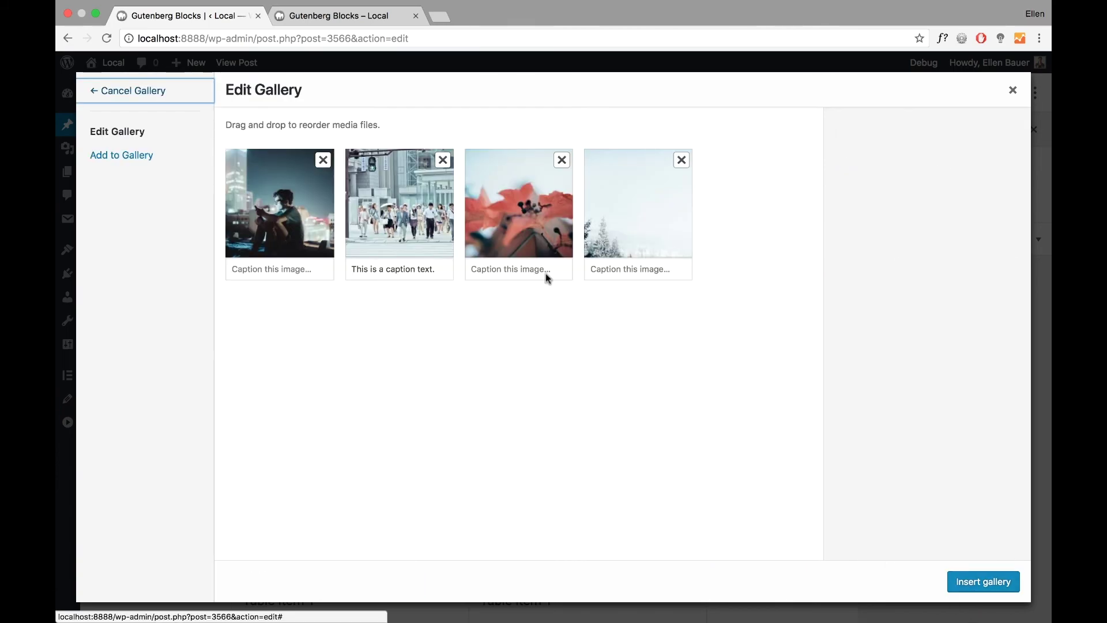
{"action": "left_click", "coordinate": [968, 575]}
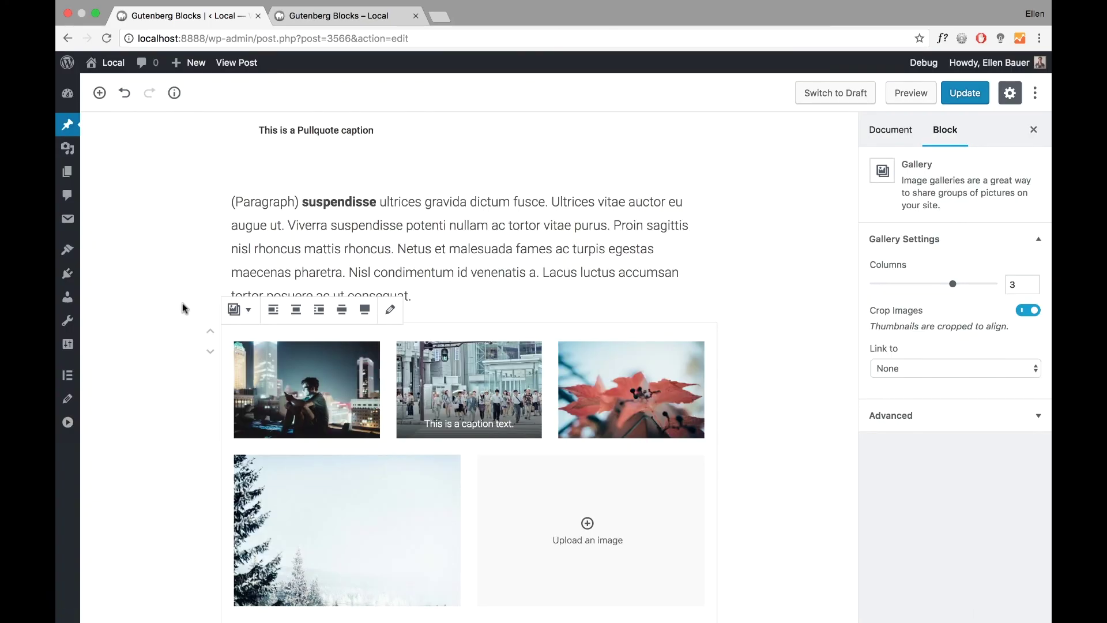
Compare the new gallery's layout while the block is selected and deselected, examining the fourth image's row
{"action": "scroll", "coordinate": [136, 292], "scroll_direction": "down", "scroll_amount": 4}
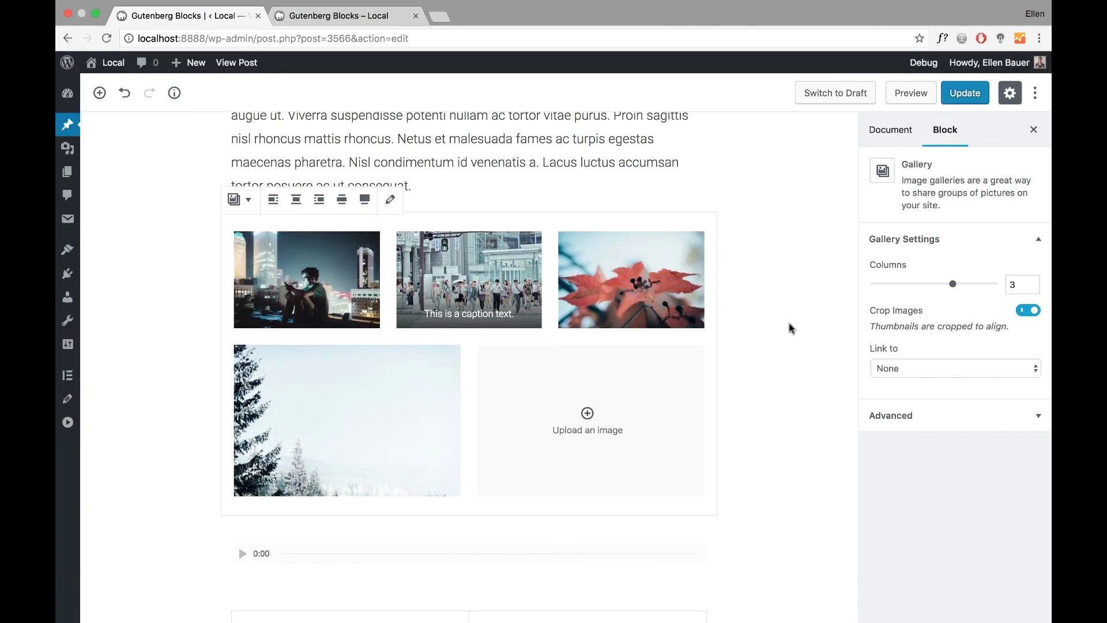
{"action": "left_click", "coordinate": [744, 318]}
{"action": "scroll", "coordinate": [744, 320], "scroll_direction": "down", "scroll_amount": 3}
{"action": "scroll", "coordinate": [745, 321], "scroll_direction": "up", "scroll_amount": 3}
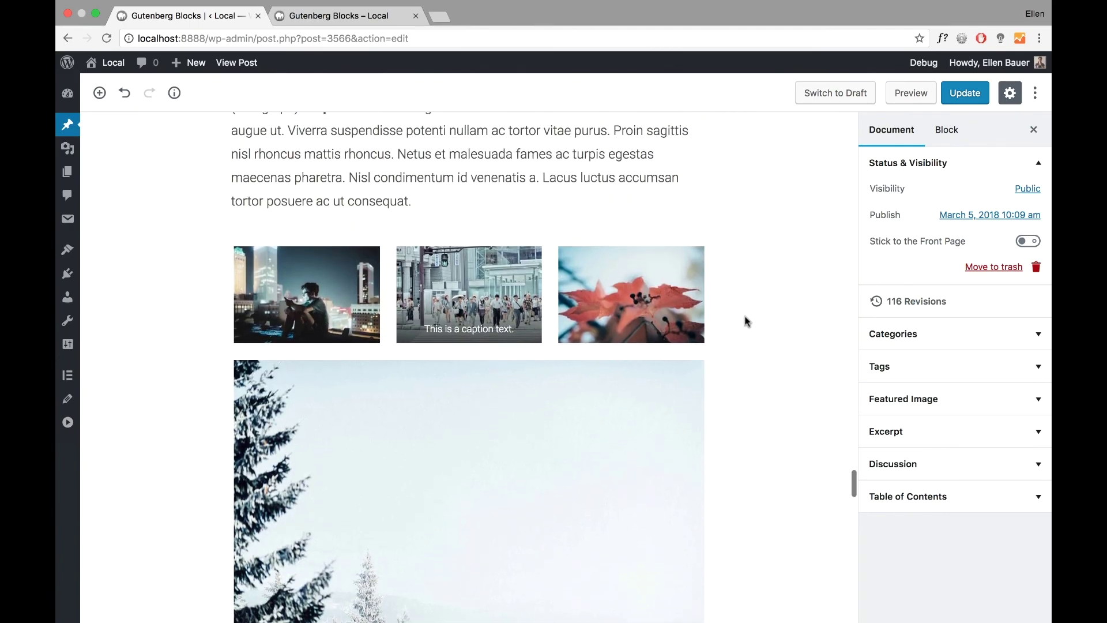
{"action": "left_click", "coordinate": [569, 433]}
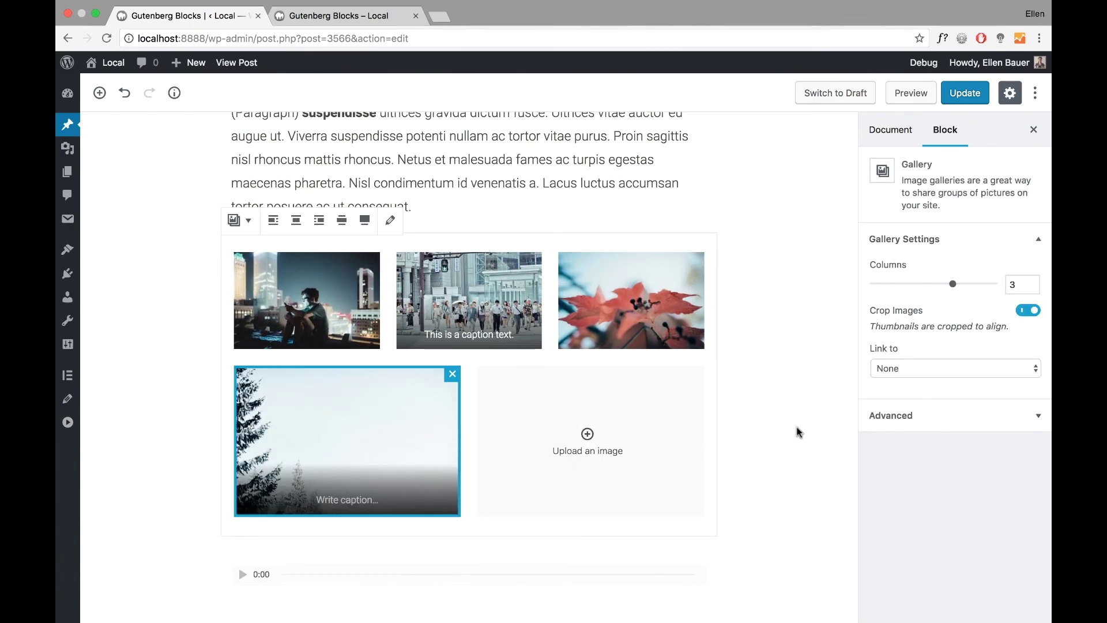
{"action": "left_click", "coordinate": [751, 413]}
{"action": "scroll", "coordinate": [751, 413], "scroll_direction": "down", "scroll_amount": 4}
{"action": "scroll", "coordinate": [751, 413], "scroll_direction": "up", "scroll_amount": 2}
{"action": "scroll", "coordinate": [748, 331], "scroll_direction": "up", "scroll_amount": 2}
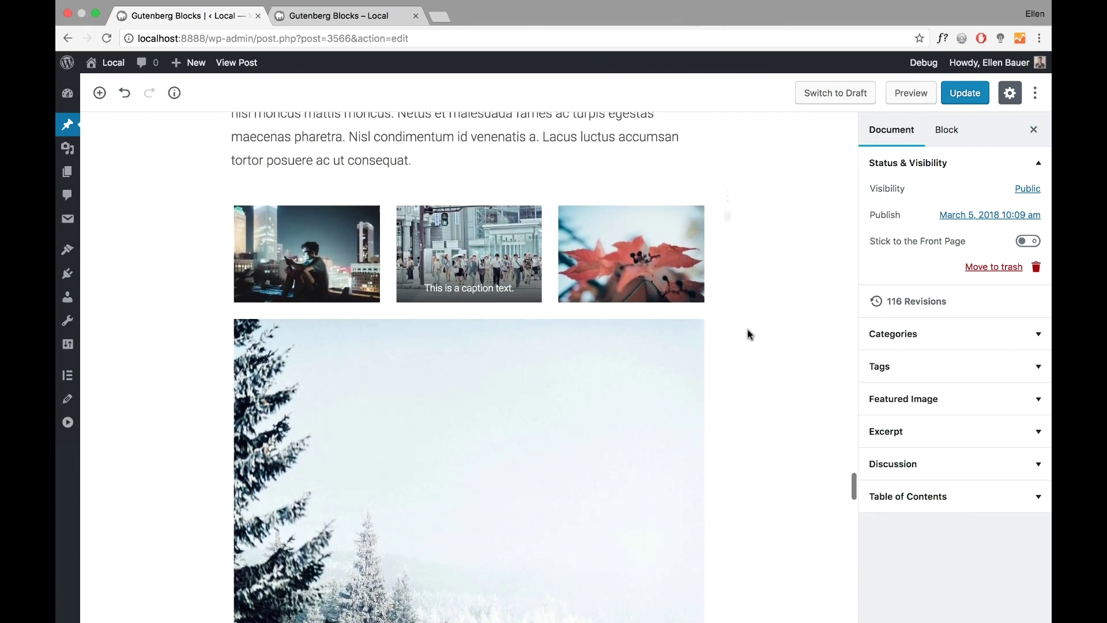
{"action": "scroll", "coordinate": [788, 324], "scroll_direction": "down", "scroll_amount": 3}
{"action": "scroll", "coordinate": [787, 322], "scroll_direction": "down", "scroll_amount": 1}
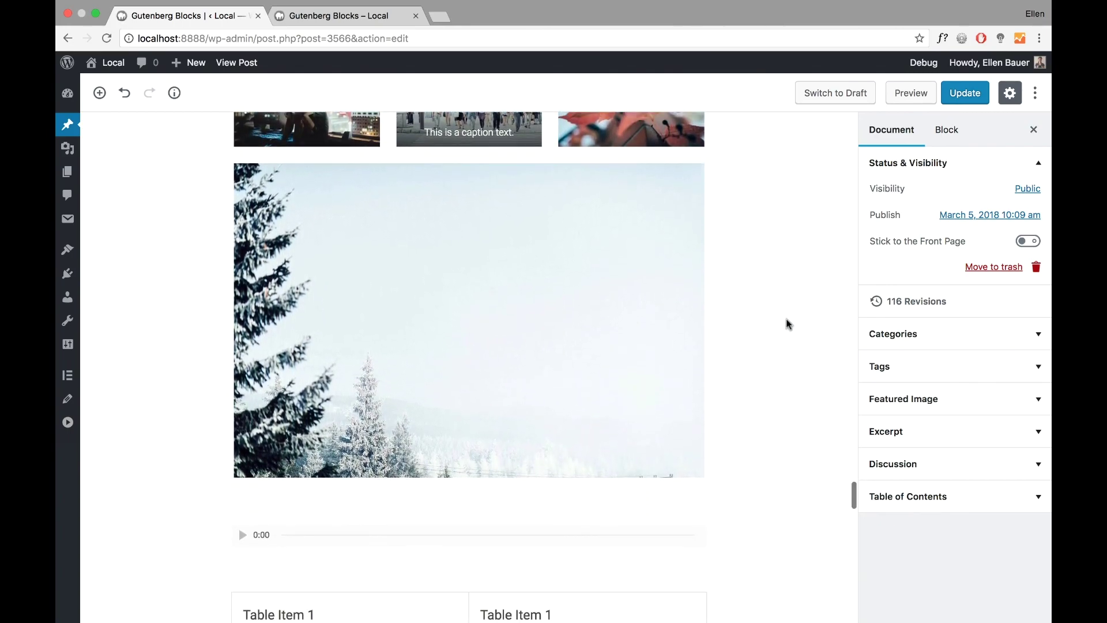
{"action": "scroll", "coordinate": [787, 322], "scroll_direction": "up", "scroll_amount": 2}
Set the new gallery block to wide width and update the post
{"action": "left_click", "coordinate": [235, 221]}
{"action": "scroll", "coordinate": [173, 227], "scroll_direction": "up", "scroll_amount": 3}
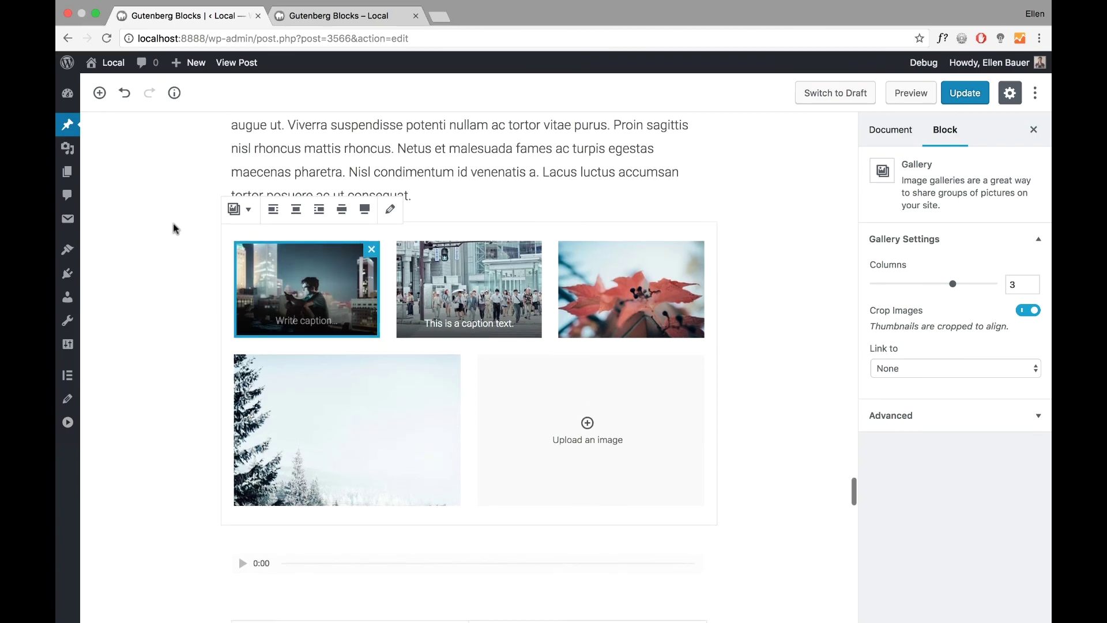
{"action": "left_click", "coordinate": [347, 252]}
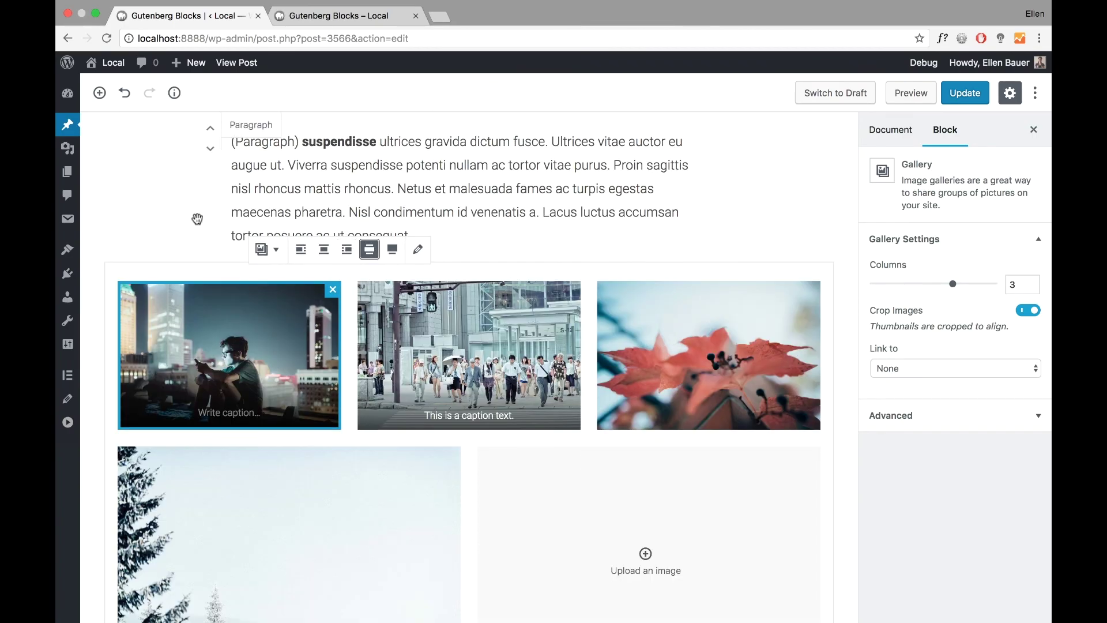
{"action": "left_click", "coordinate": [968, 94]}
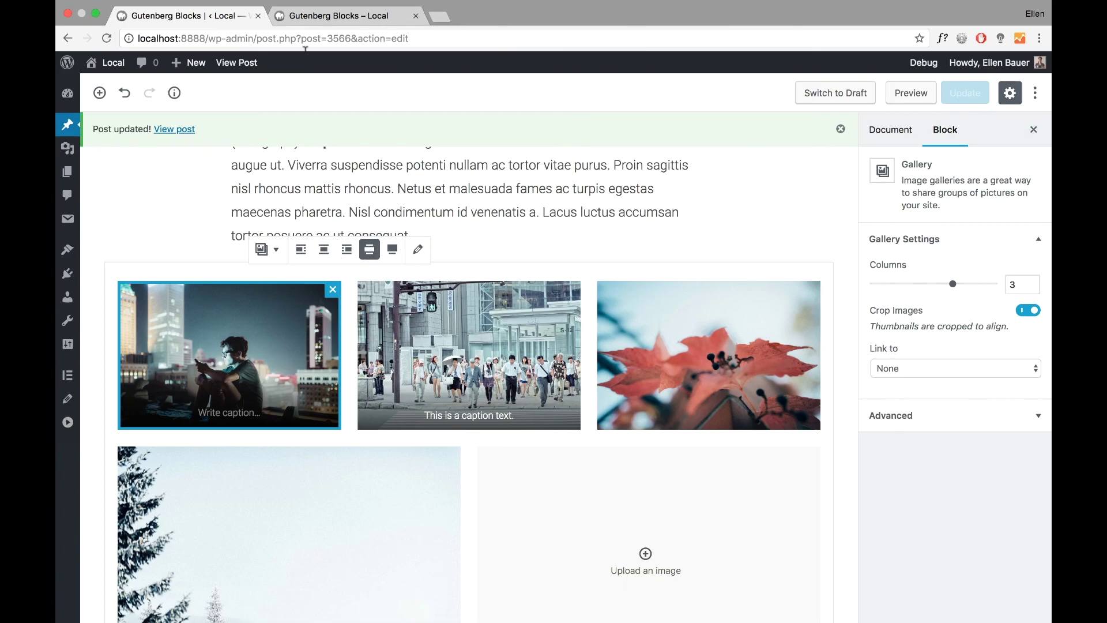
Show the refreshed post preview and examine its images, headlines and quotes down to the new wide gallery
{"action": "left_click", "coordinate": [910, 93]}
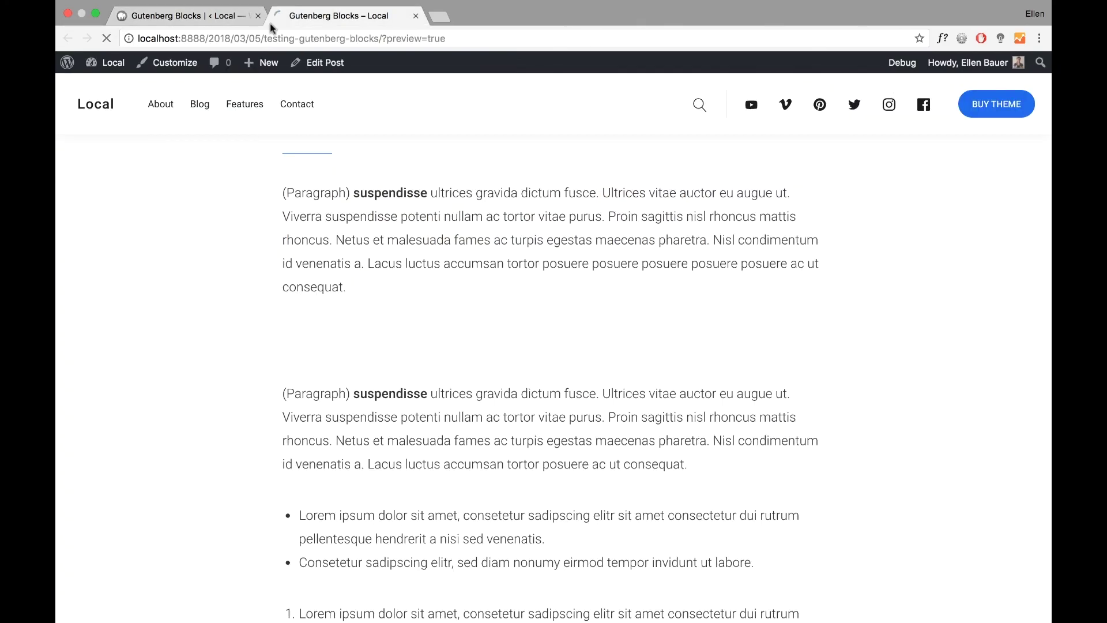
{"action": "scroll", "coordinate": [98, 247], "scroll_direction": "down", "scroll_amount": 10}
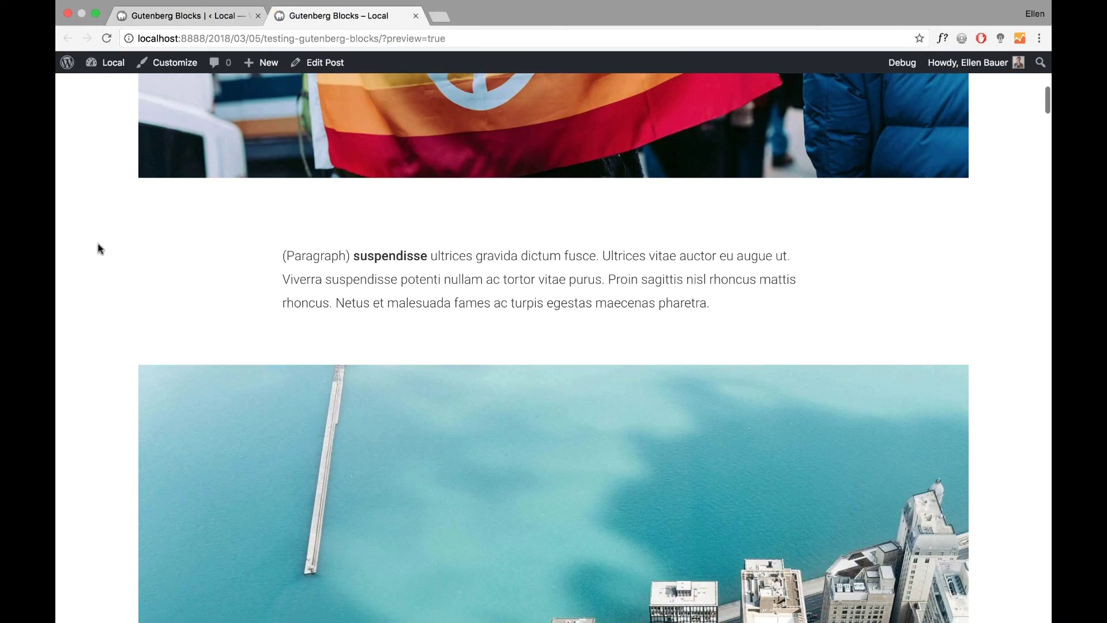
{"action": "scroll", "coordinate": [98, 248], "scroll_direction": "down", "scroll_amount": 12}
{"action": "scroll", "coordinate": [99, 247], "scroll_direction": "up", "scroll_amount": 4}
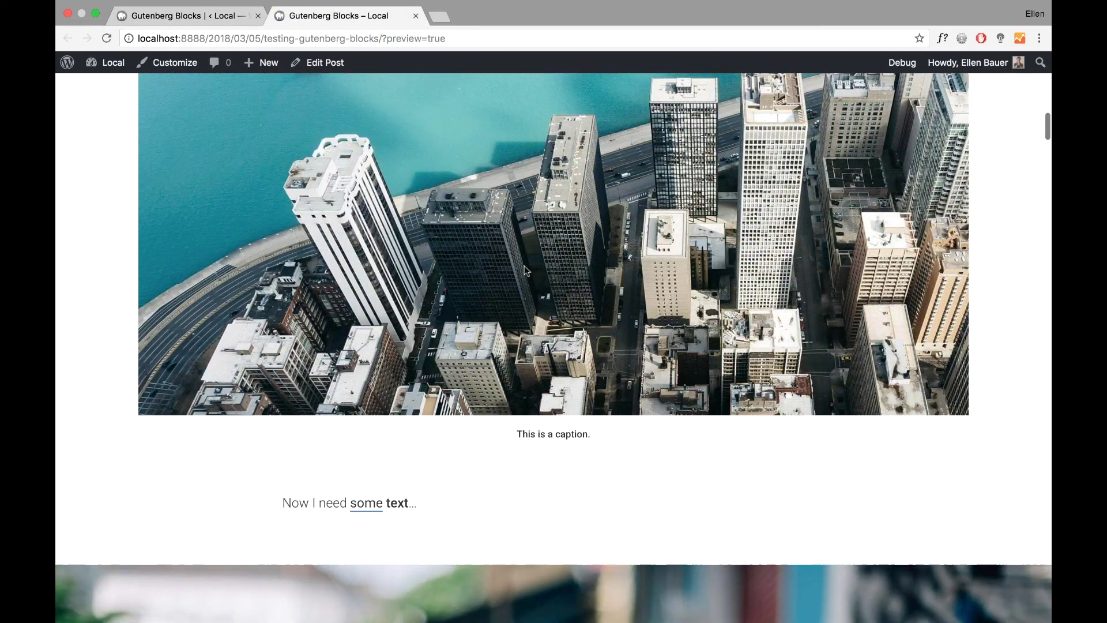
{"action": "scroll", "coordinate": [223, 246], "scroll_direction": "down", "scroll_amount": 9}
{"action": "scroll", "coordinate": [398, 247], "scroll_direction": "up", "scroll_amount": 5}
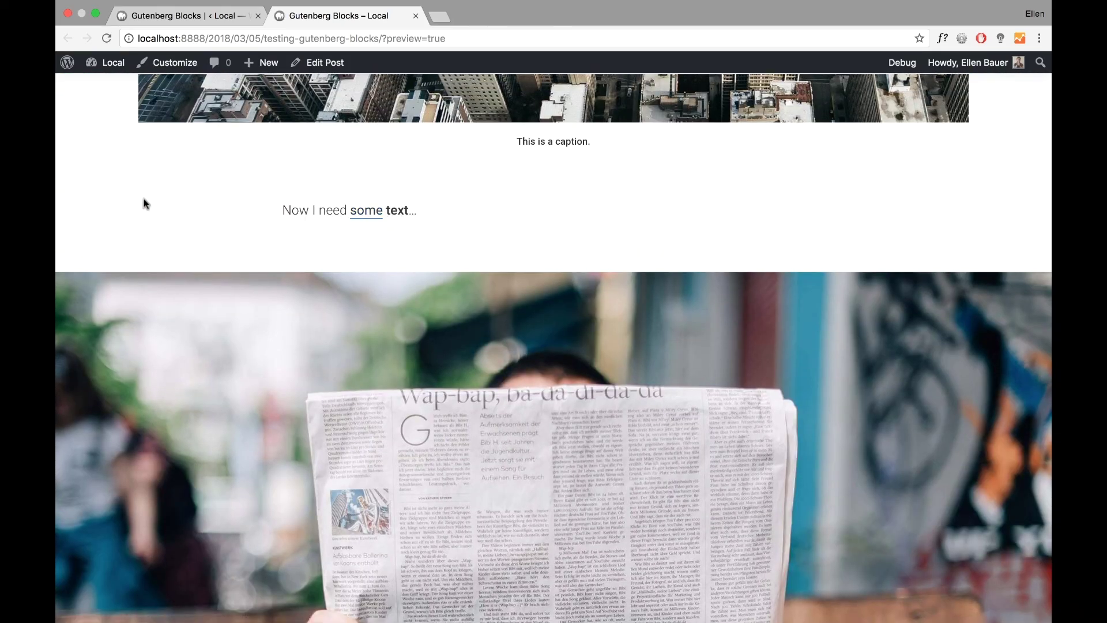
{"action": "scroll", "coordinate": [156, 199], "scroll_direction": "down", "scroll_amount": 7}
{"action": "scroll", "coordinate": [156, 379], "scroll_direction": "down", "scroll_amount": 15}
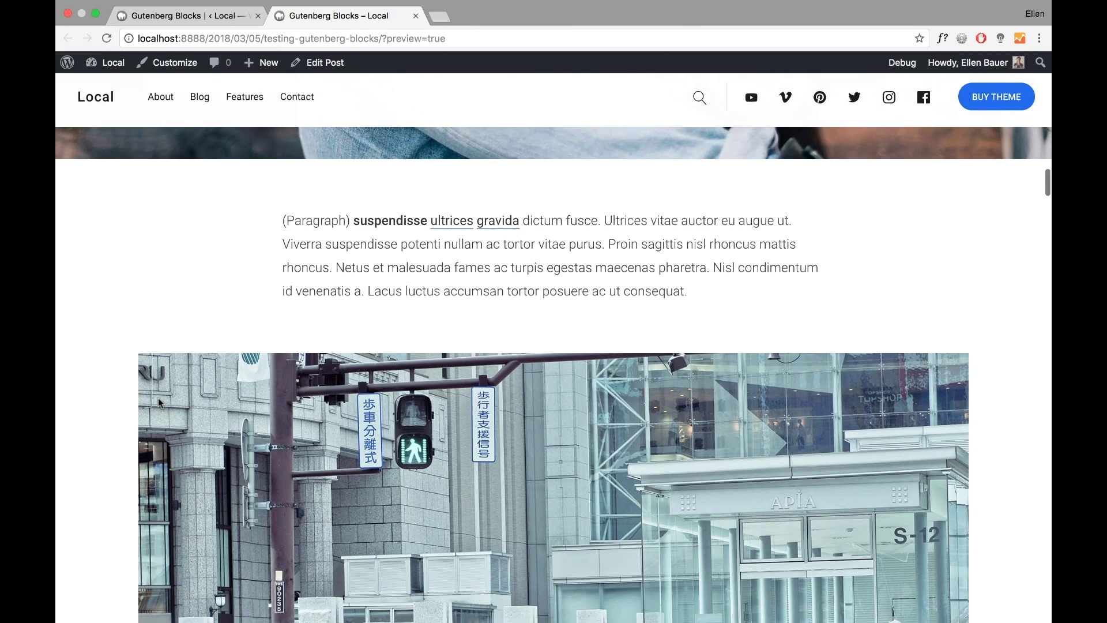
{"action": "scroll", "coordinate": [185, 386], "scroll_direction": "down", "scroll_amount": 14}
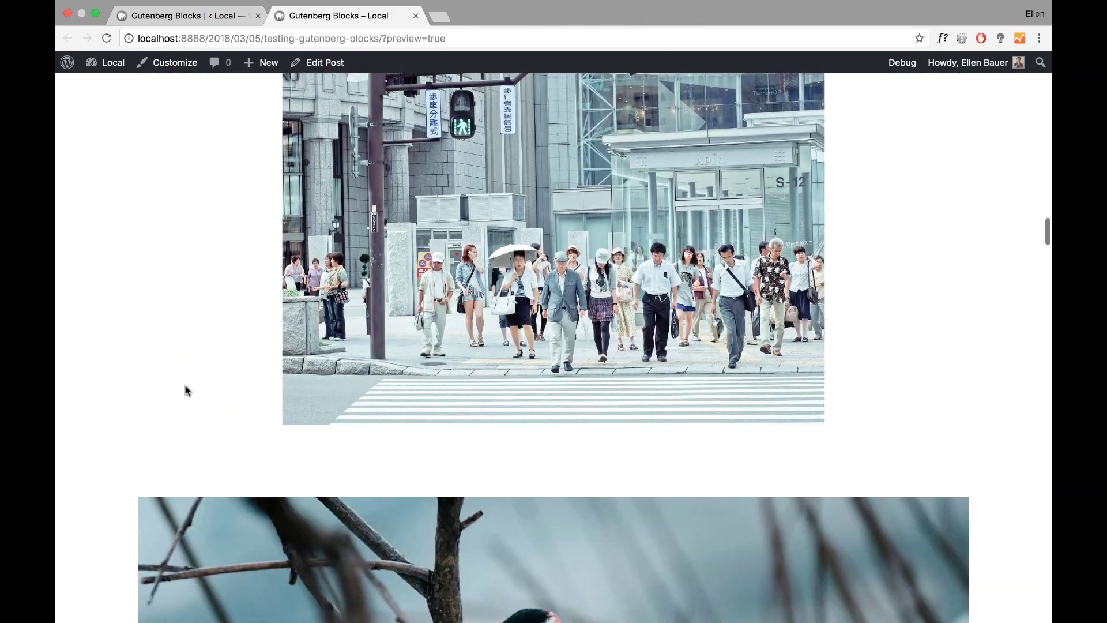
{"action": "scroll", "coordinate": [185, 390], "scroll_direction": "down", "scroll_amount": 10}
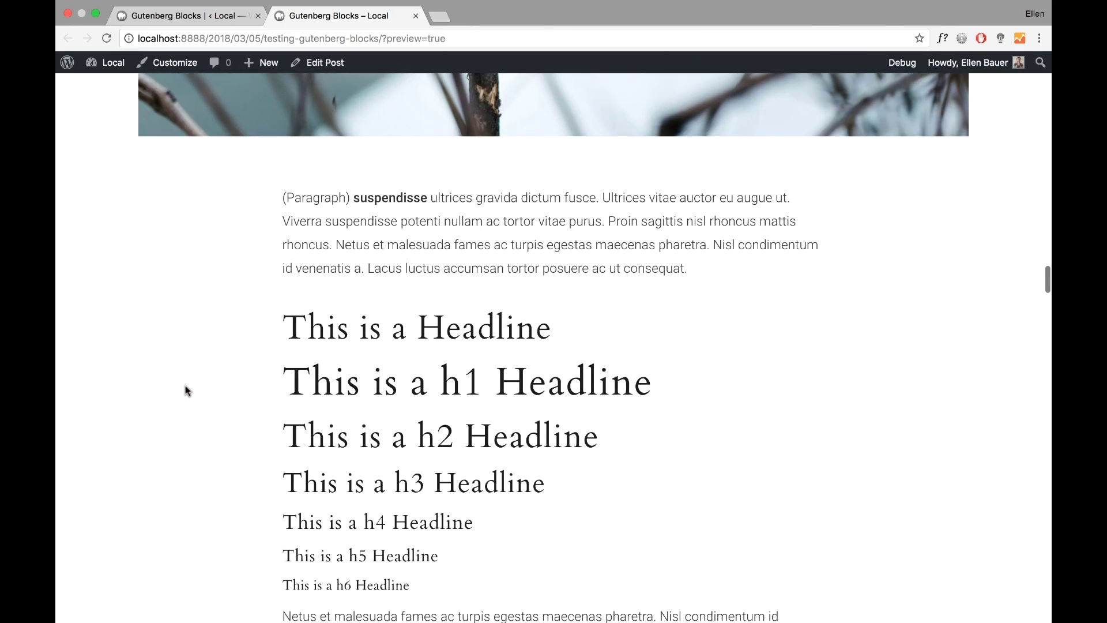
{"action": "scroll", "coordinate": [366, 265], "scroll_direction": "down", "scroll_amount": 5}
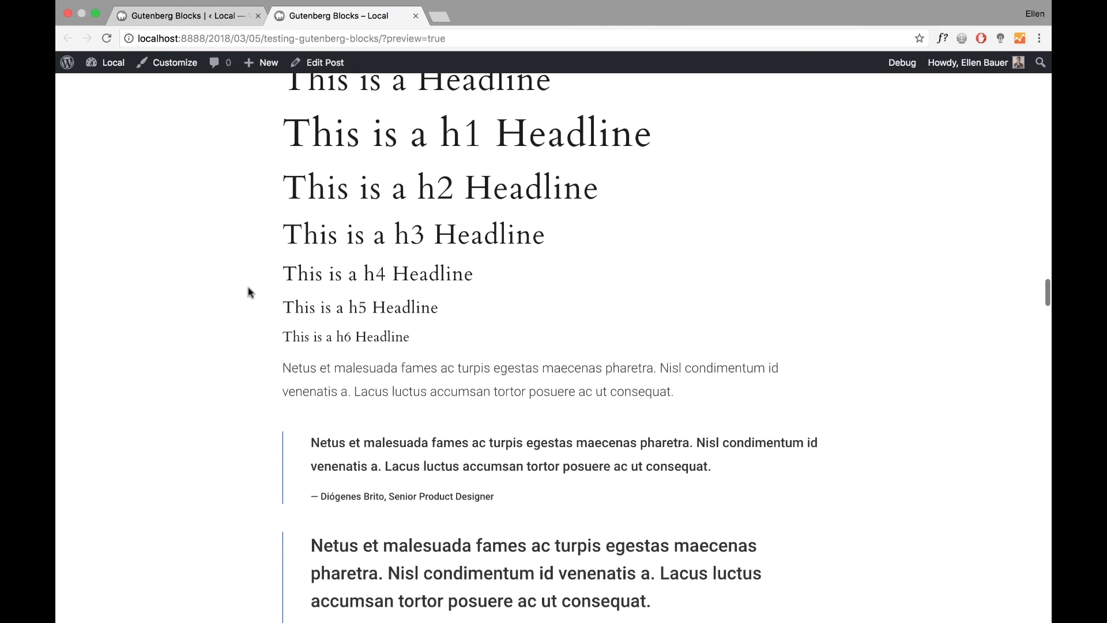
{"action": "scroll", "coordinate": [265, 316], "scroll_direction": "down", "scroll_amount": 4}
{"action": "scroll", "coordinate": [265, 317], "scroll_direction": "up", "scroll_amount": 20}
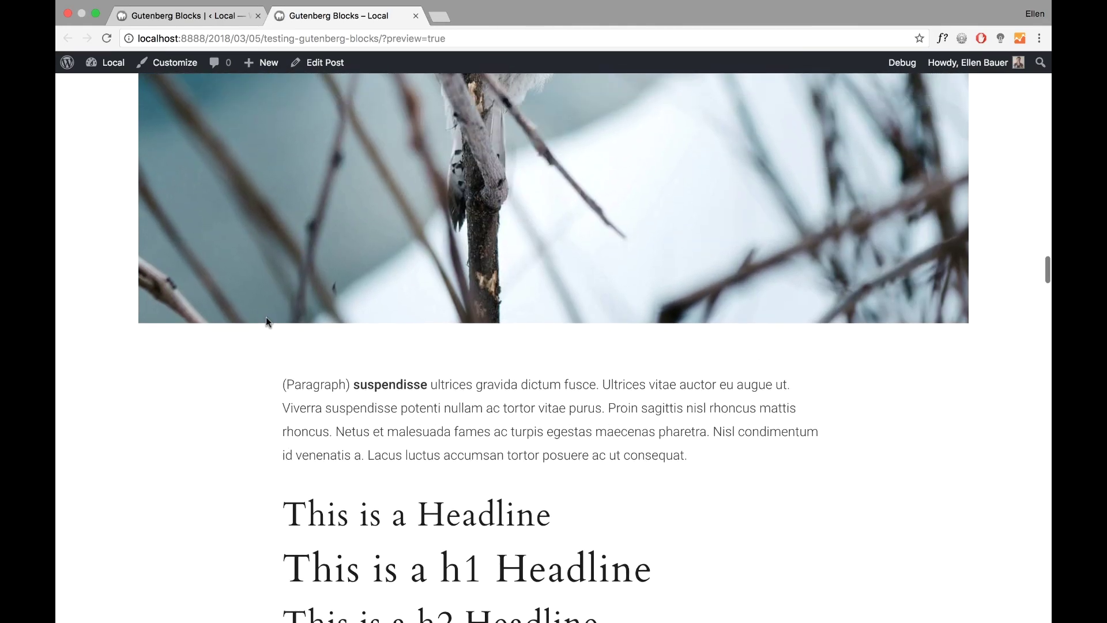
{"action": "scroll", "coordinate": [265, 321], "scroll_direction": "down", "scroll_amount": 20}
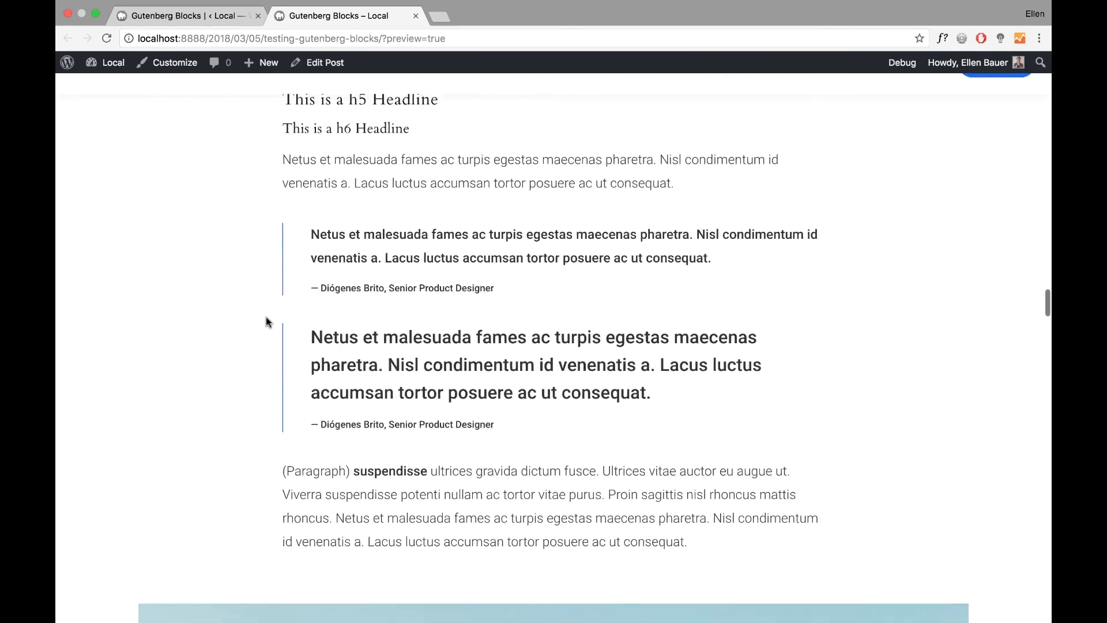
{"action": "scroll", "coordinate": [204, 314], "scroll_direction": "down", "scroll_amount": 20}
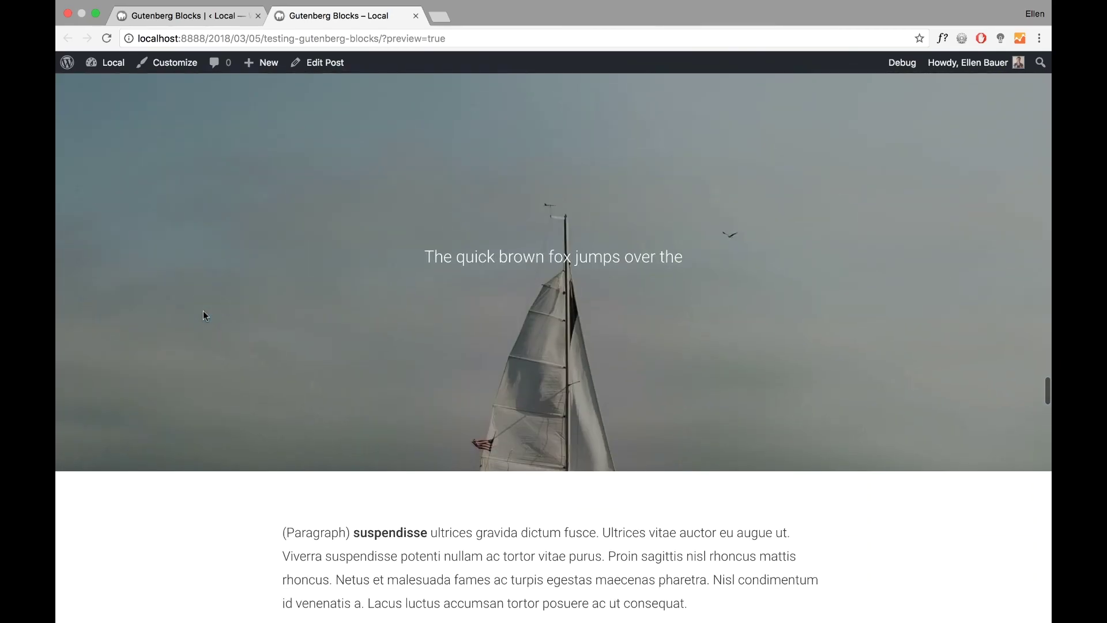
{"action": "scroll", "coordinate": [203, 310], "scroll_direction": "up", "scroll_amount": 5}
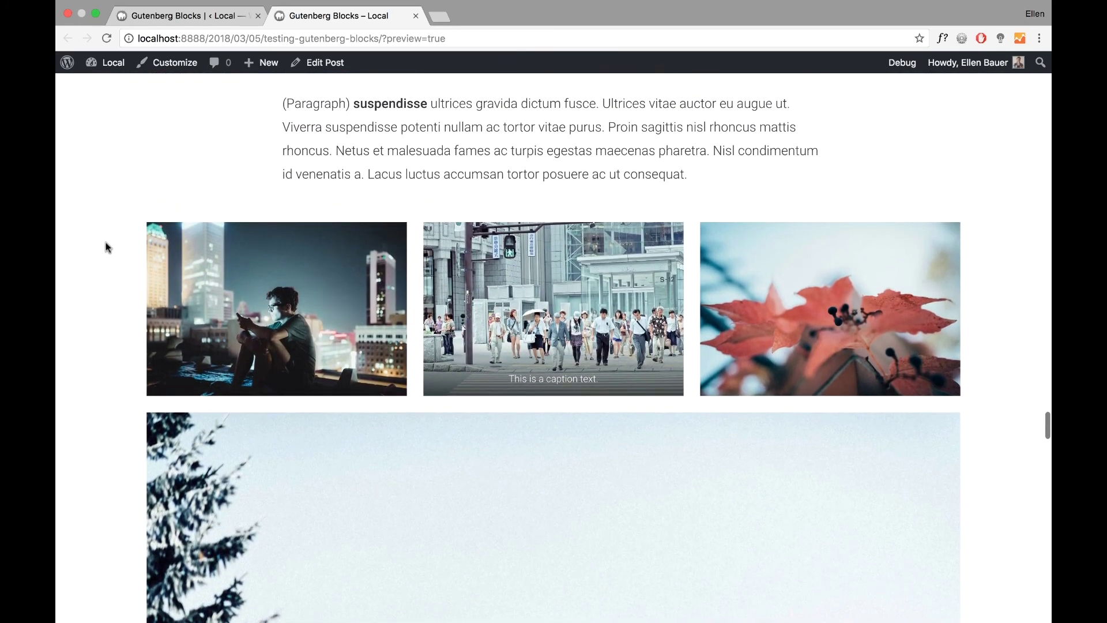
{"action": "scroll", "coordinate": [435, 296], "scroll_direction": "down", "scroll_amount": 3}
{"action": "scroll", "coordinate": [436, 295], "scroll_direction": "down", "scroll_amount": 7}
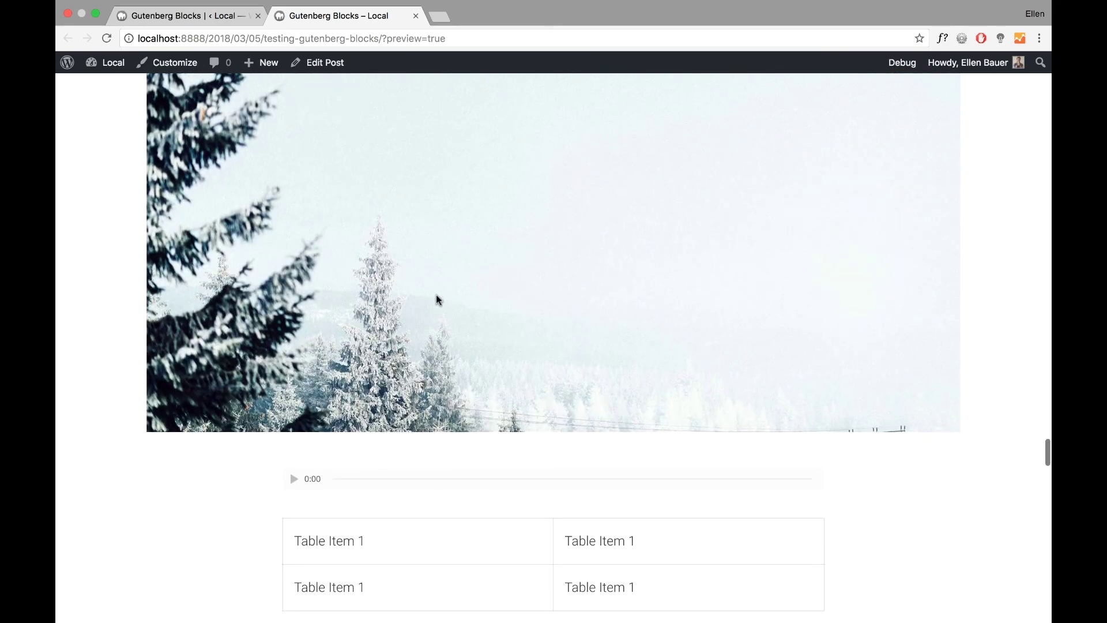
{"action": "scroll", "coordinate": [436, 295], "scroll_direction": "up", "scroll_amount": 8}
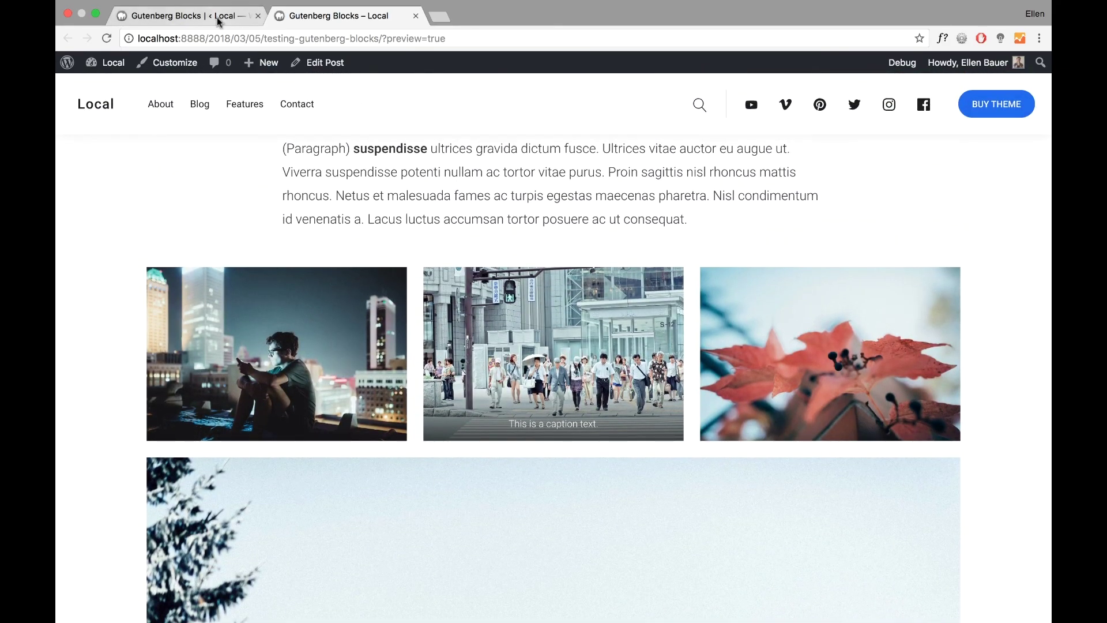
Return to the post editor, leave the gallery, and select the code block containing the .wp-block-verse snippet
{"action": "left_click", "coordinate": [184, 16]}
{"action": "left_click", "coordinate": [154, 235]}
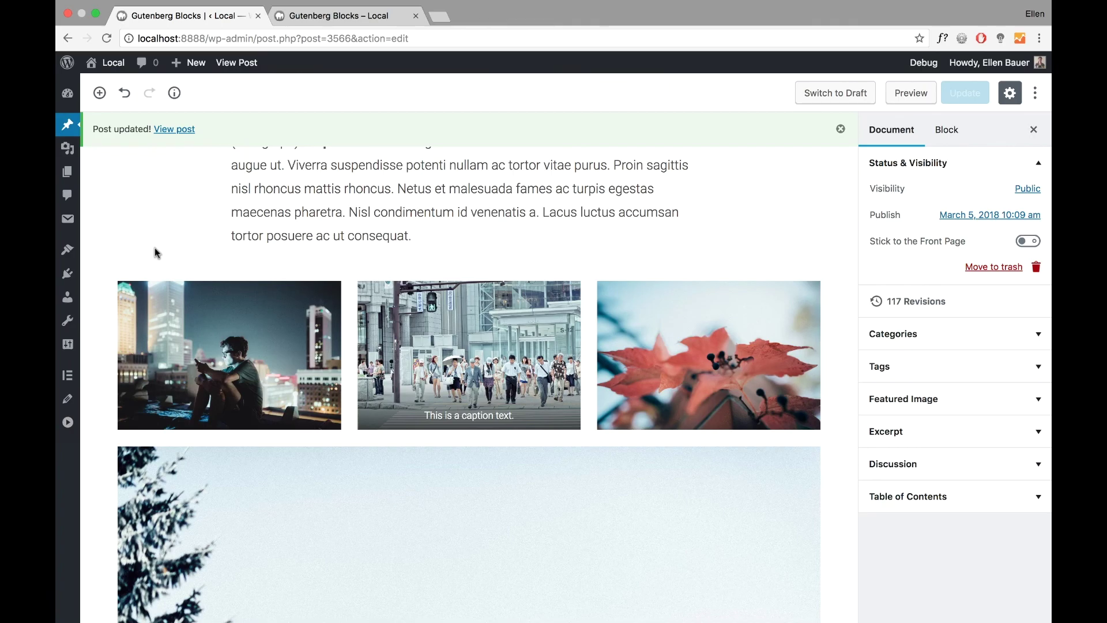
{"action": "scroll", "coordinate": [701, 346], "scroll_direction": "down", "scroll_amount": 8}
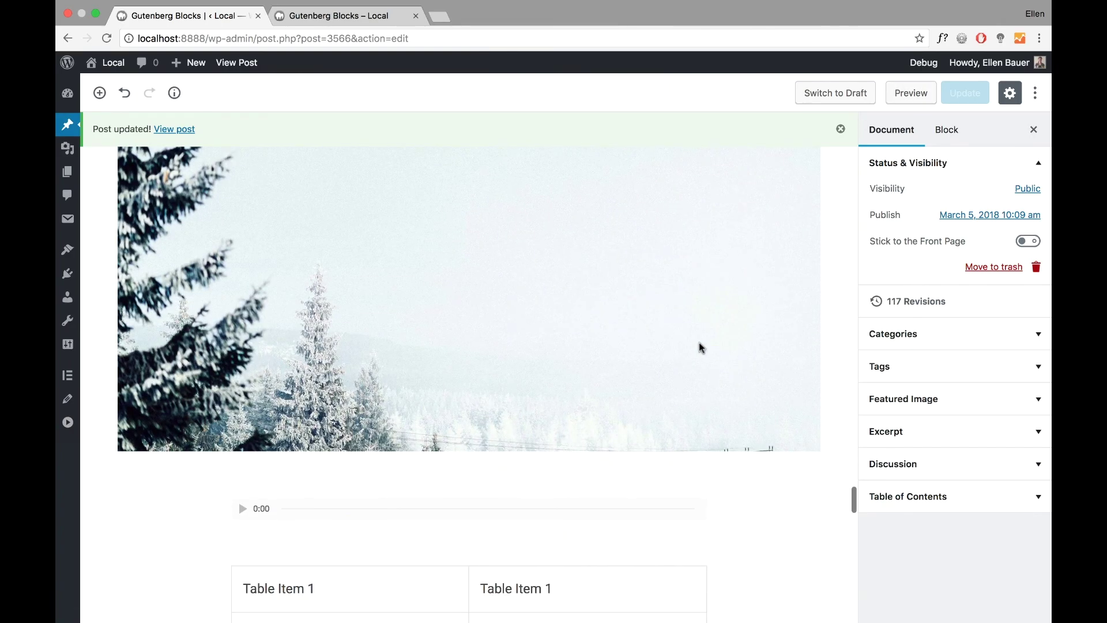
{"action": "scroll", "coordinate": [701, 347], "scroll_direction": "down", "scroll_amount": 3}
{"action": "scroll", "coordinate": [188, 427], "scroll_direction": "down", "scroll_amount": 10}
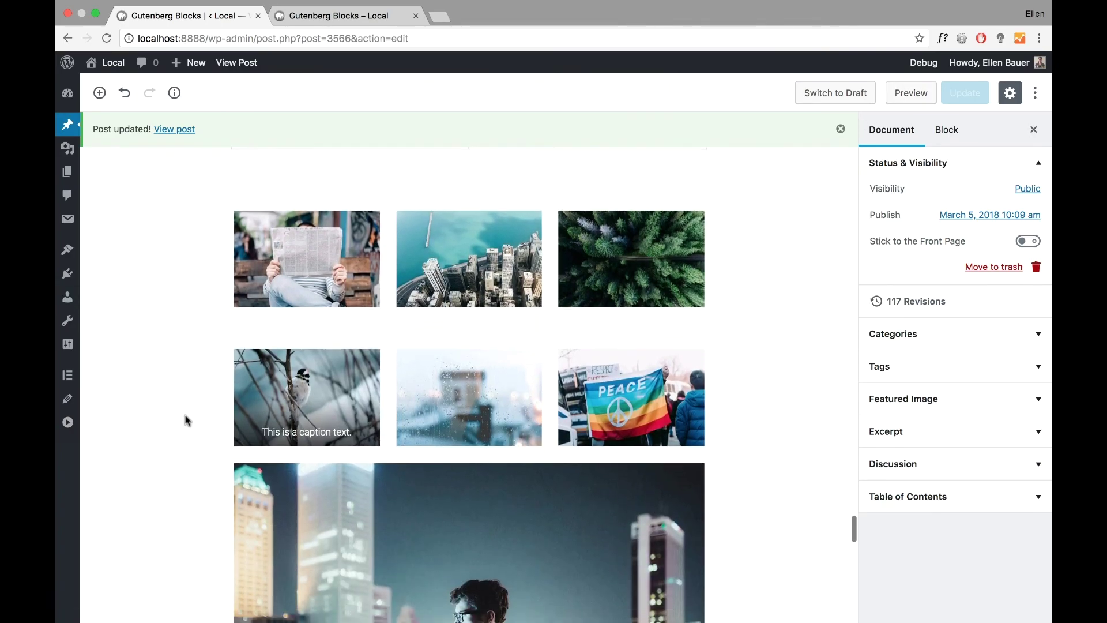
{"action": "scroll", "coordinate": [185, 420], "scroll_direction": "down", "scroll_amount": 1}
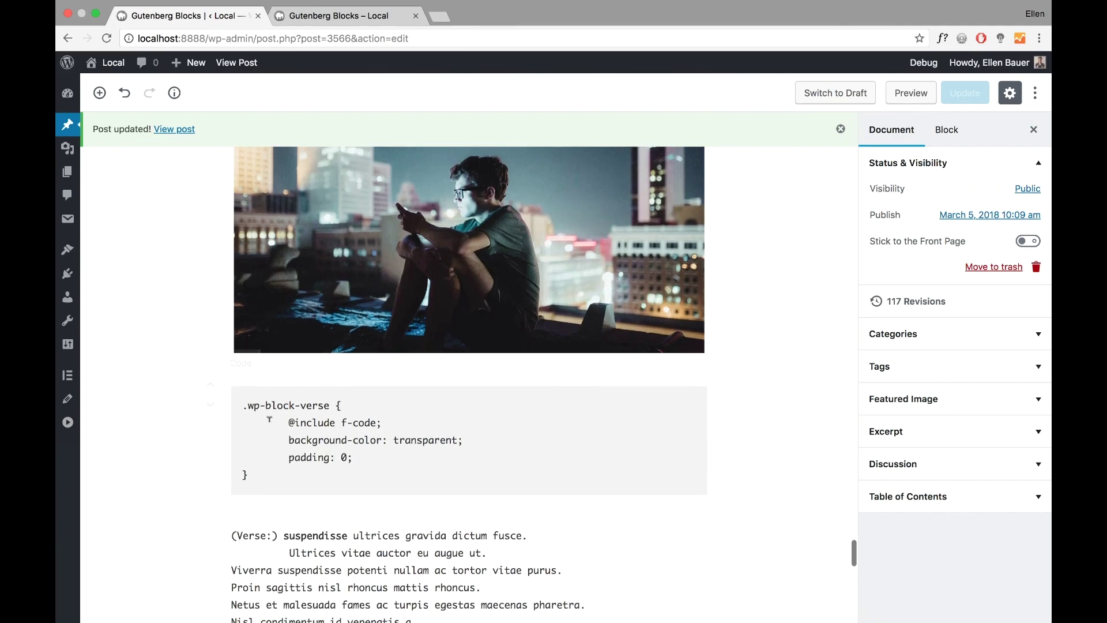
{"action": "left_click", "coordinate": [325, 390]}
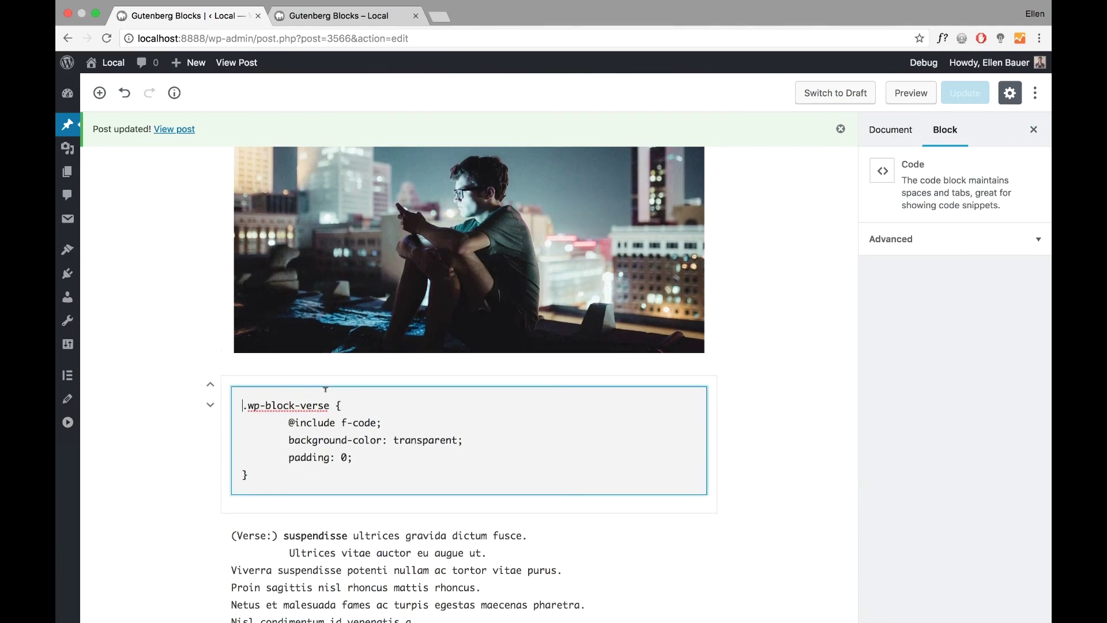
Copy the whole .wp-block-verse snippet and add an empty paragraph block directly below its code block
{"action": "left_click_drag", "start_coordinate": [273, 473], "coordinate": [241, 405]}
{"action": "key", "text": "ctrl+c"}
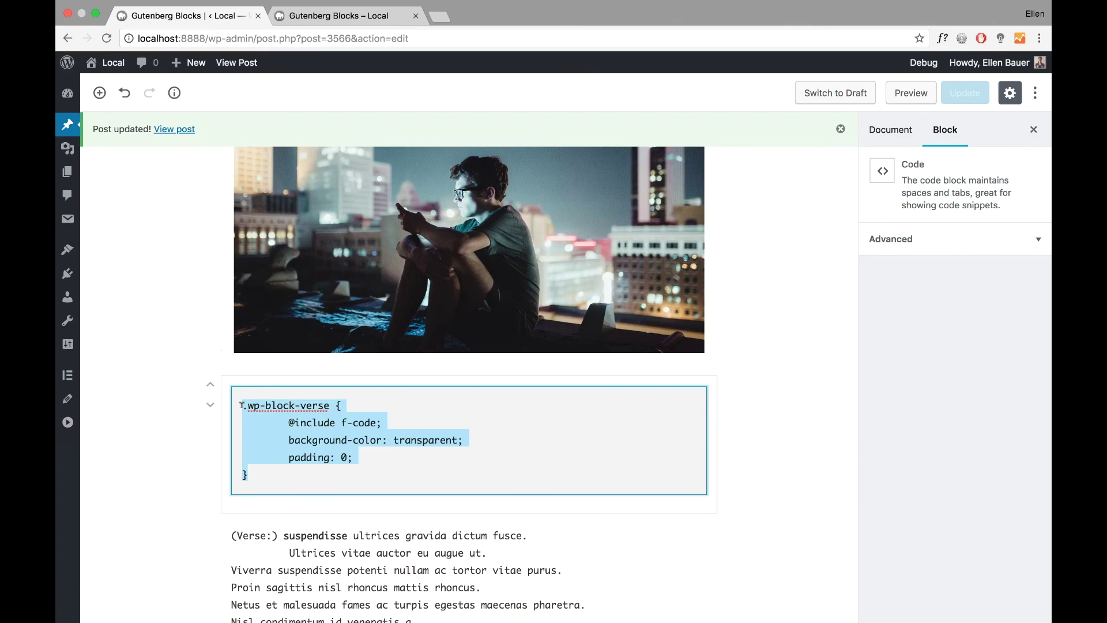
{"action": "left_click", "coordinate": [277, 513]}
{"action": "left_click", "coordinate": [750, 453]}
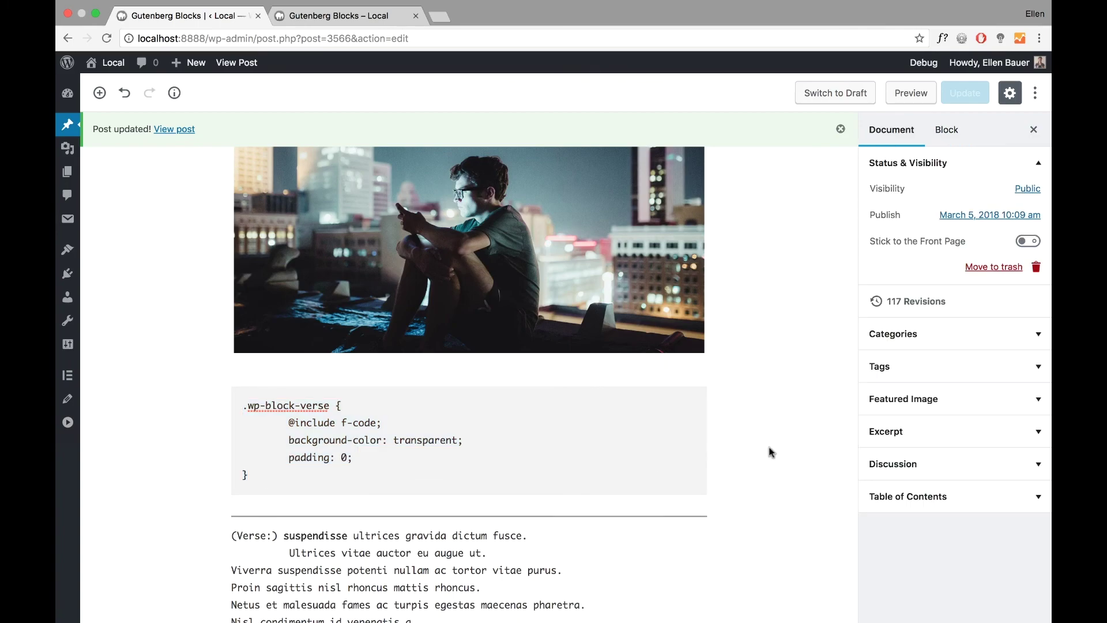
{"action": "left_click", "coordinate": [449, 519]}
{"action": "scroll", "coordinate": [404, 525], "scroll_direction": "down", "scroll_amount": 2}
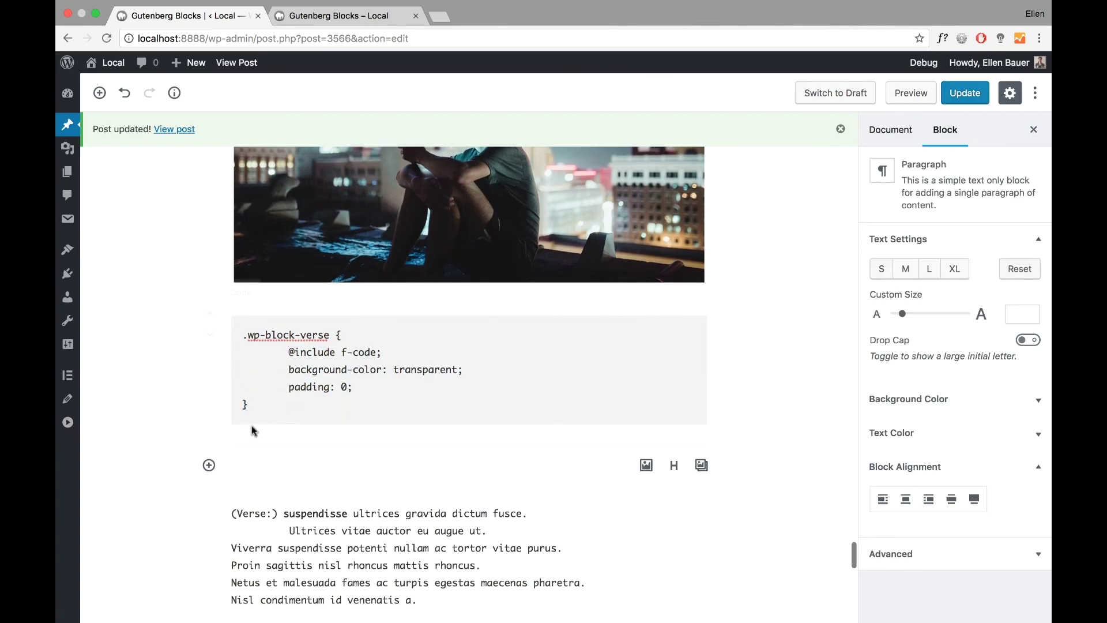
Insert a Code block in the empty spot above the verse block and paste the copied snippet into it
{"action": "left_click", "coordinate": [209, 464]}
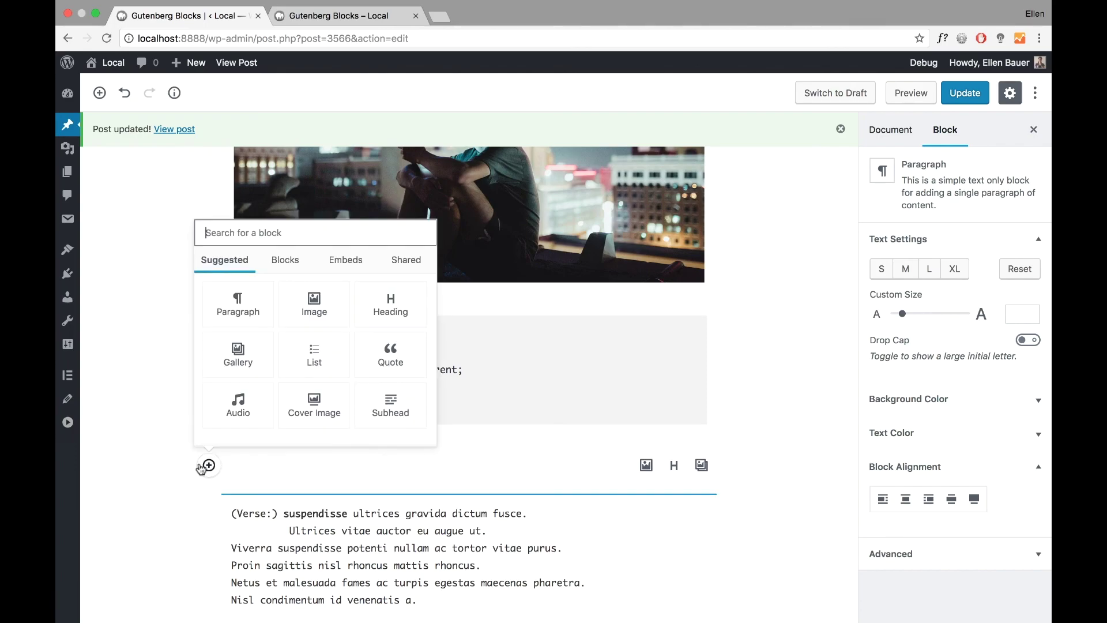
{"action": "left_click", "coordinate": [282, 260]}
{"action": "scroll", "coordinate": [271, 340], "scroll_direction": "down", "scroll_amount": 5}
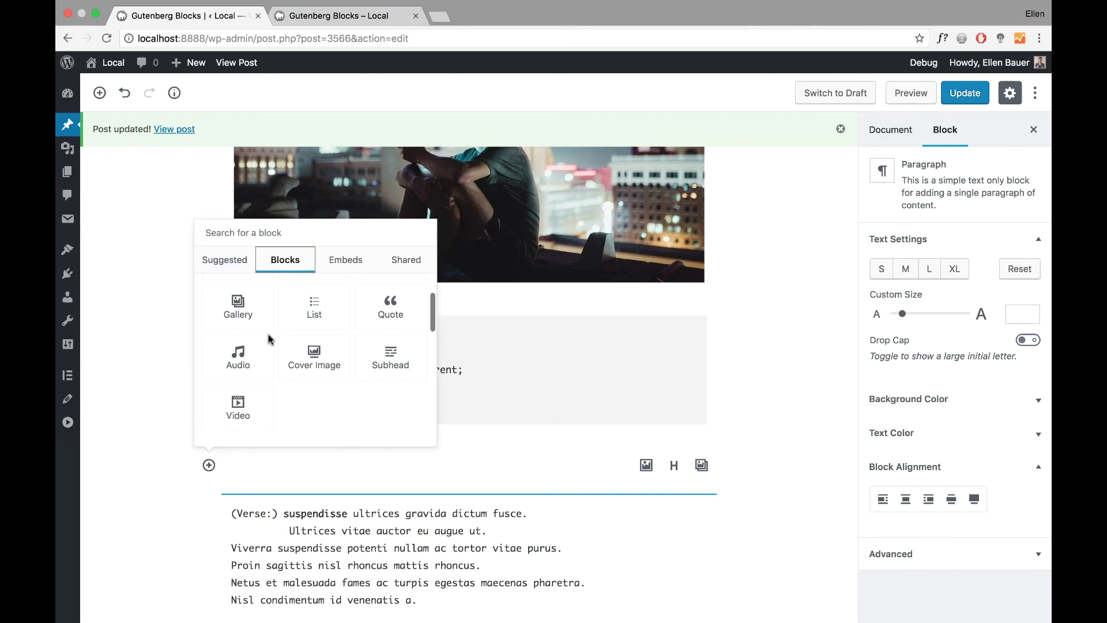
{"action": "left_click", "coordinate": [238, 360]}
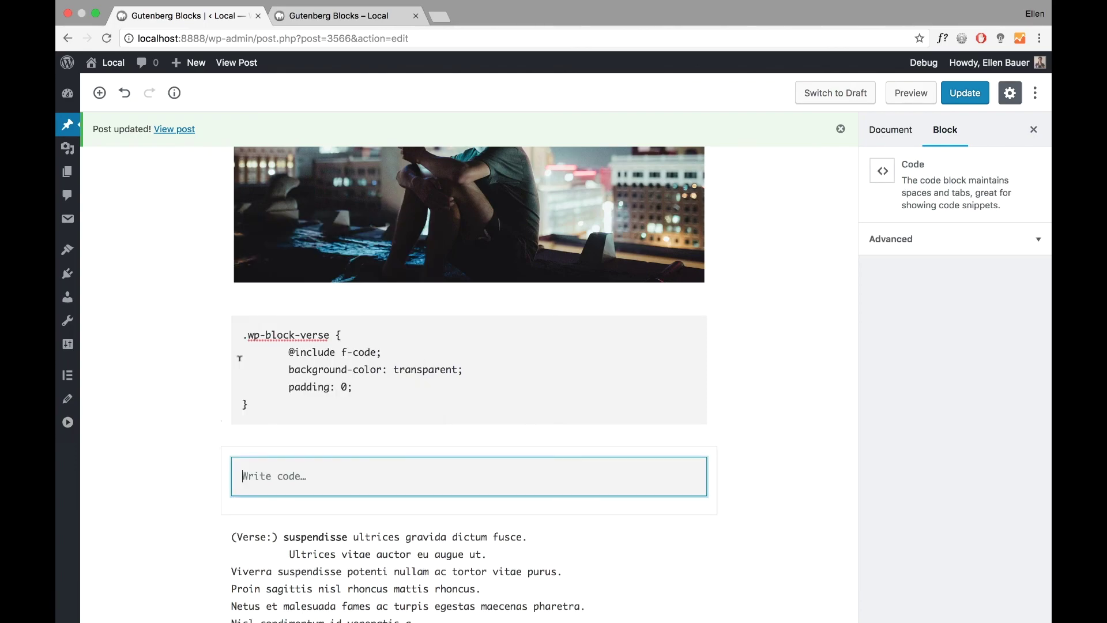
{"action": "scroll", "coordinate": [319, 476], "scroll_direction": "down", "scroll_amount": 3}
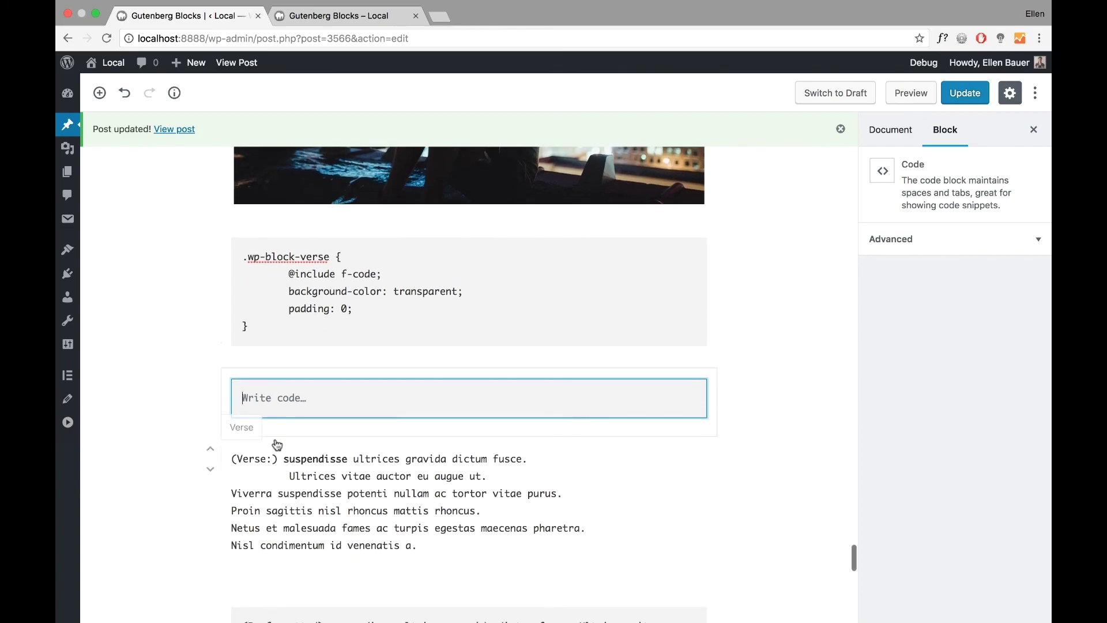
{"action": "key", "text": "ctrl+v"}
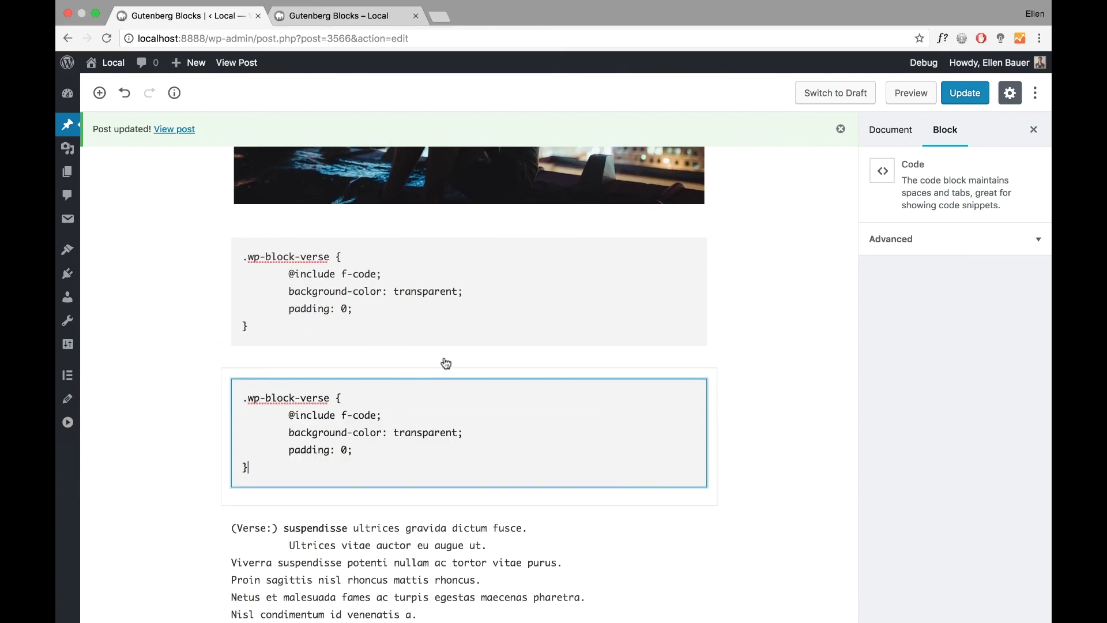
{"action": "left_click", "coordinate": [779, 392]}
Select the new code block to check its block settings, and leave it to view the verse and preformatted blocks below
{"action": "scroll", "coordinate": [629, 422], "scroll_direction": "down", "scroll_amount": 2}
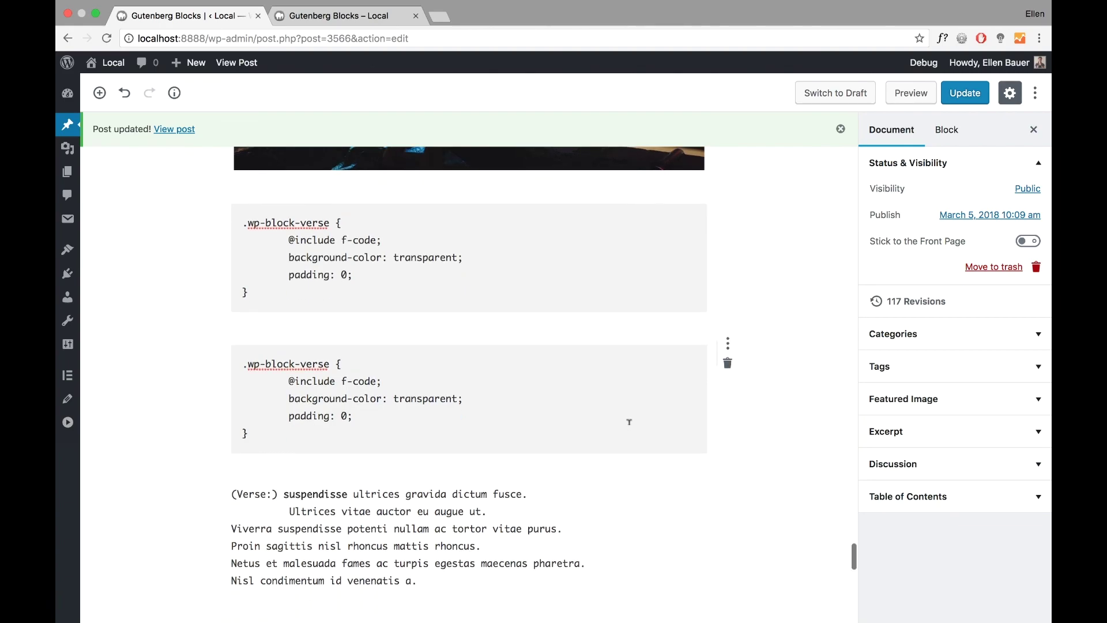
{"action": "left_click", "coordinate": [534, 350]}
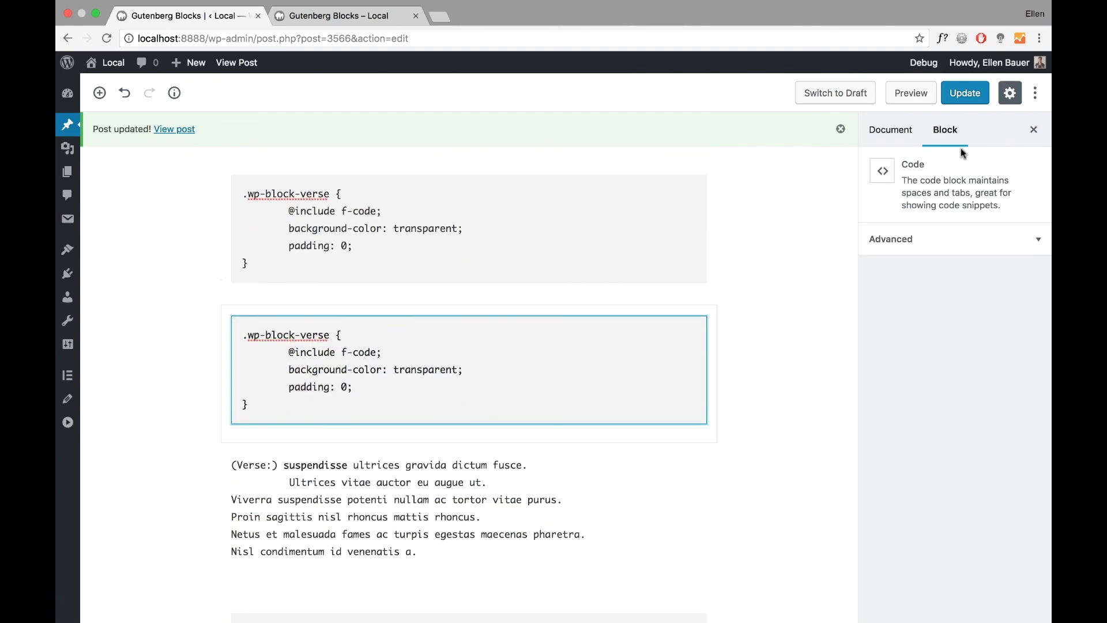
{"action": "left_click", "coordinate": [944, 130]}
{"action": "mouse_move", "coordinate": [733, 355]}
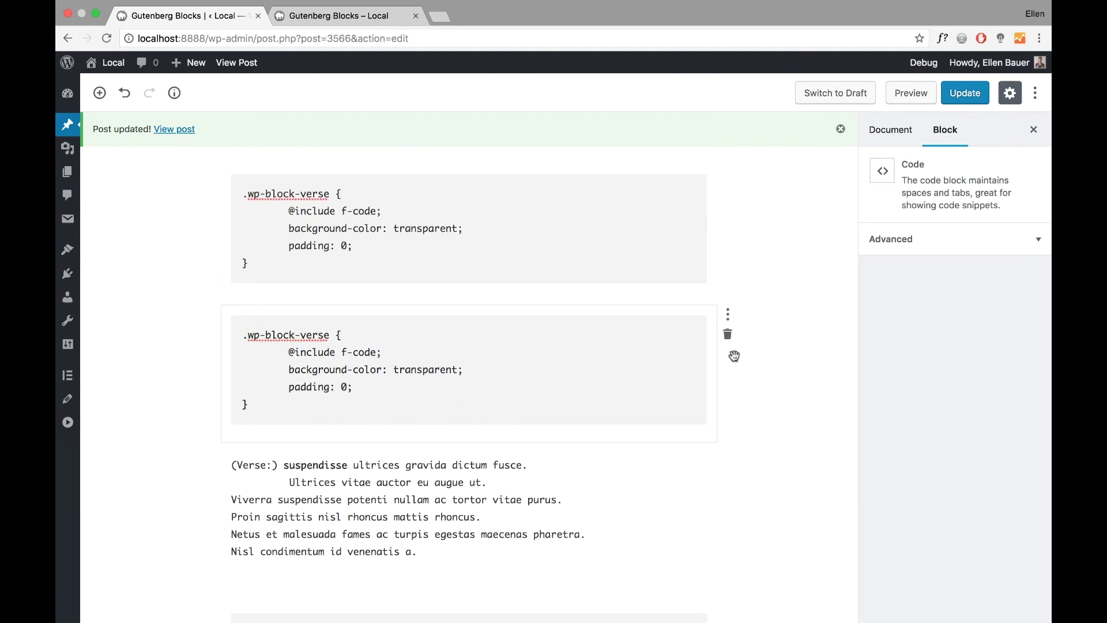
{"action": "left_click", "coordinate": [774, 374]}
{"action": "scroll", "coordinate": [320, 307], "scroll_direction": "down", "scroll_amount": 2}
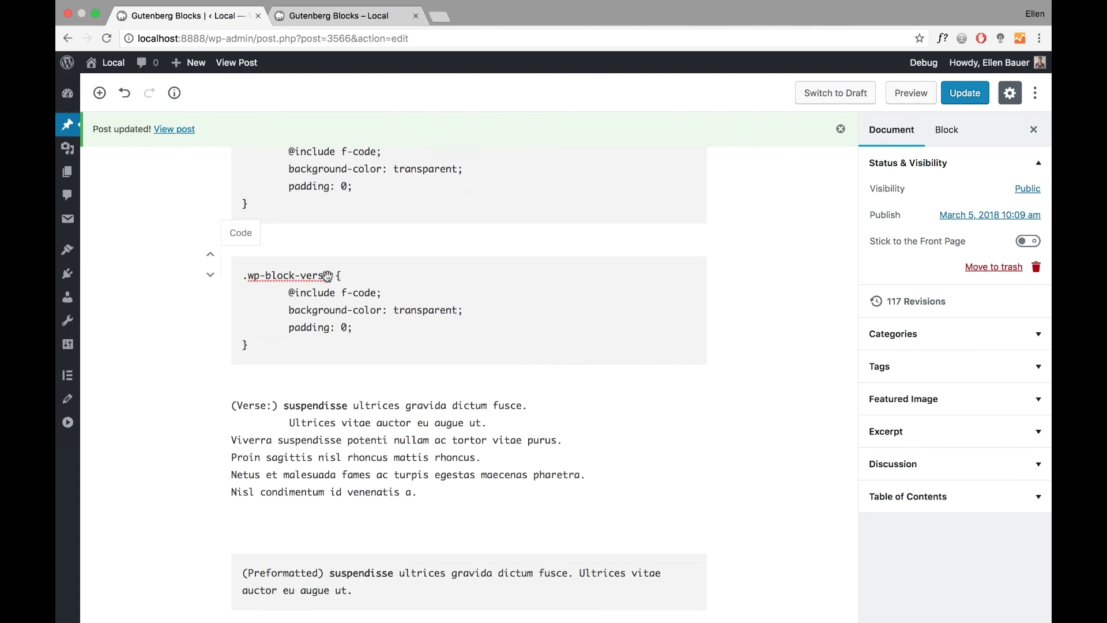
Show the post preview, examine the code, verse and preformatted blocks, and return to the editor at the preformatted block
{"action": "left_click", "coordinate": [911, 93]}
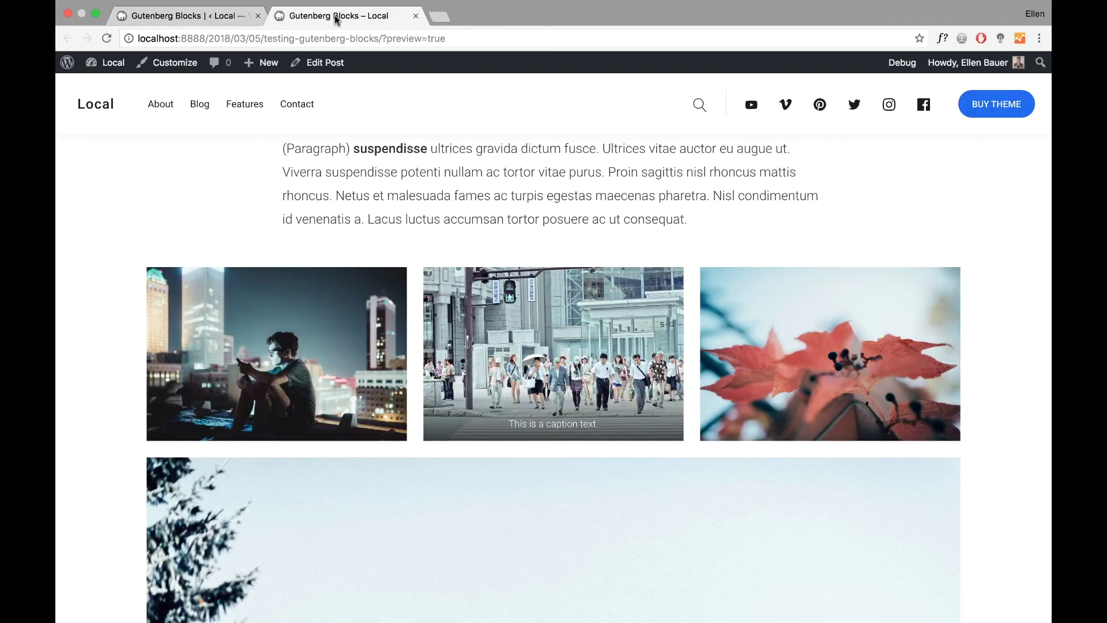
{"action": "scroll", "coordinate": [207, 328], "scroll_direction": "down", "scroll_amount": 10}
{"action": "scroll", "coordinate": [208, 328], "scroll_direction": "down", "scroll_amount": 15}
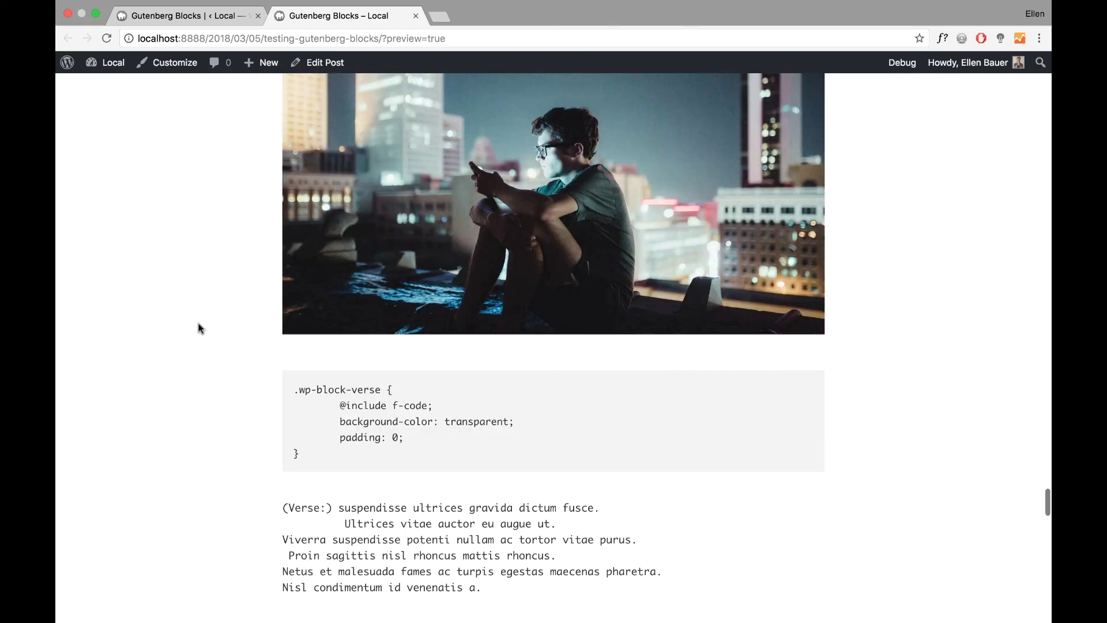
{"action": "scroll", "coordinate": [207, 325], "scroll_direction": "up", "scroll_amount": 3}
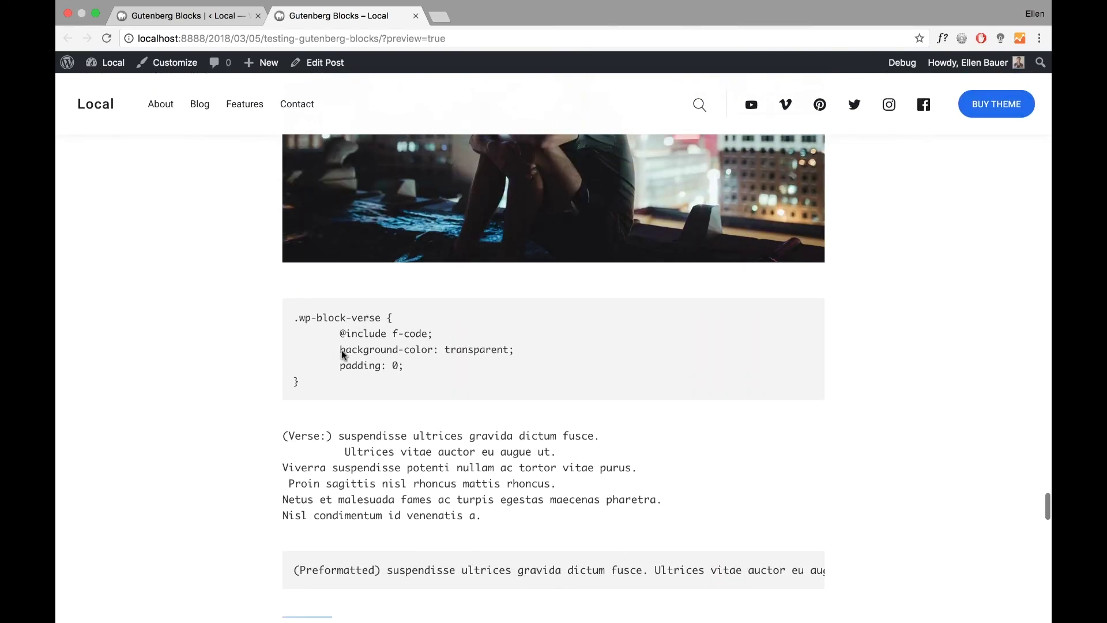
{"action": "scroll", "coordinate": [133, 369], "scroll_direction": "down", "scroll_amount": 10}
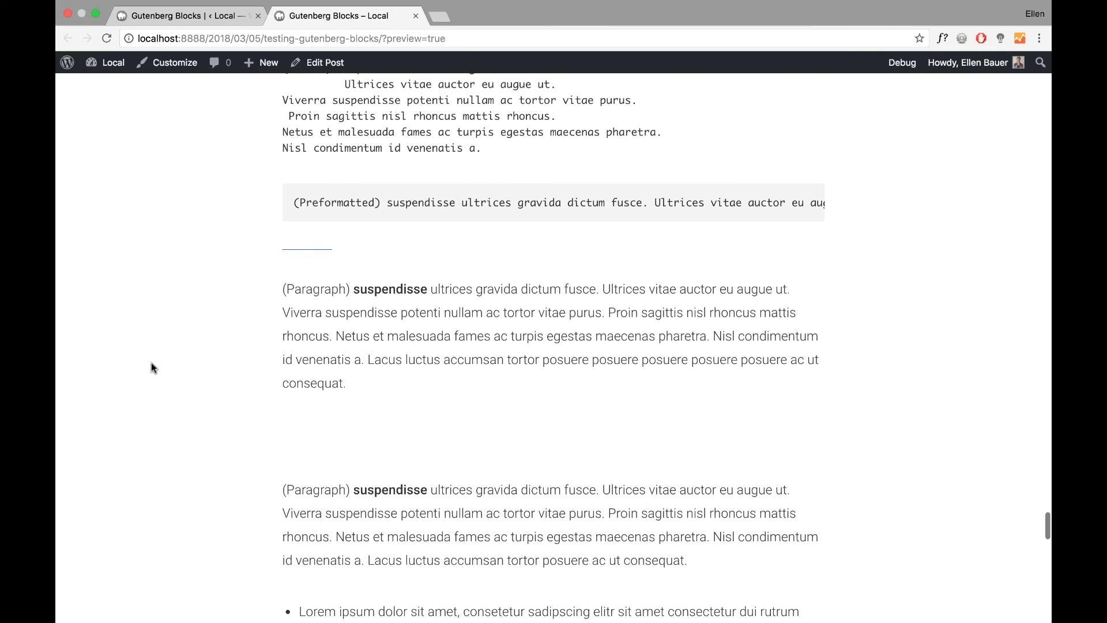
{"action": "left_click", "coordinate": [194, 18]}
{"action": "scroll", "coordinate": [264, 457], "scroll_direction": "down", "scroll_amount": 3}
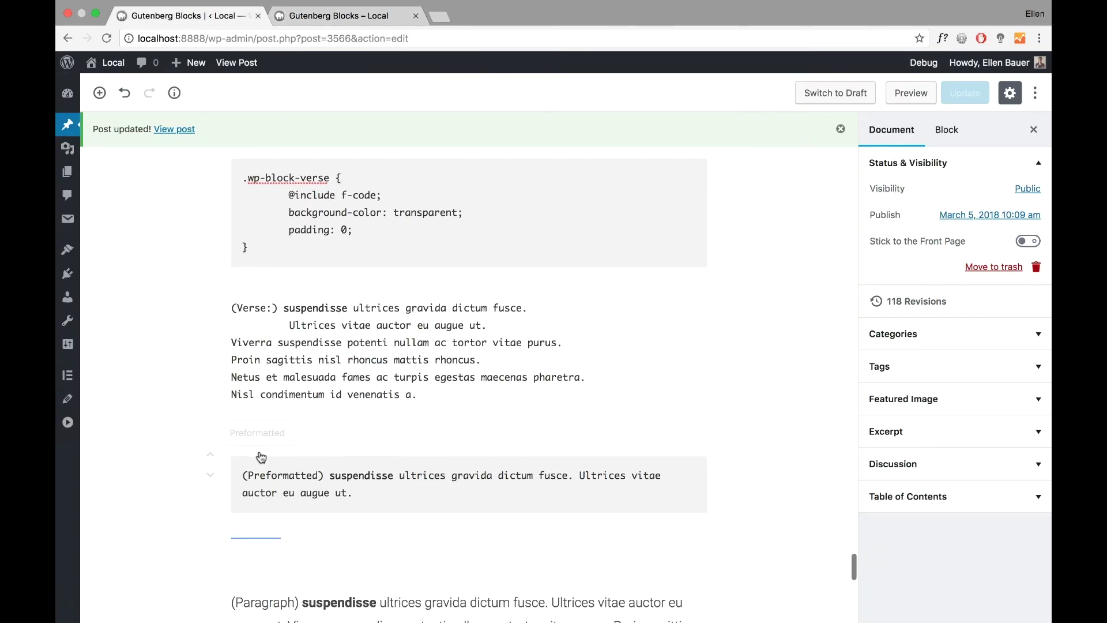
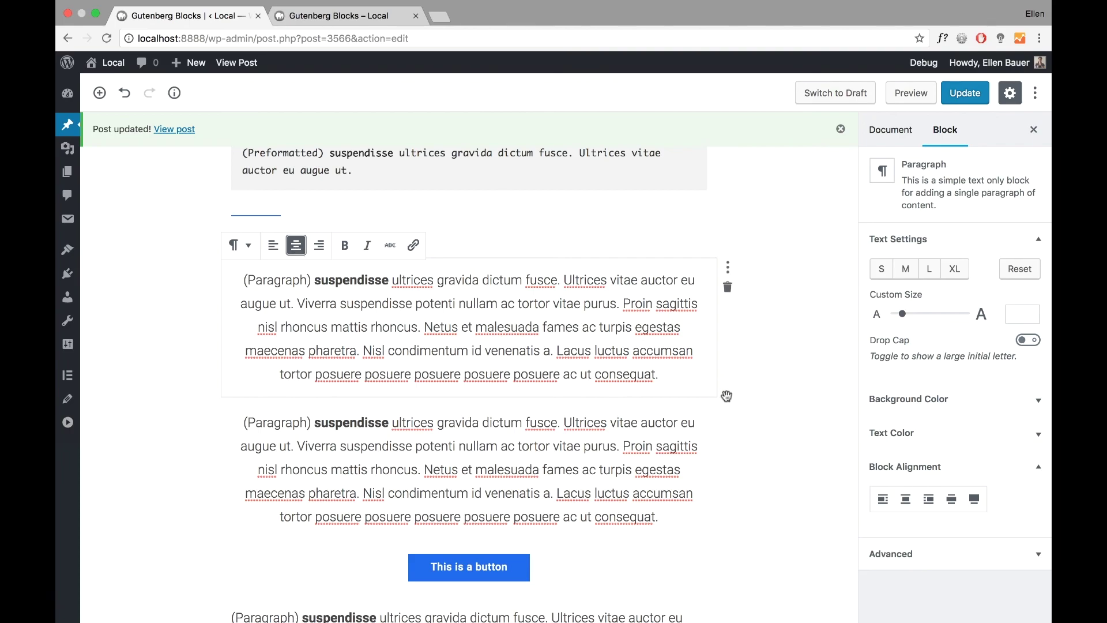
Insert a Separator block between the two centered paragraphs above the "This is a button" block
{"action": "left_click", "coordinate": [670, 373]}
{"action": "key", "text": "Return"}
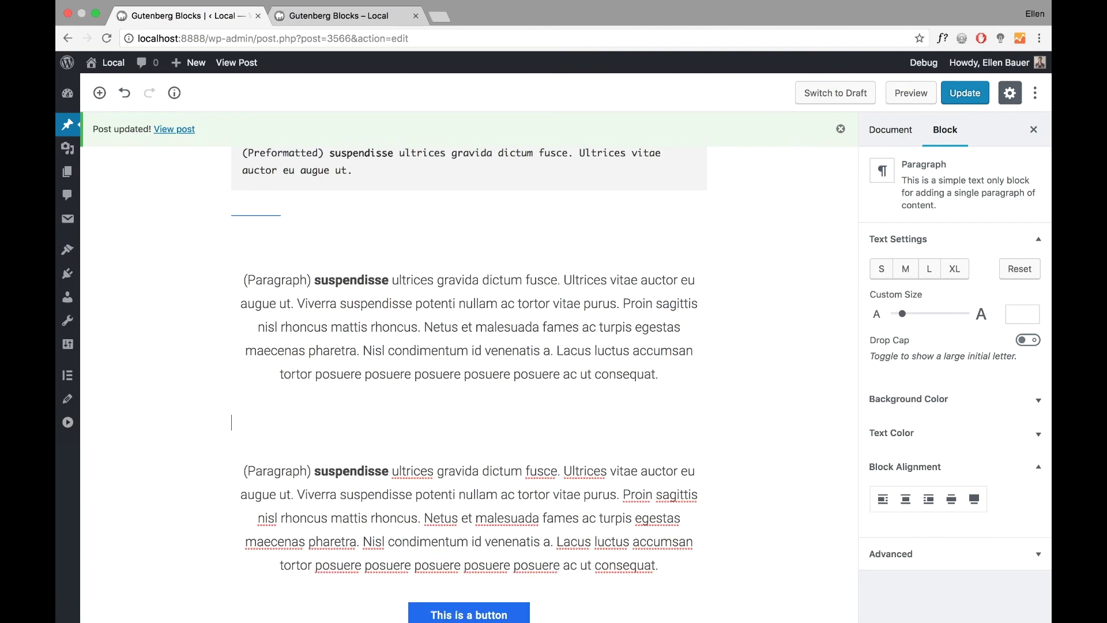
{"action": "left_click", "coordinate": [208, 419]}
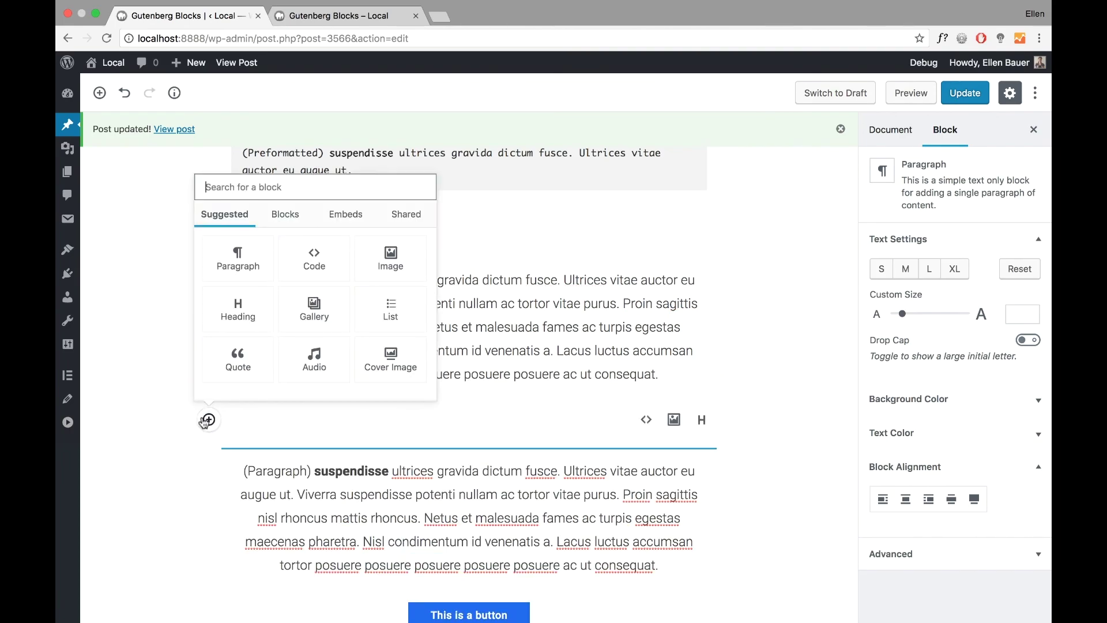
{"action": "left_click", "coordinate": [280, 218]}
{"action": "scroll", "coordinate": [300, 353], "scroll_direction": "down", "scroll_amount": 5}
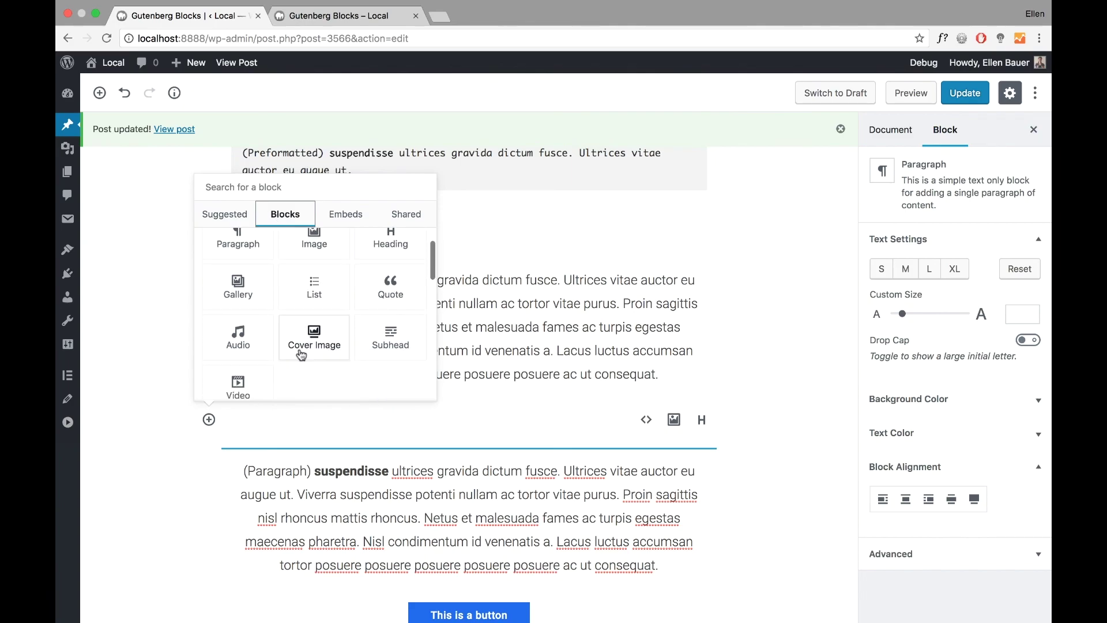
{"action": "scroll", "coordinate": [263, 363], "scroll_direction": "down", "scroll_amount": 5}
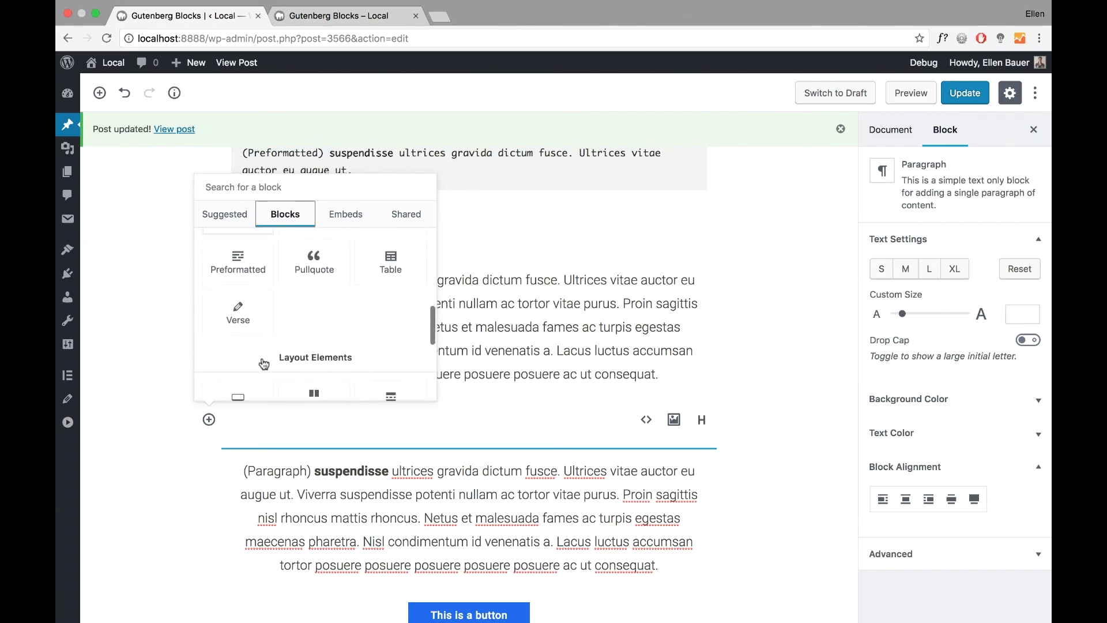
{"action": "scroll", "coordinate": [242, 329], "scroll_direction": "down", "scroll_amount": 3}
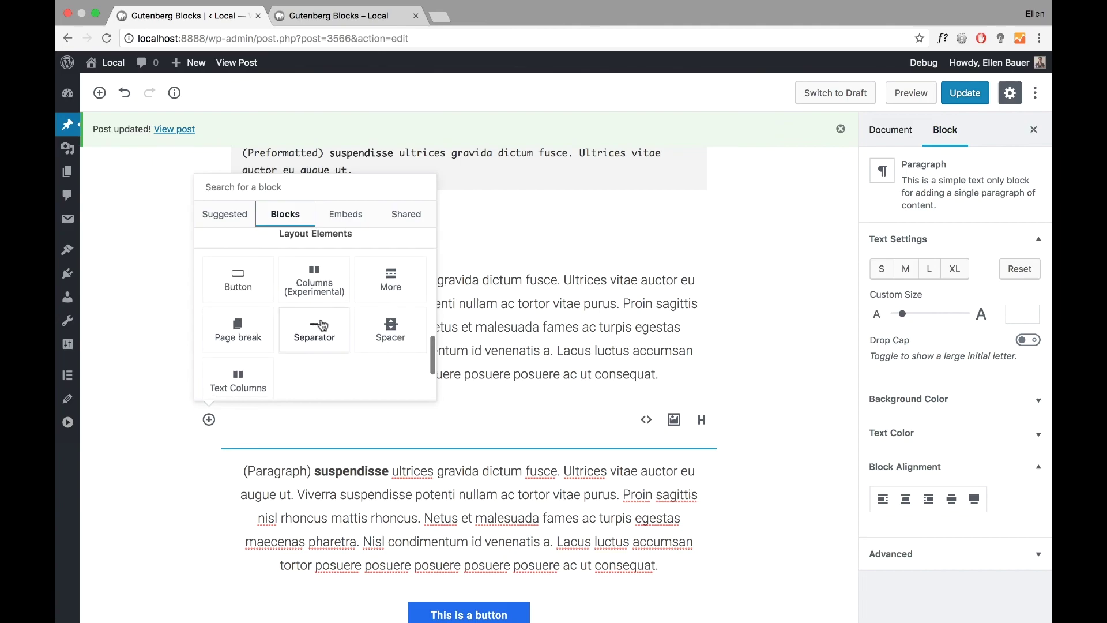
{"action": "scroll", "coordinate": [375, 372], "scroll_direction": "down", "scroll_amount": 2}
{"action": "scroll", "coordinate": [380, 372], "scroll_direction": "down", "scroll_amount": 3}
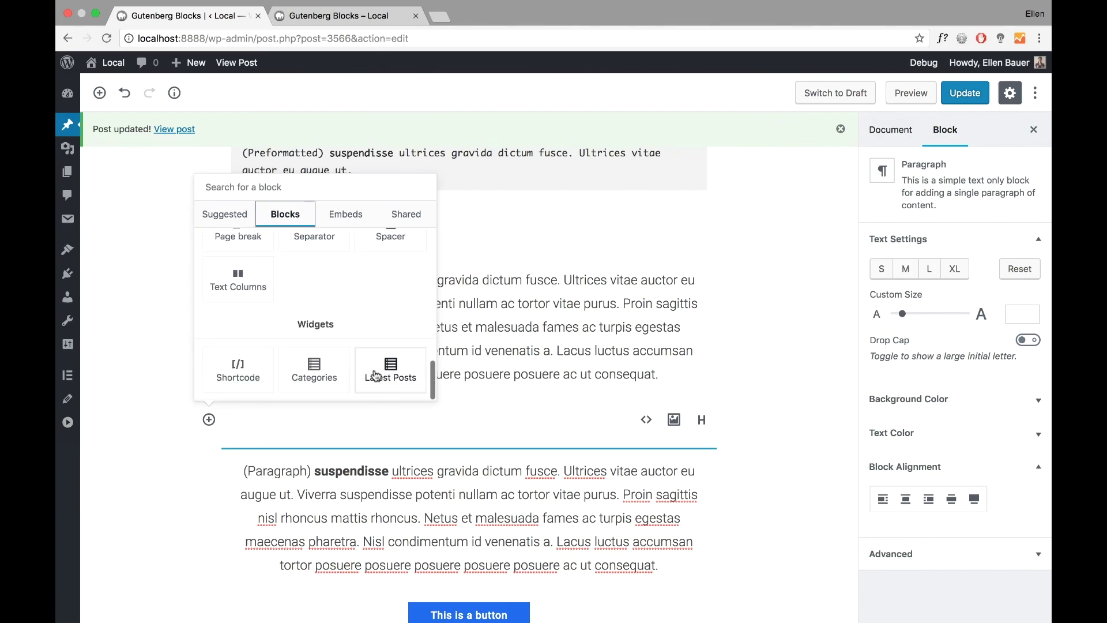
{"action": "scroll", "coordinate": [317, 309], "scroll_direction": "up", "scroll_amount": 4}
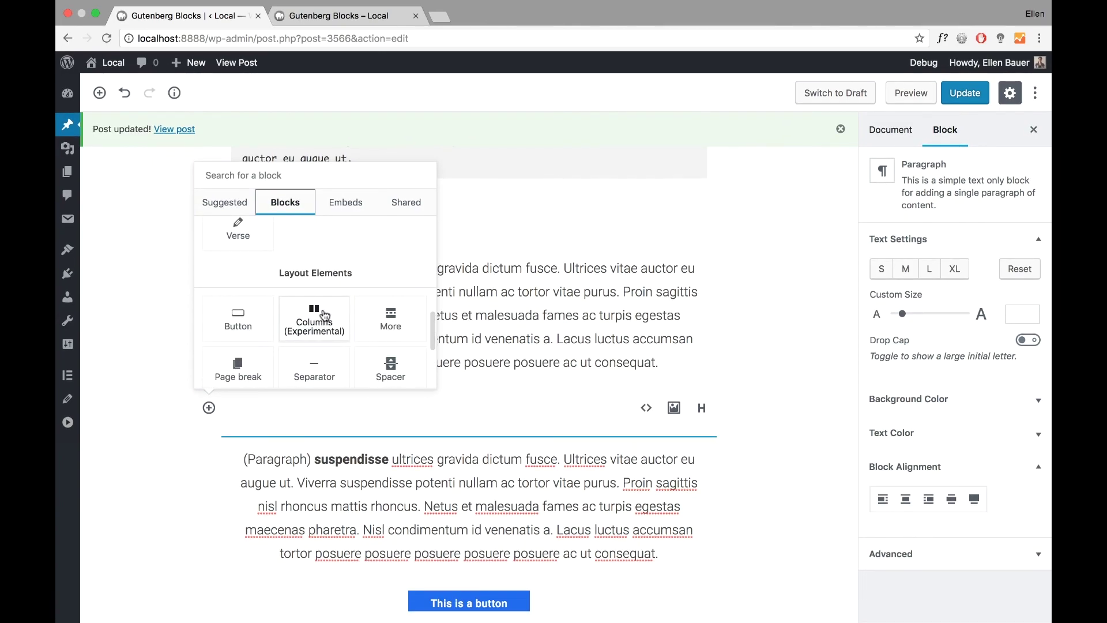
{"action": "scroll", "coordinate": [248, 329], "scroll_direction": "down", "scroll_amount": 1}
{"action": "left_click", "coordinate": [314, 347]}
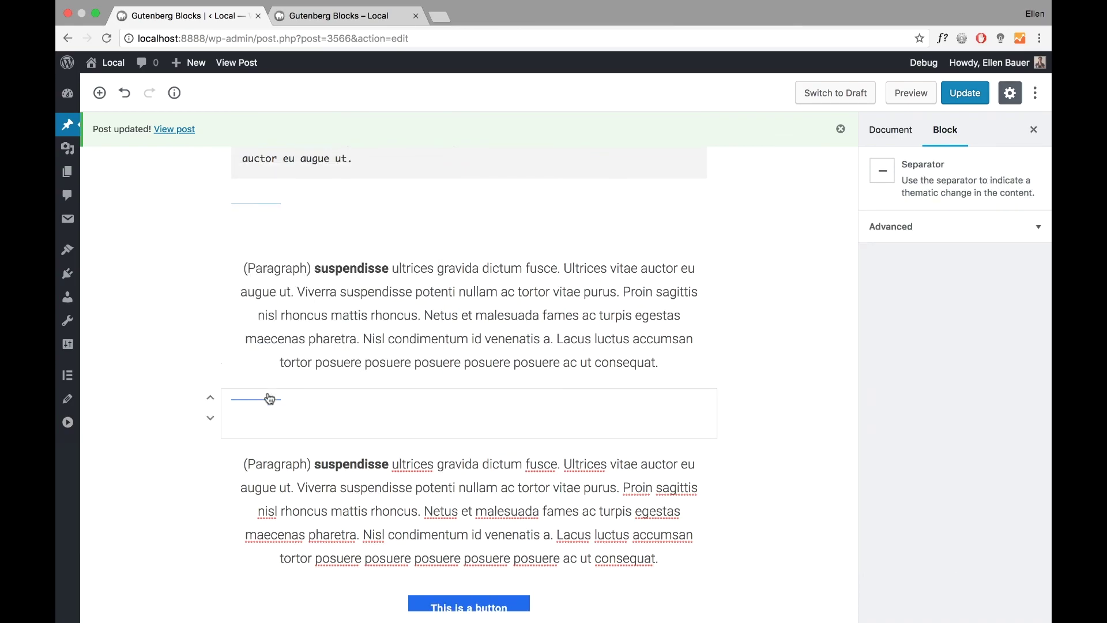
Compare the new separator selected and deselected, and examine its spacing to the centered paragraph below
{"action": "left_click", "coordinate": [141, 356]}
{"action": "left_click", "coordinate": [290, 410]}
{"action": "left_click", "coordinate": [134, 345]}
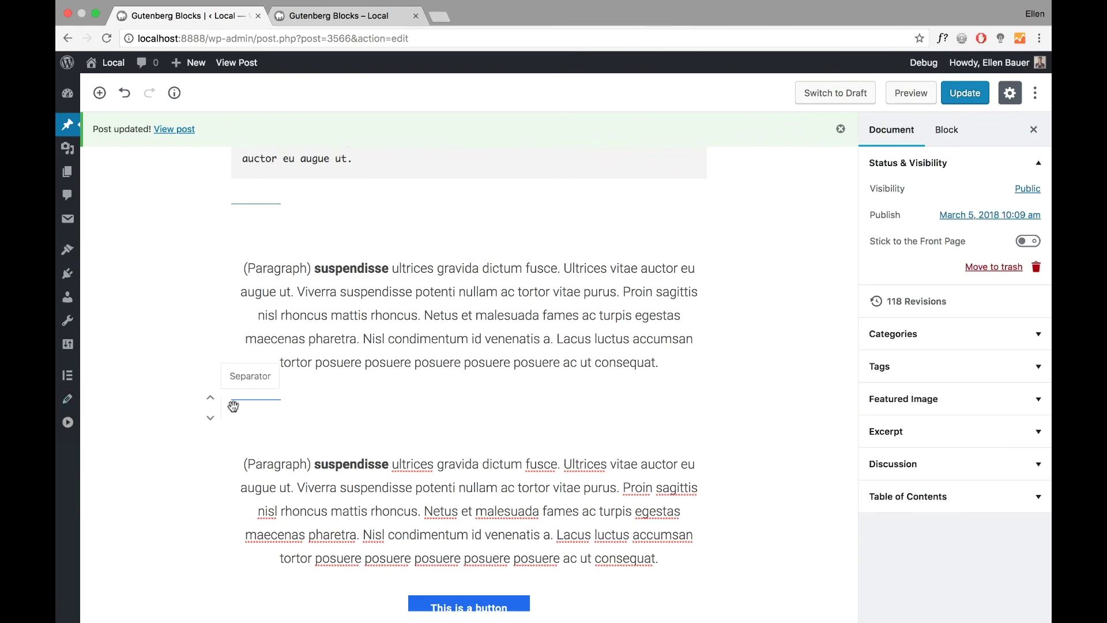
{"action": "scroll", "coordinate": [165, 404], "scroll_direction": "down", "scroll_amount": 1}
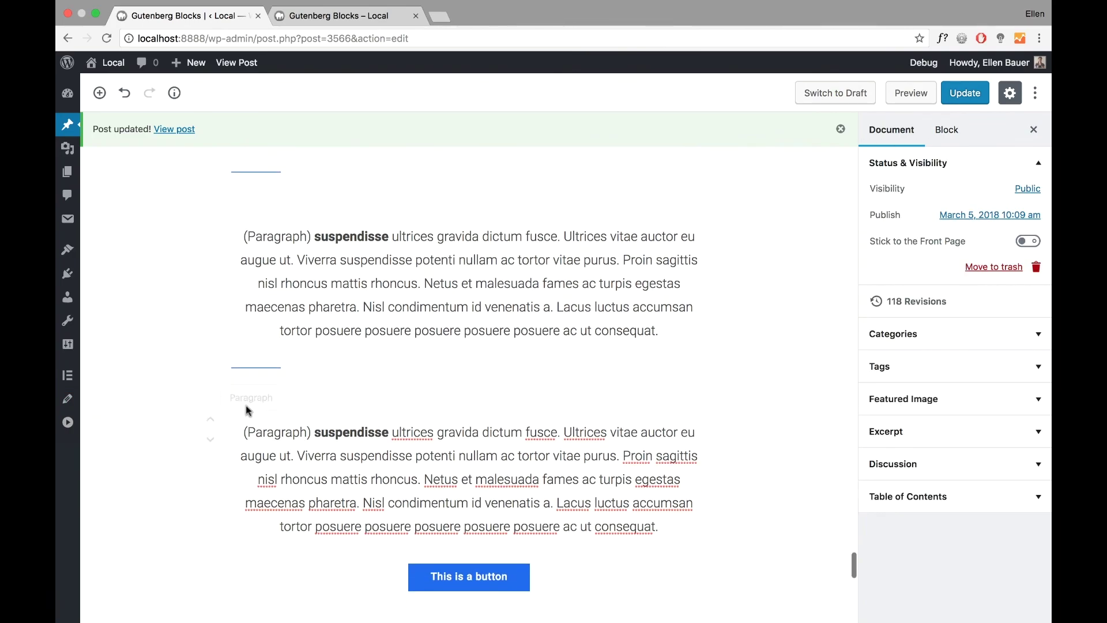
{"action": "left_click", "coordinate": [286, 431]}
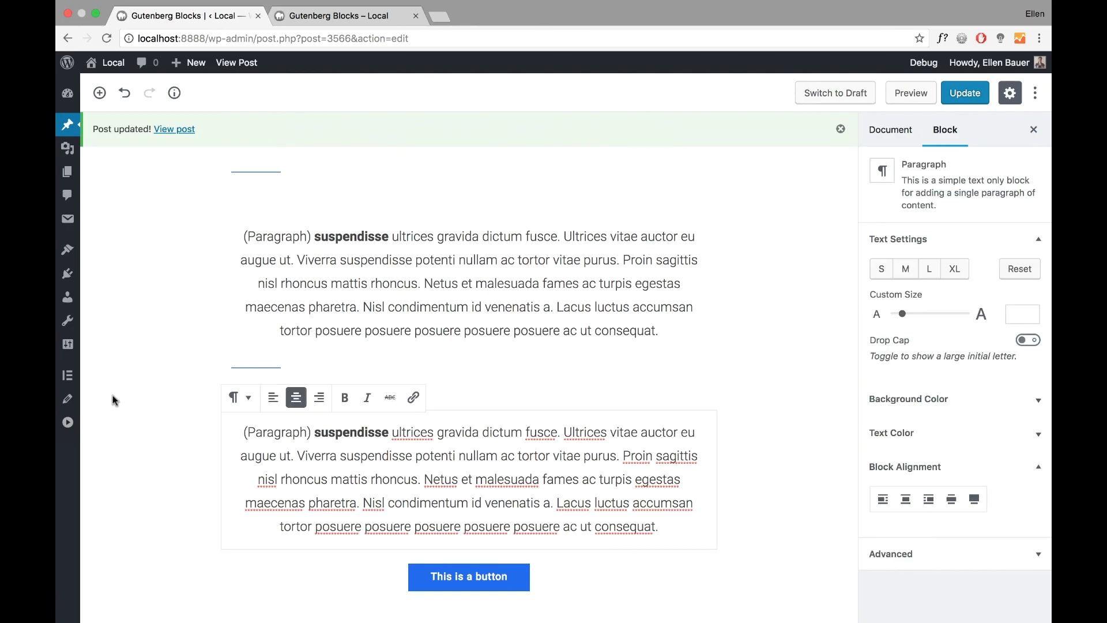
{"action": "left_click", "coordinate": [149, 404]}
Update the post and refresh the preview to show the new separator between the centered paragraphs
{"action": "left_click", "coordinate": [957, 93]}
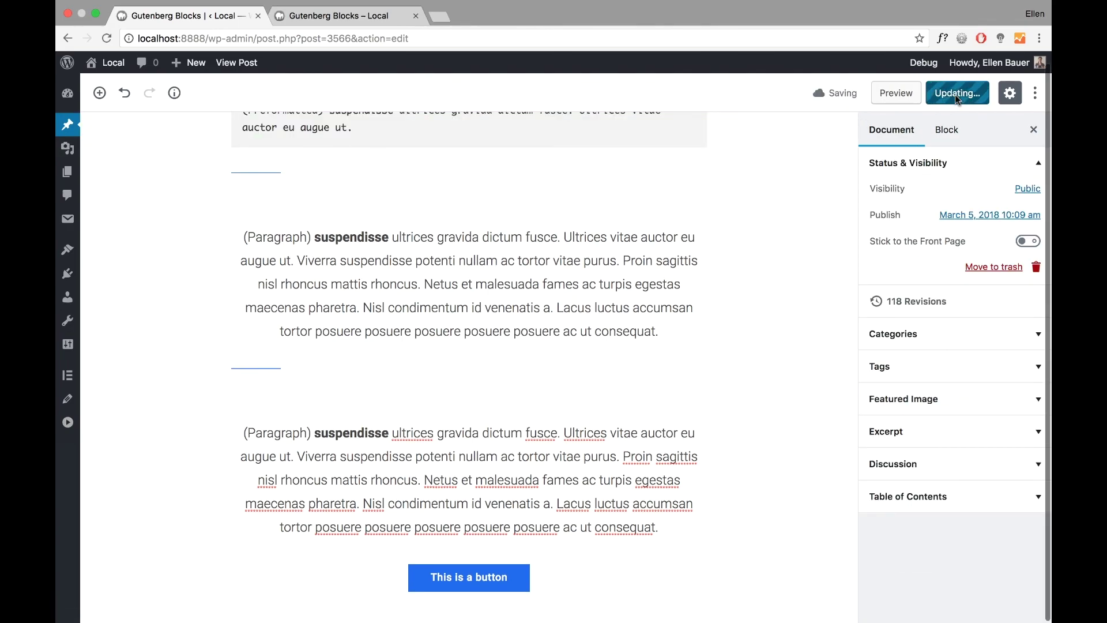
{"action": "left_click", "coordinate": [337, 22]}
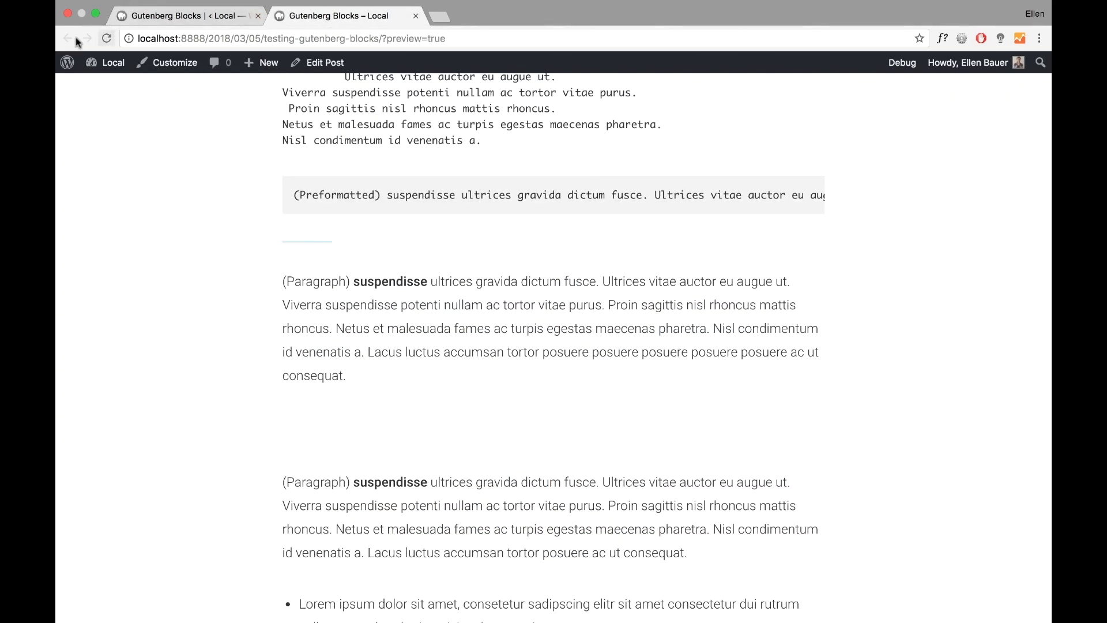
{"action": "left_click", "coordinate": [106, 38]}
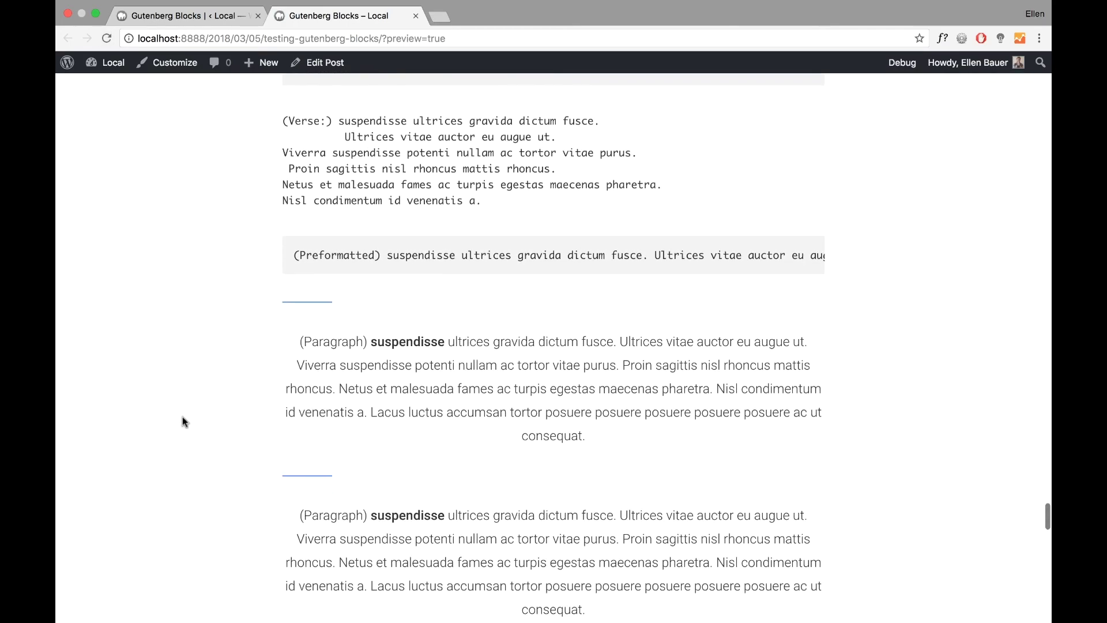
Return to the post editor and check which block settings the new separator offers
{"action": "left_click", "coordinate": [207, 30]}
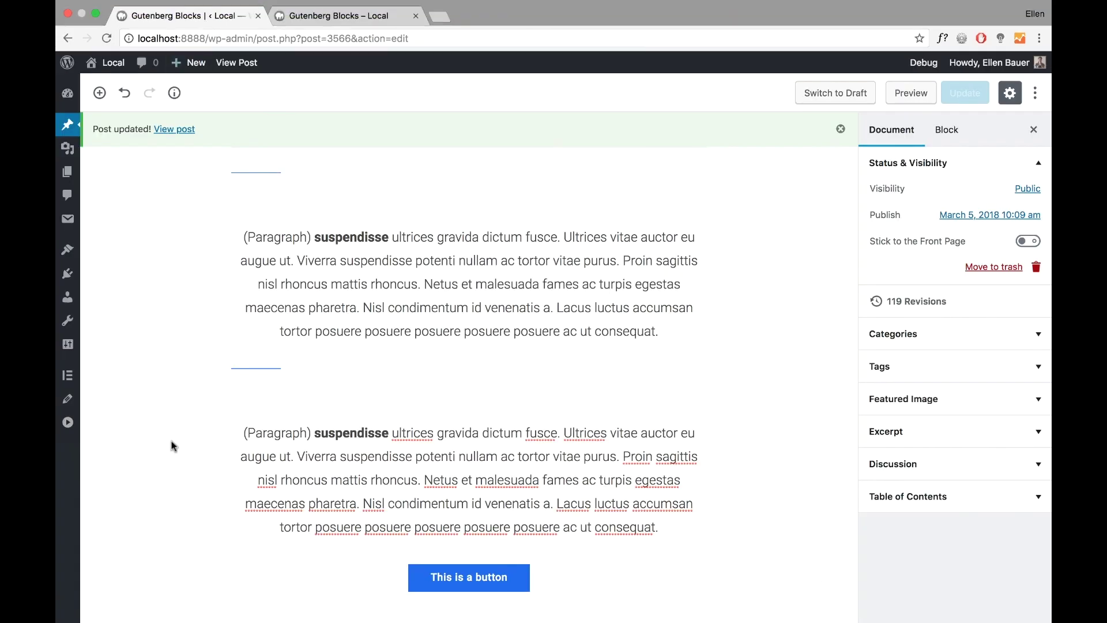
{"action": "left_click", "coordinate": [255, 368]}
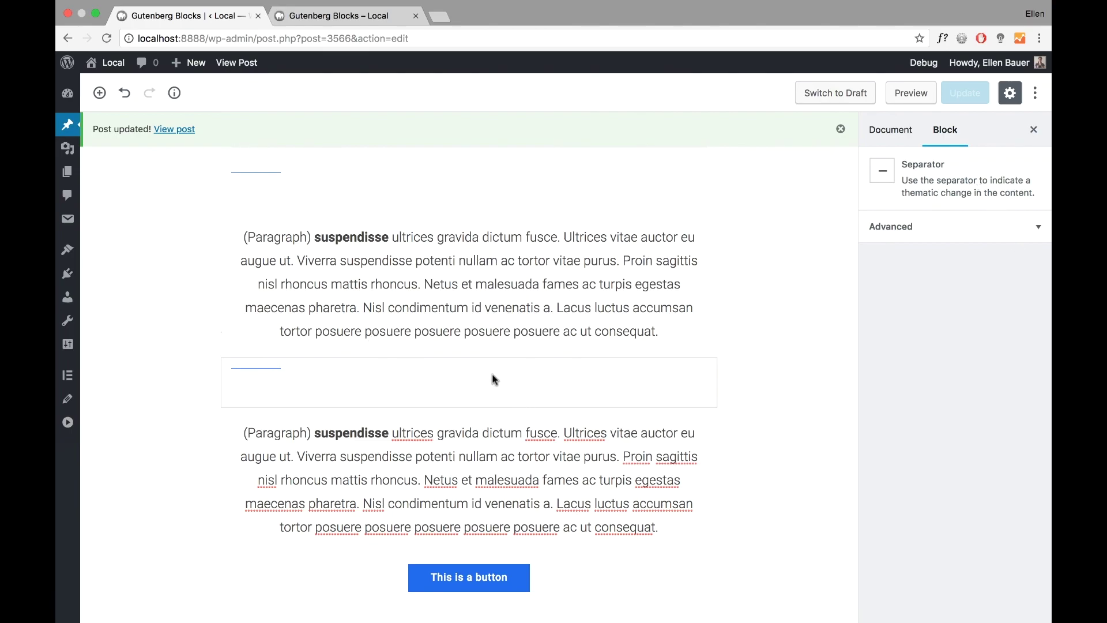
{"action": "left_click", "coordinate": [161, 399]}
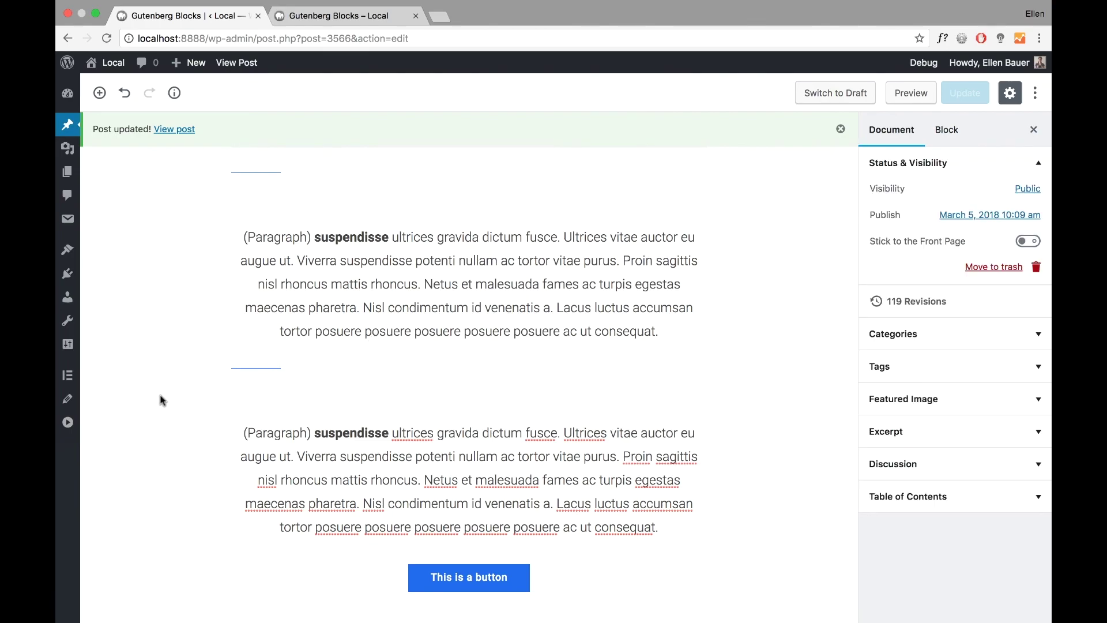
Left-align the two centered paragraphs above and below the lower separator and update the post
{"action": "left_click", "coordinate": [308, 433]}
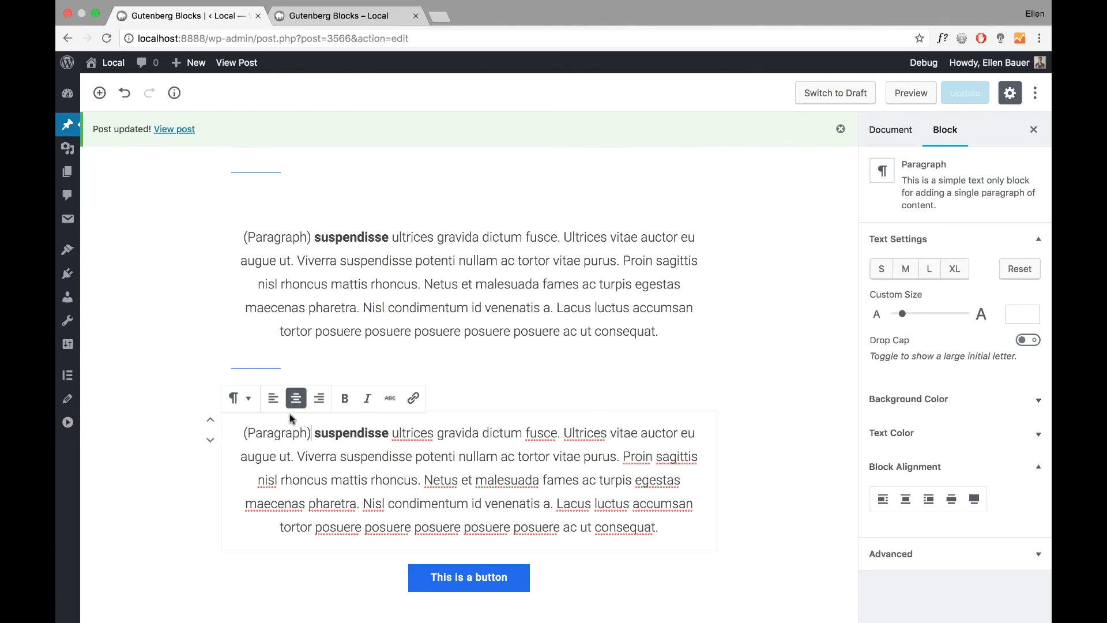
{"action": "left_click", "coordinate": [273, 398]}
{"action": "left_click", "coordinate": [332, 234]}
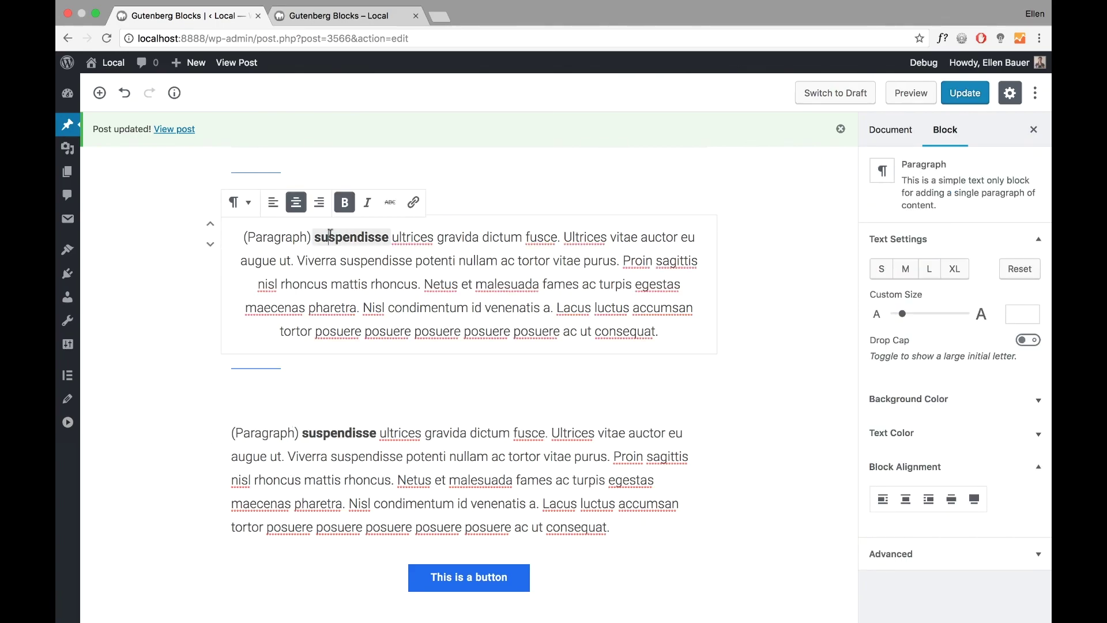
{"action": "left_click", "coordinate": [273, 203]}
{"action": "left_click", "coordinate": [180, 281]}
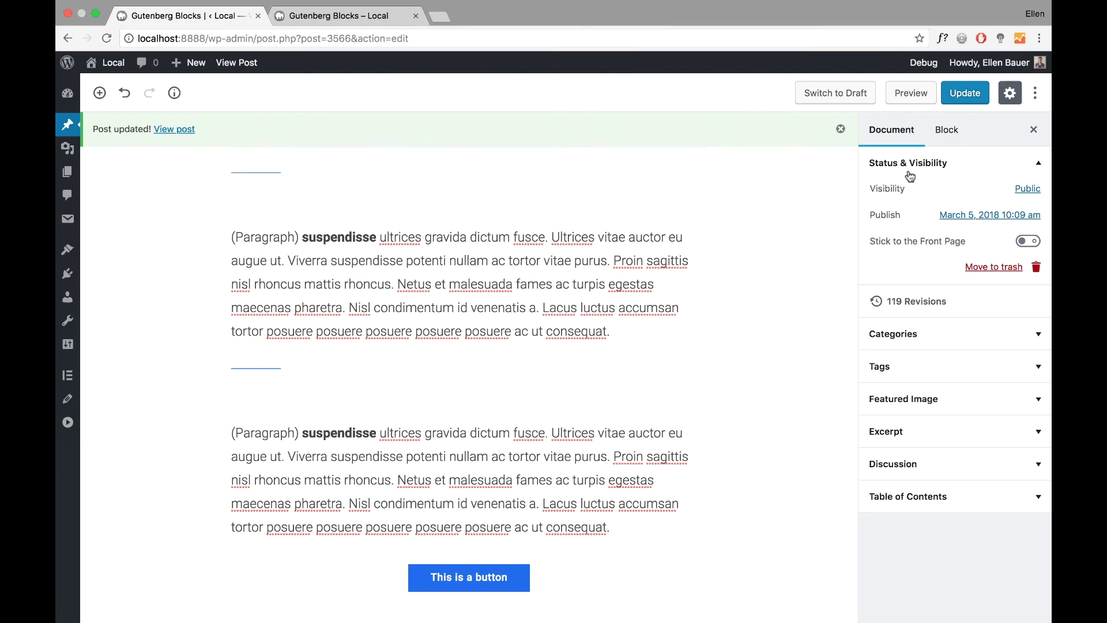
{"action": "left_click", "coordinate": [253, 372]}
{"action": "left_click", "coordinate": [164, 403]}
{"action": "left_click", "coordinate": [966, 94]}
Give the "This is a button" block a custom green background, #5BC157
{"action": "scroll", "coordinate": [223, 354], "scroll_direction": "down", "scroll_amount": 5}
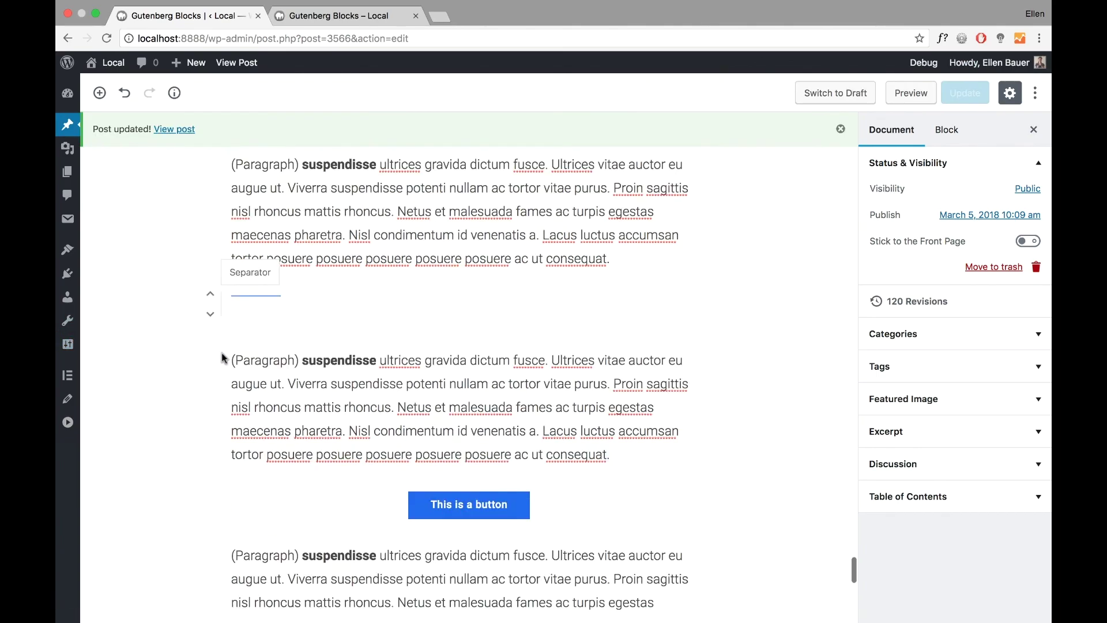
{"action": "scroll", "coordinate": [222, 353], "scroll_direction": "down", "scroll_amount": 2}
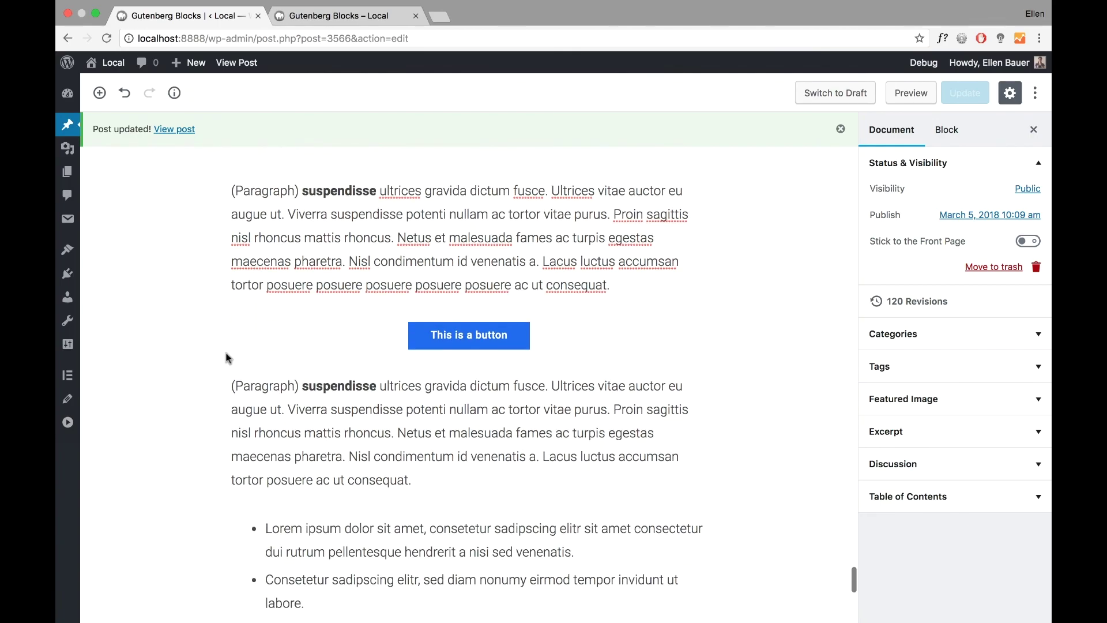
{"action": "left_click", "coordinate": [454, 331]}
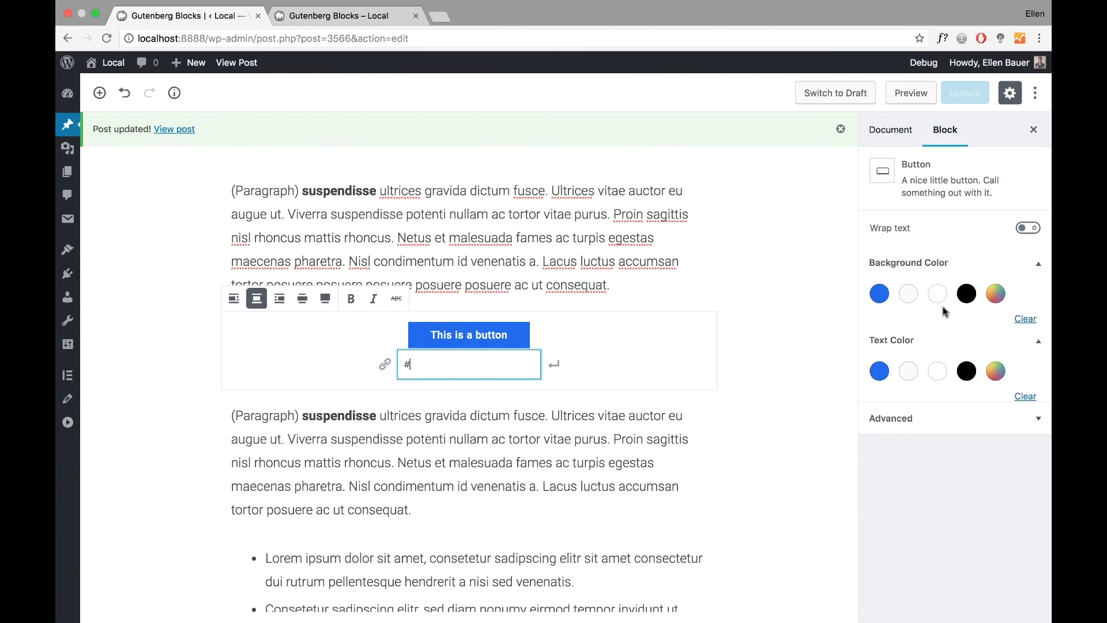
{"action": "left_click", "coordinate": [996, 293]}
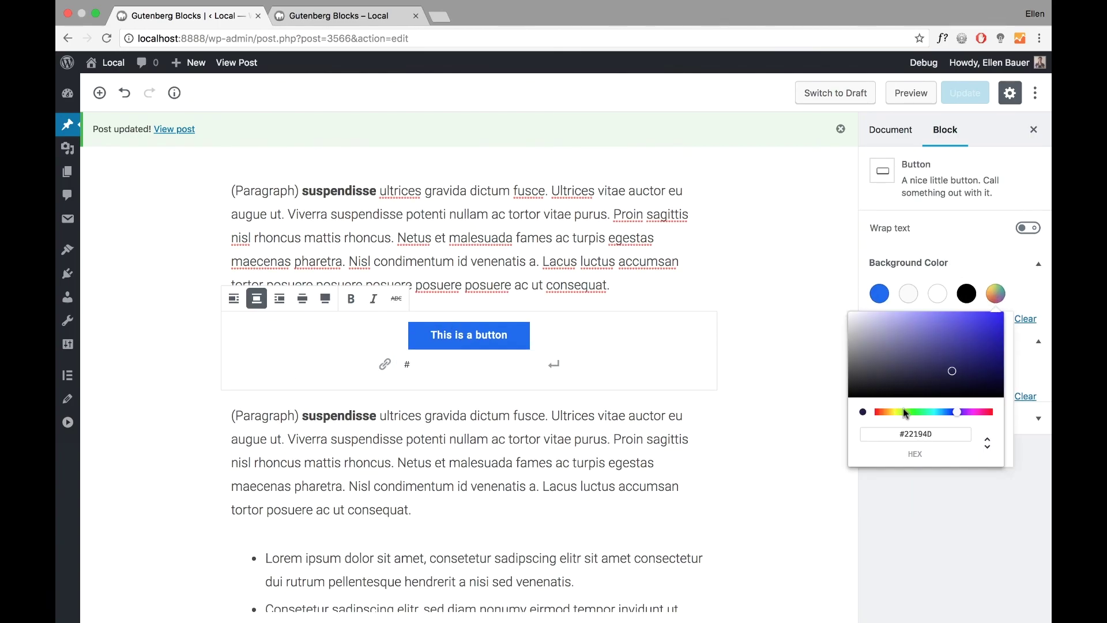
{"action": "left_click", "coordinate": [913, 410]}
{"action": "left_click", "coordinate": [928, 348]}
{"action": "left_click", "coordinate": [936, 336]}
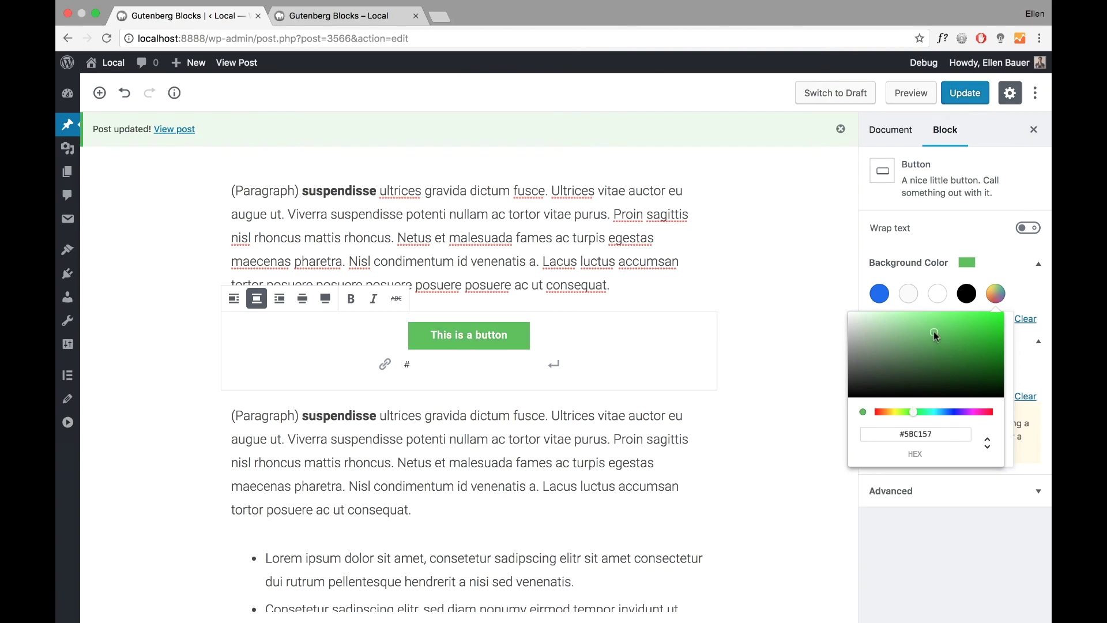
{"action": "left_click", "coordinate": [994, 270]}
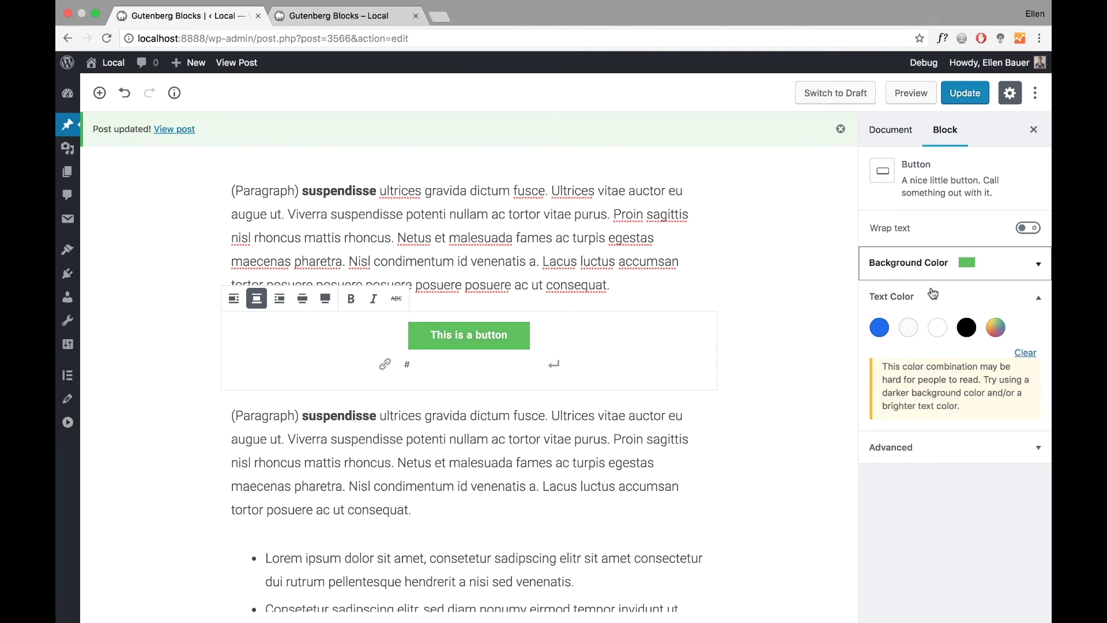
Set the green button's text color to white, update the post and check the button's appearance
{"action": "left_click", "coordinate": [907, 296]}
{"action": "left_click", "coordinate": [912, 304]}
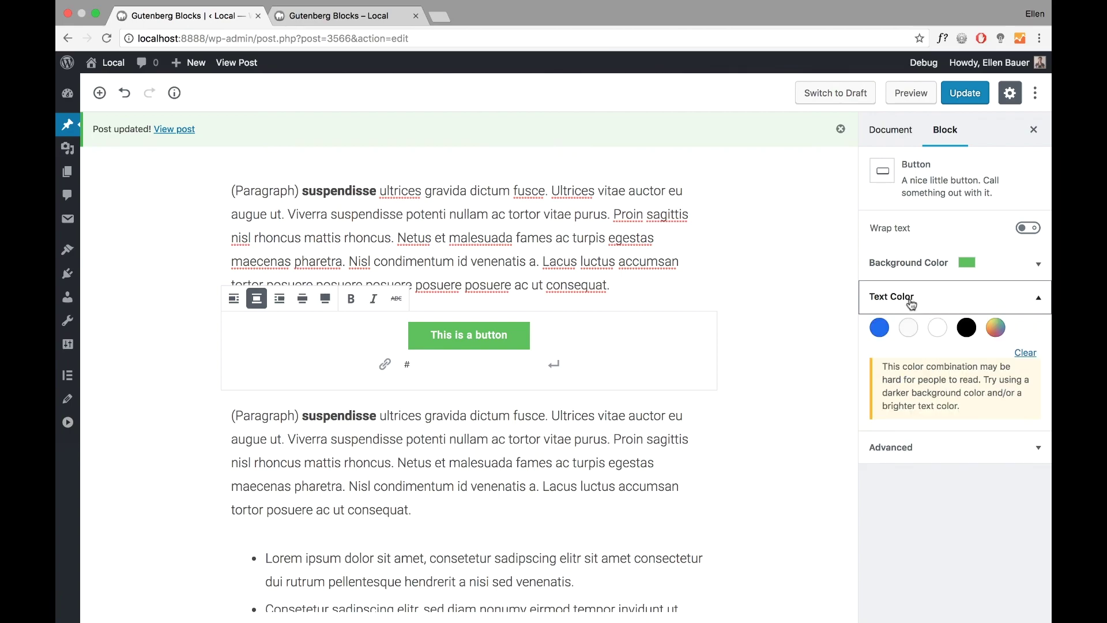
{"action": "left_click", "coordinate": [937, 328]}
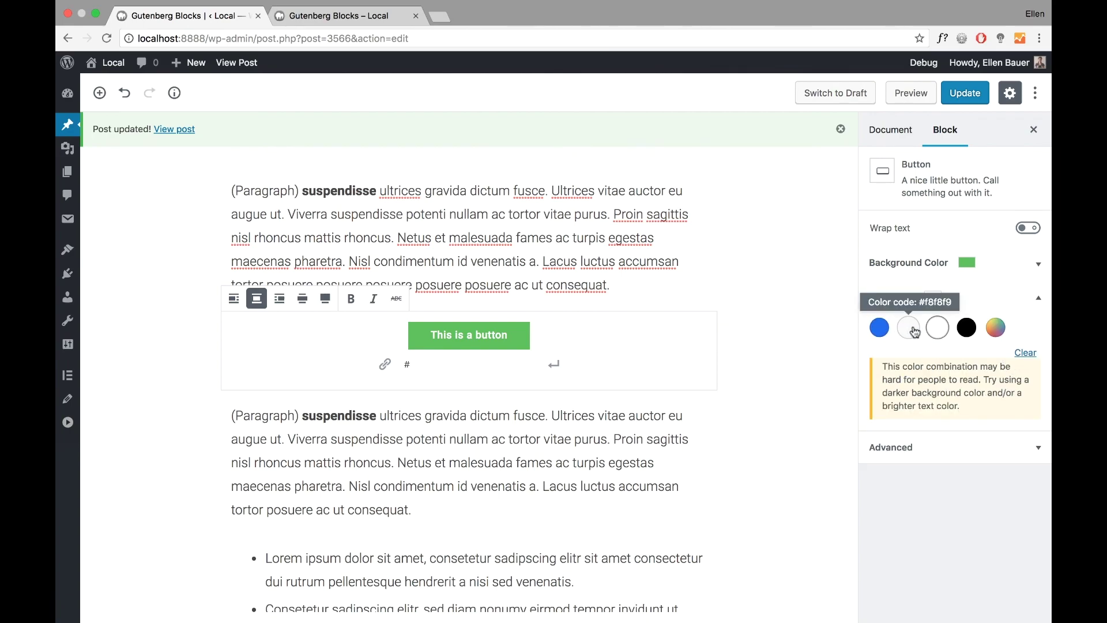
{"action": "left_click", "coordinate": [877, 350]}
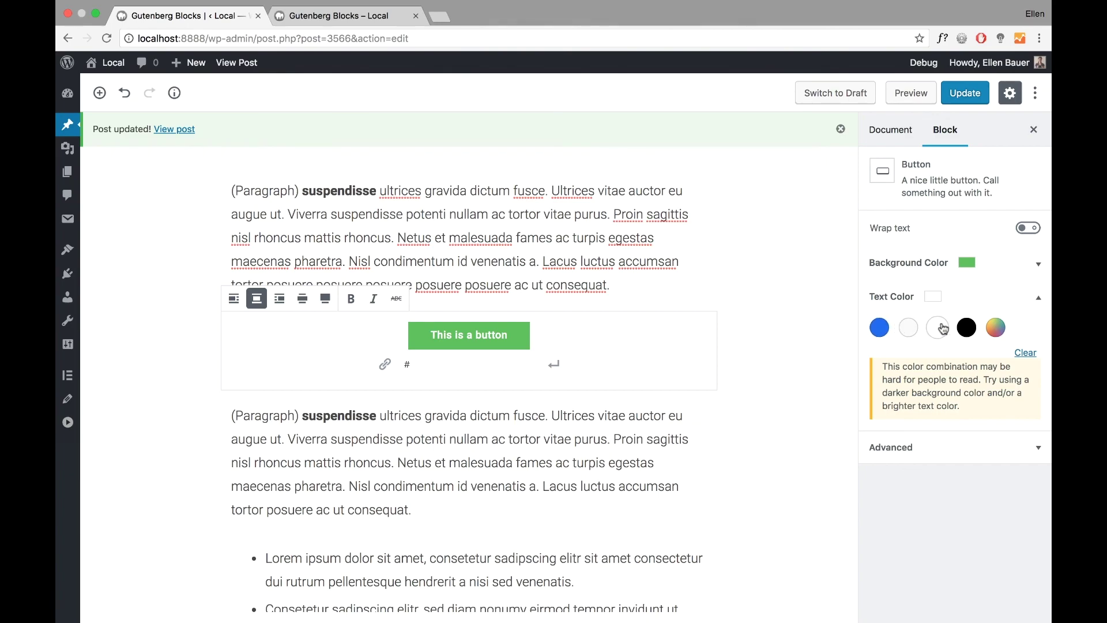
{"action": "left_click", "coordinate": [961, 95]}
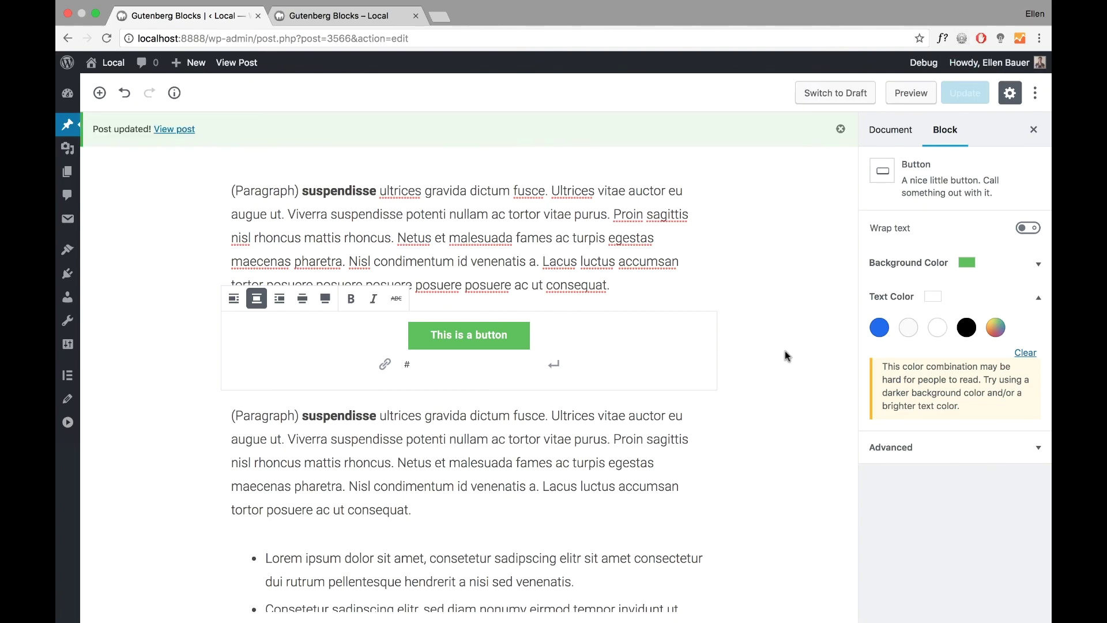
{"action": "left_click", "coordinate": [788, 356]}
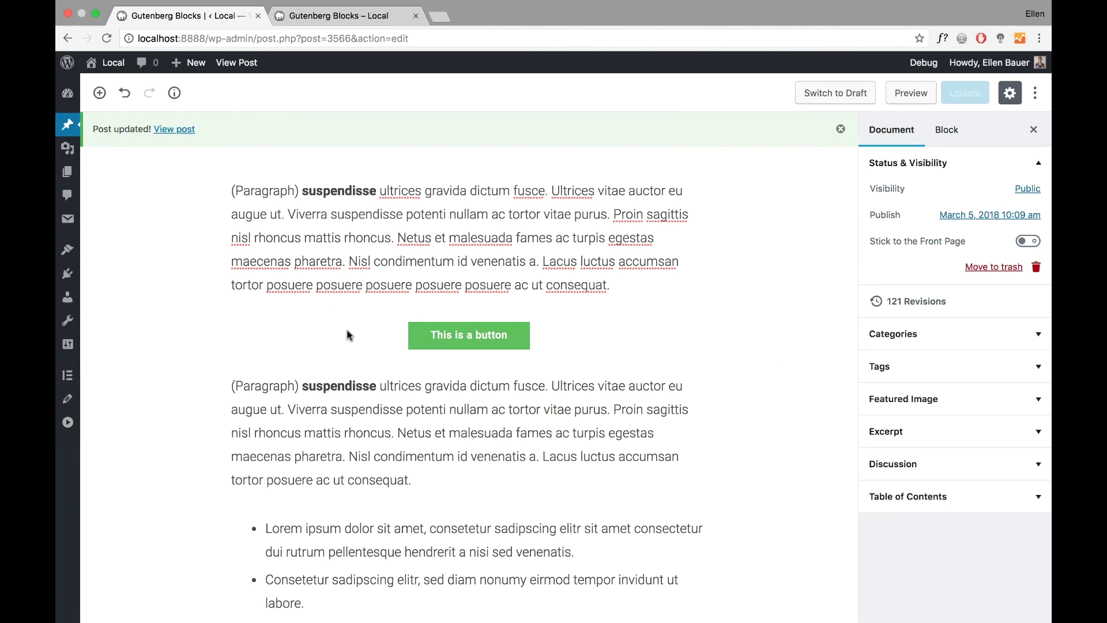
{"action": "left_click", "coordinate": [438, 335]}
{"action": "left_click", "coordinate": [760, 328]}
Examine the settings of the bulleted list and of the paragraph above it
{"action": "scroll", "coordinate": [196, 402], "scroll_direction": "down", "scroll_amount": 2}
{"action": "scroll", "coordinate": [239, 403], "scroll_direction": "down", "scroll_amount": 2}
{"action": "left_click", "coordinate": [385, 403]}
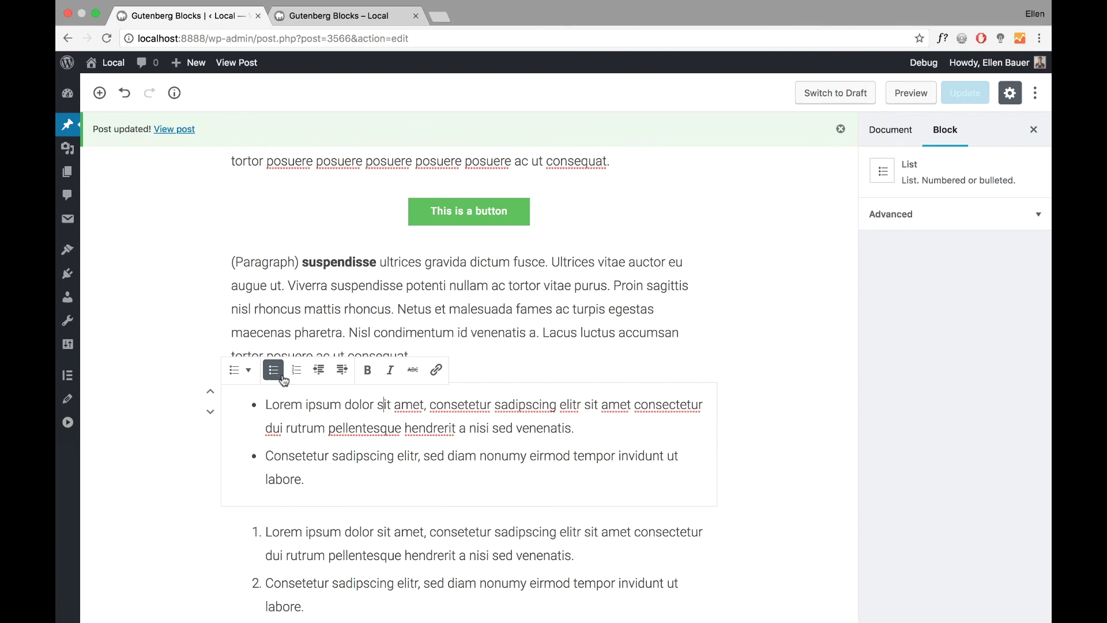
{"action": "left_click", "coordinate": [556, 337]}
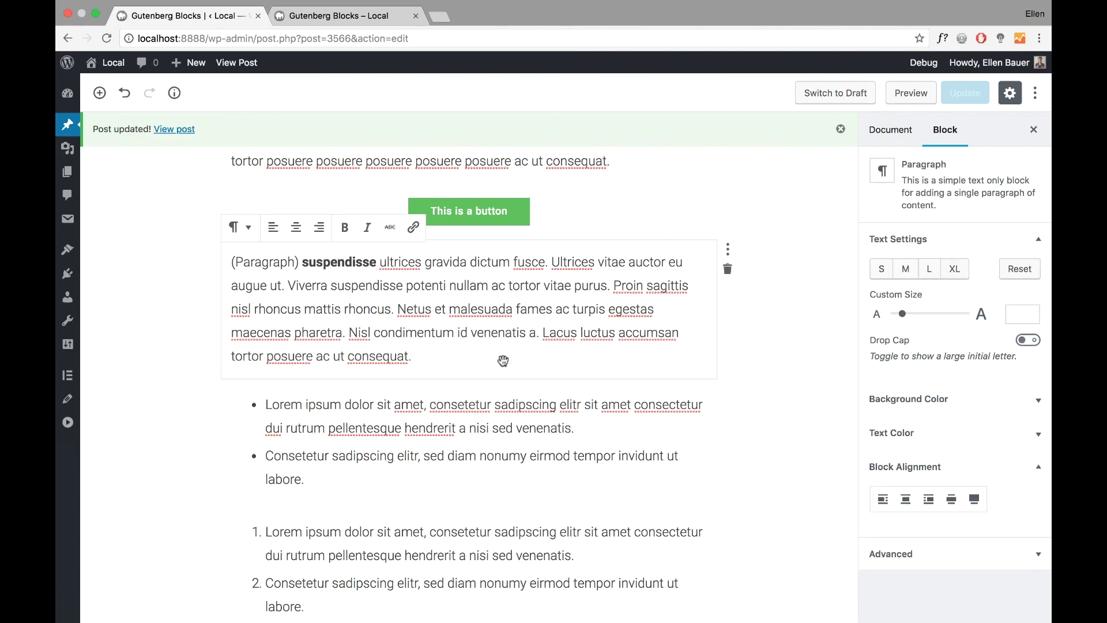
{"action": "scroll", "coordinate": [182, 376], "scroll_direction": "down", "scroll_amount": 5}
{"action": "scroll", "coordinate": [217, 346], "scroll_direction": "up", "scroll_amount": 4}
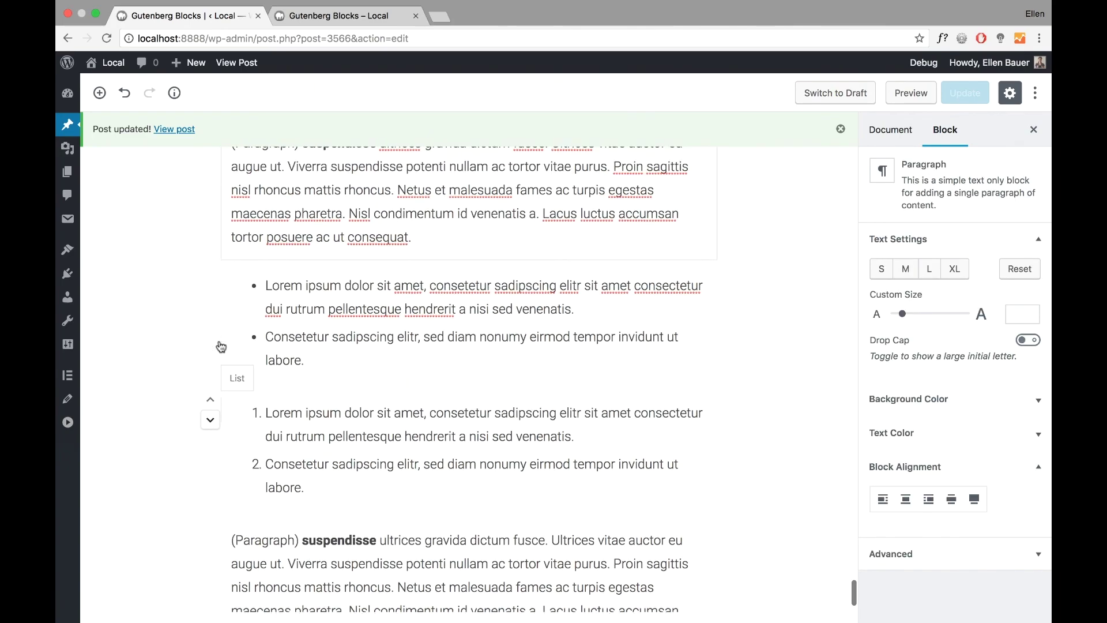
Insert a Pullquote block between the paragraph below the green button and the bulleted list
{"action": "left_click", "coordinate": [220, 283]}
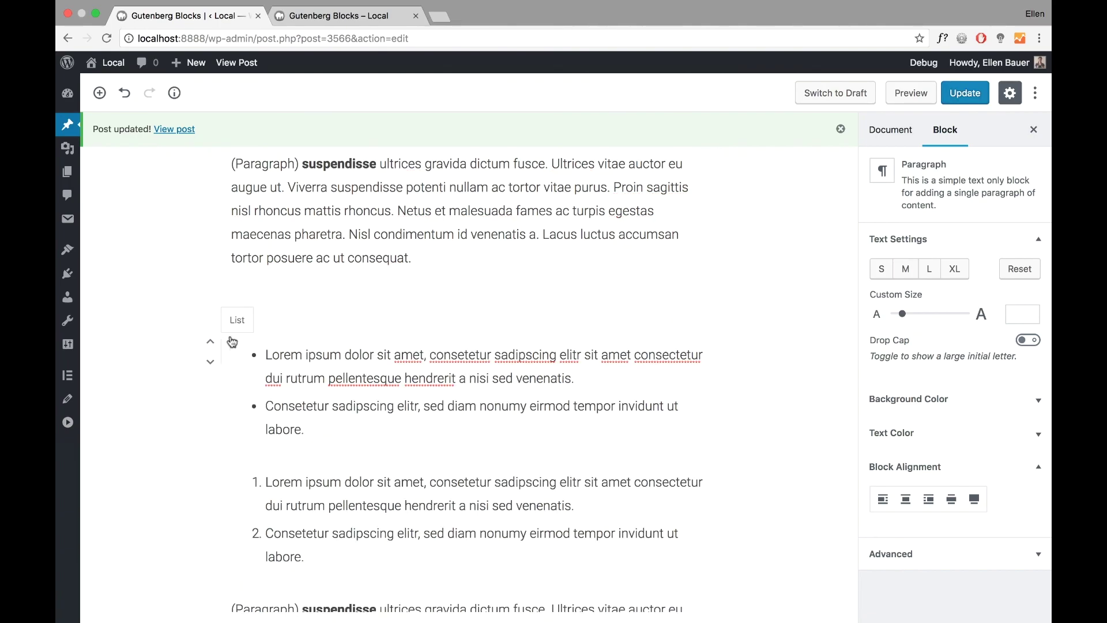
{"action": "left_click", "coordinate": [208, 304]}
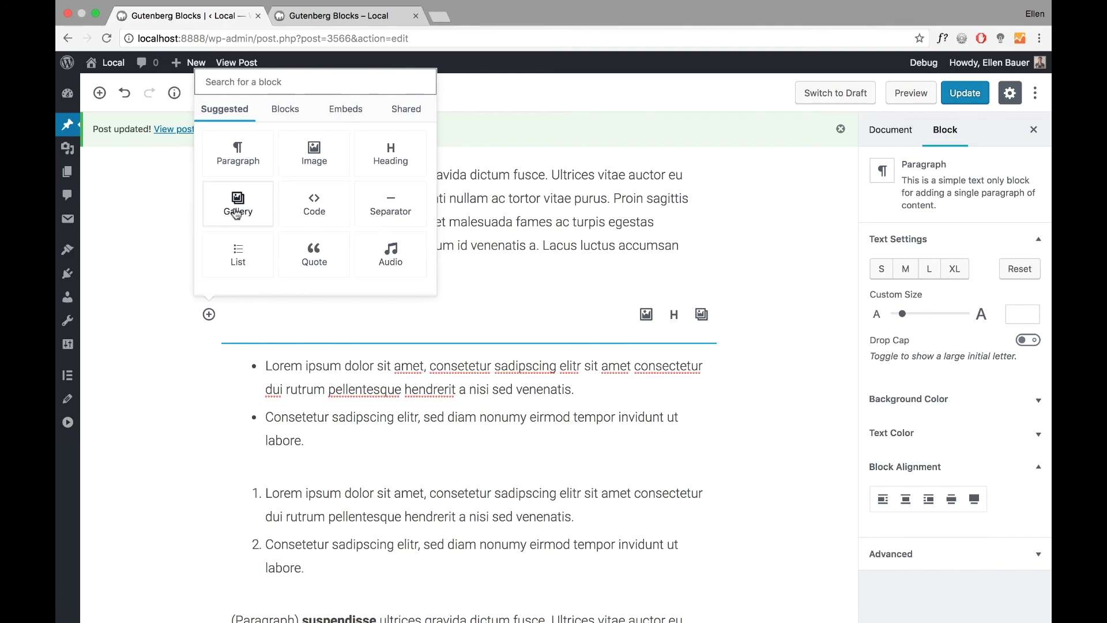
{"action": "left_click", "coordinate": [270, 110]}
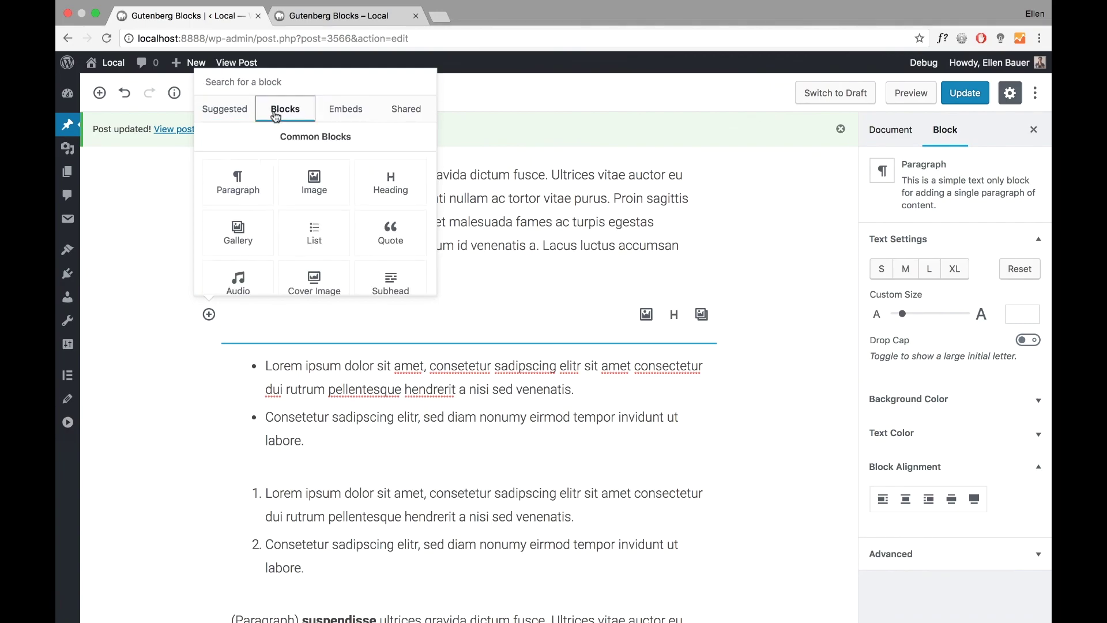
{"action": "scroll", "coordinate": [266, 204], "scroll_direction": "down", "scroll_amount": 3}
{"action": "scroll", "coordinate": [254, 219], "scroll_direction": "down", "scroll_amount": 3}
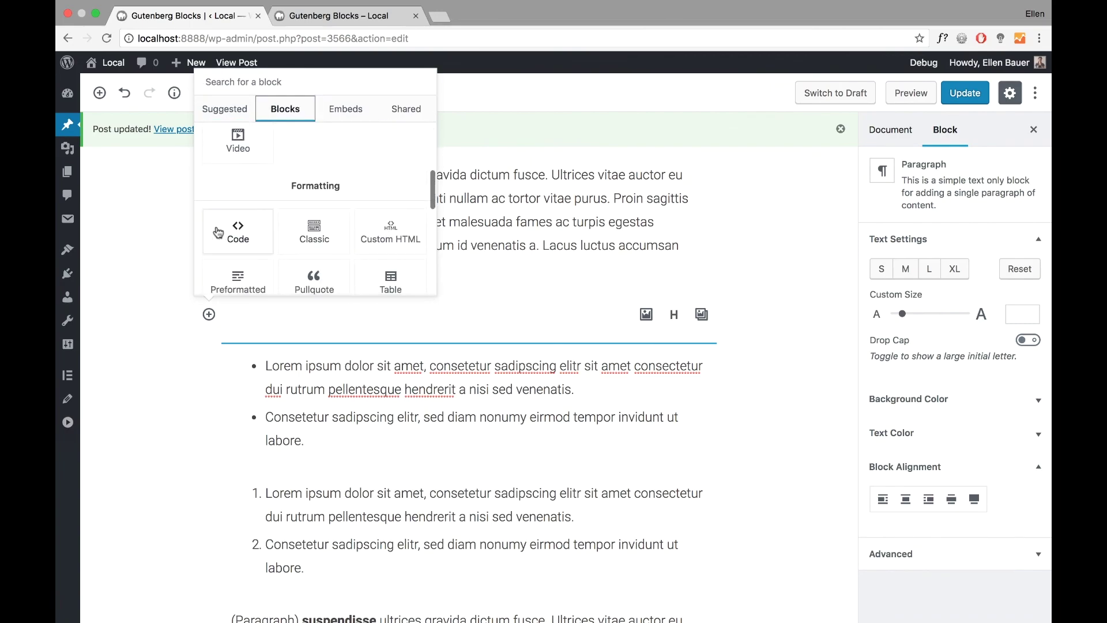
{"action": "scroll", "coordinate": [329, 213], "scroll_direction": "down", "scroll_amount": 2}
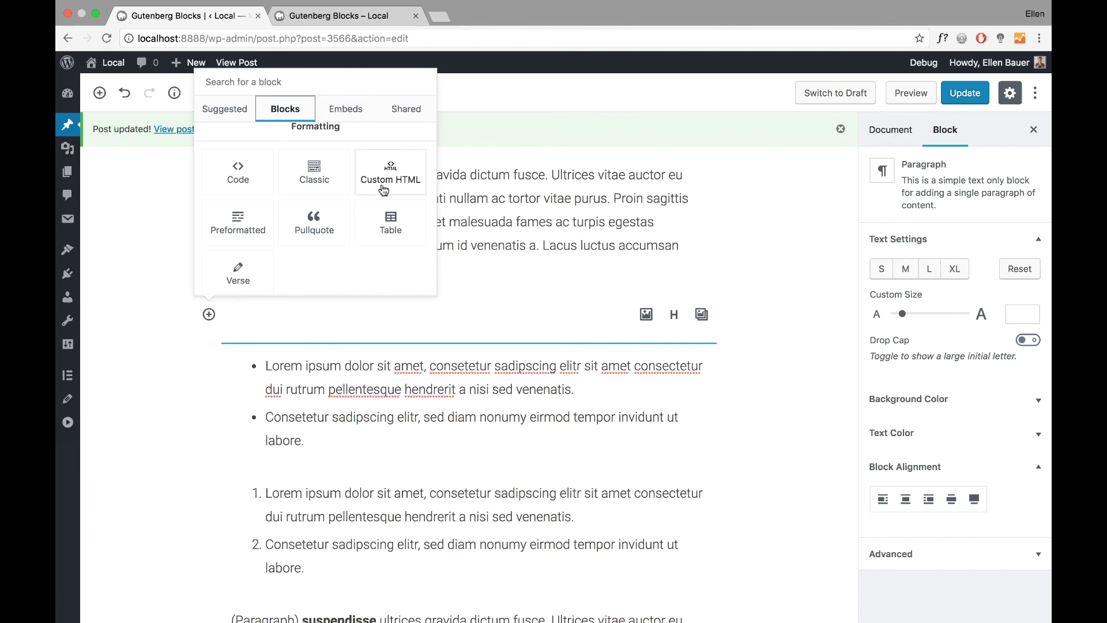
{"action": "scroll", "coordinate": [383, 191], "scroll_direction": "down", "scroll_amount": 1}
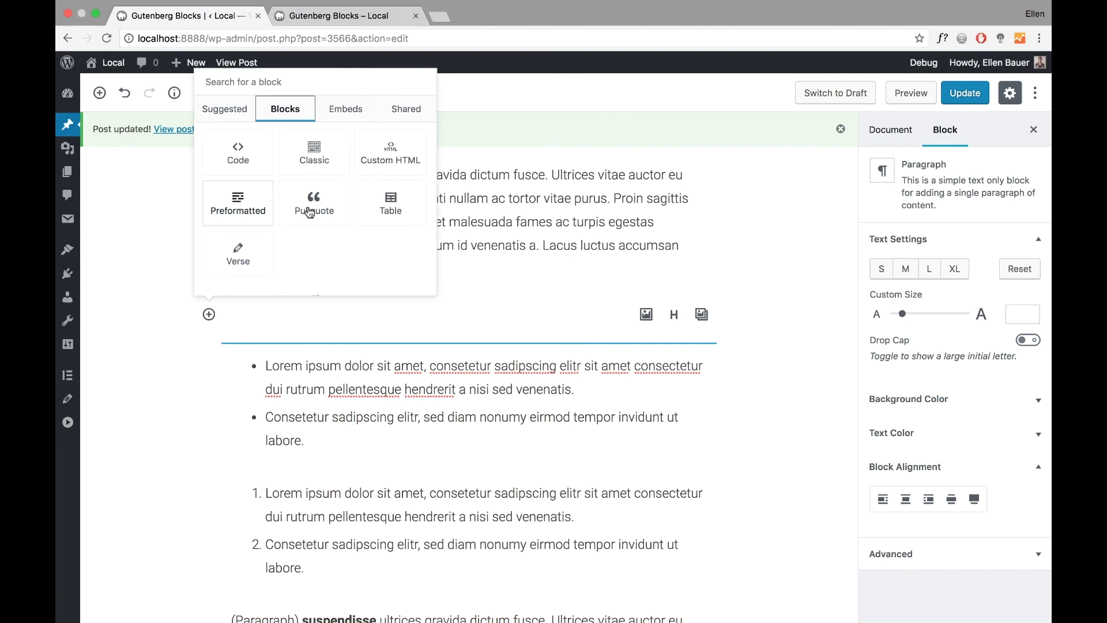
{"action": "left_click", "coordinate": [340, 212]}
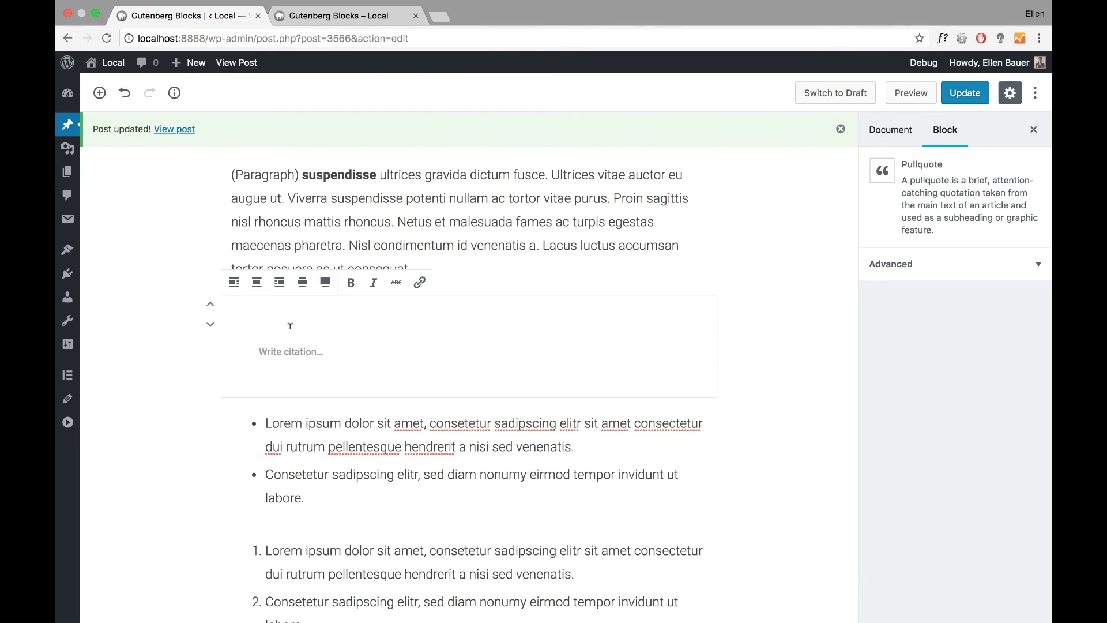
Fill the pullquote with "This is Pullquote..." and the citation "This is a subtext for the pullquote."
{"action": "type", "text": "This is "}
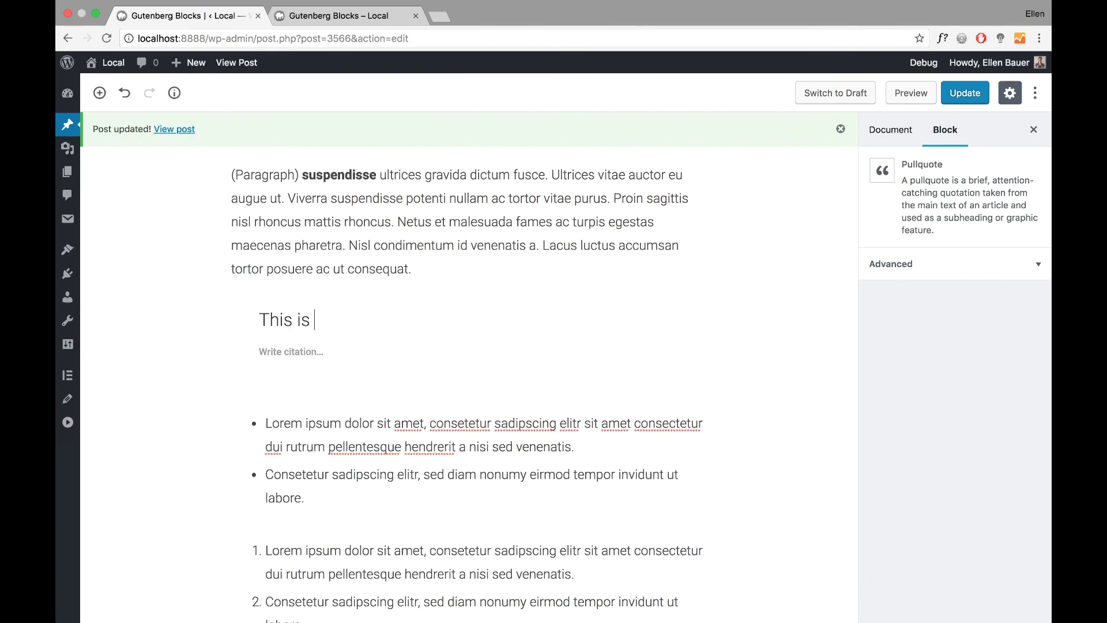
{"action": "type", "text": "Pullquote..."}
{"action": "left_click", "coordinate": [290, 354]}
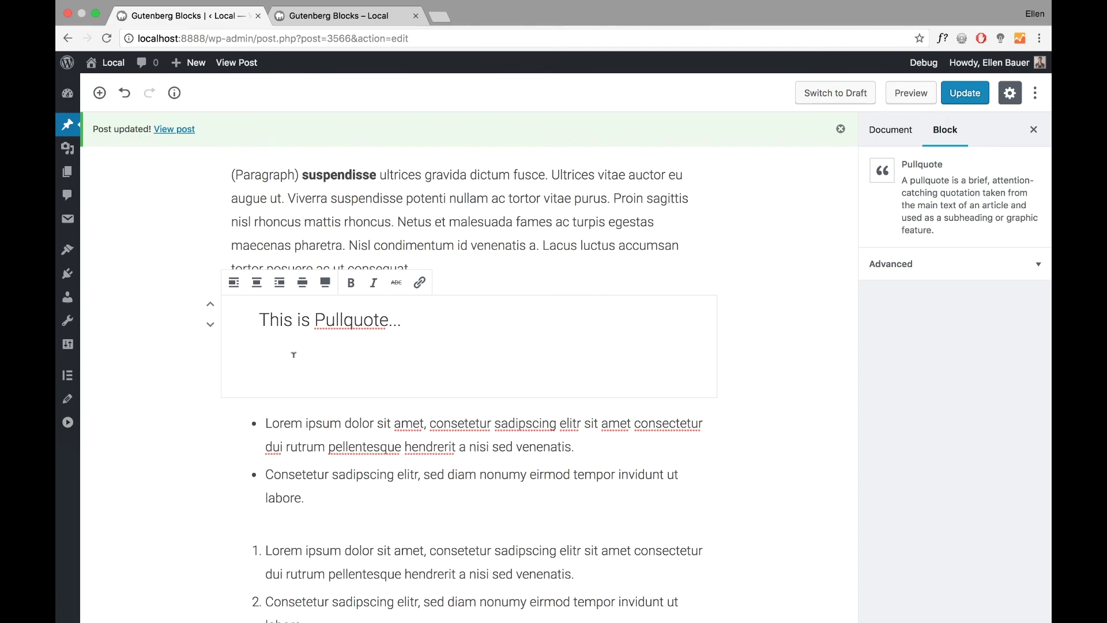
{"action": "type", "text": "This is a subtext for the pull"}
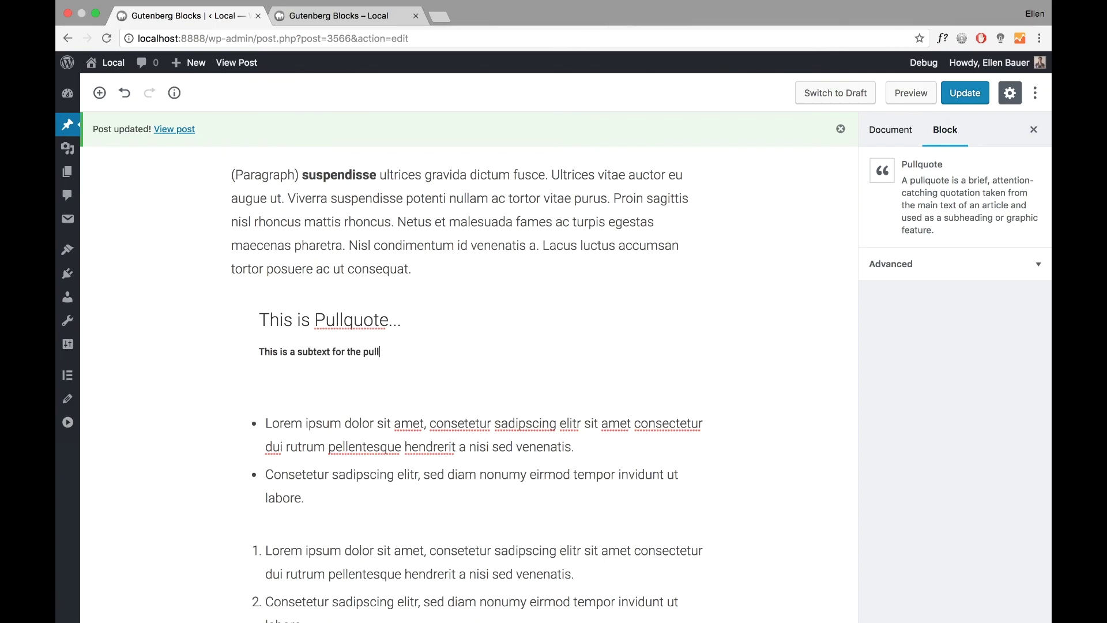
{"action": "type", "text": "e."}
Update the post and refresh the preview to show the new pullquote above the bulleted list
{"action": "left_click", "coordinate": [964, 92]}
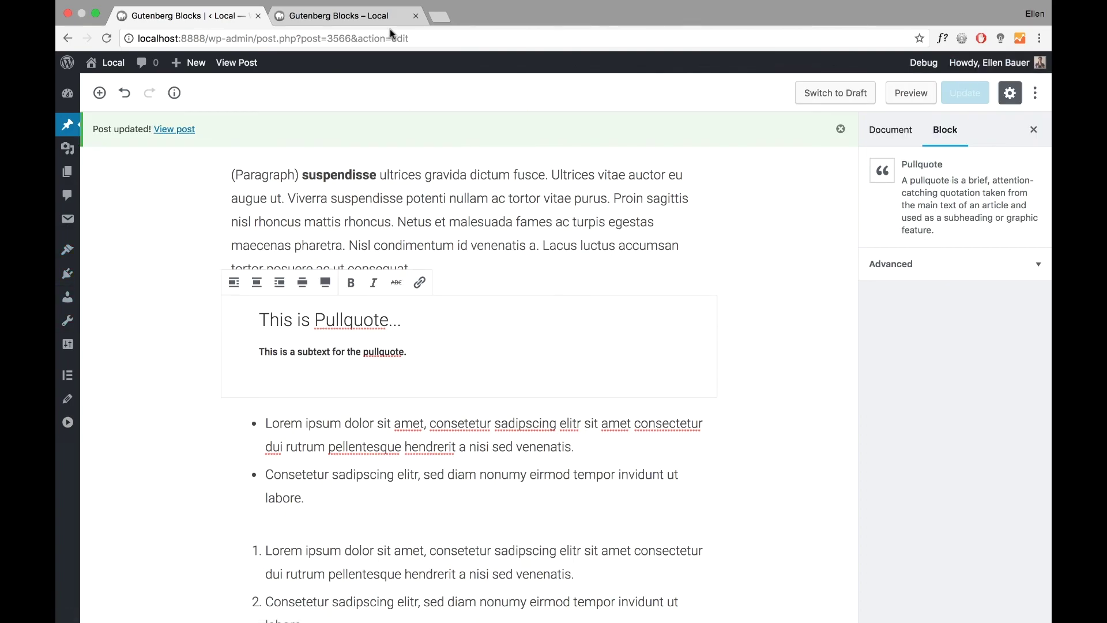
{"action": "left_click", "coordinate": [369, 17]}
{"action": "left_click", "coordinate": [106, 38]}
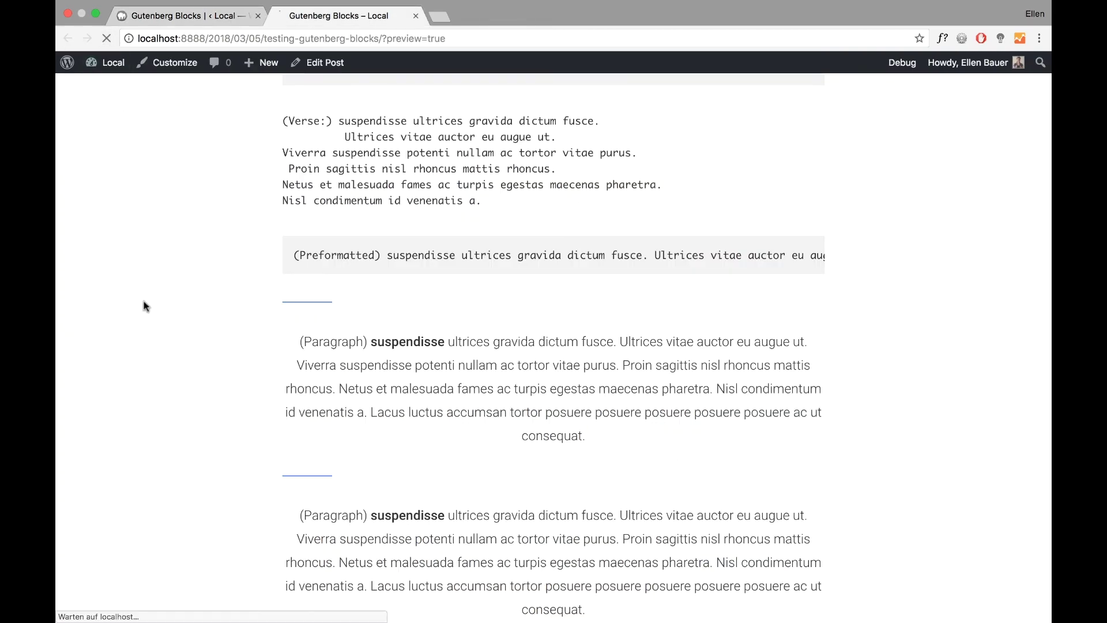
{"action": "scroll", "coordinate": [248, 340], "scroll_direction": "down", "scroll_amount": 10}
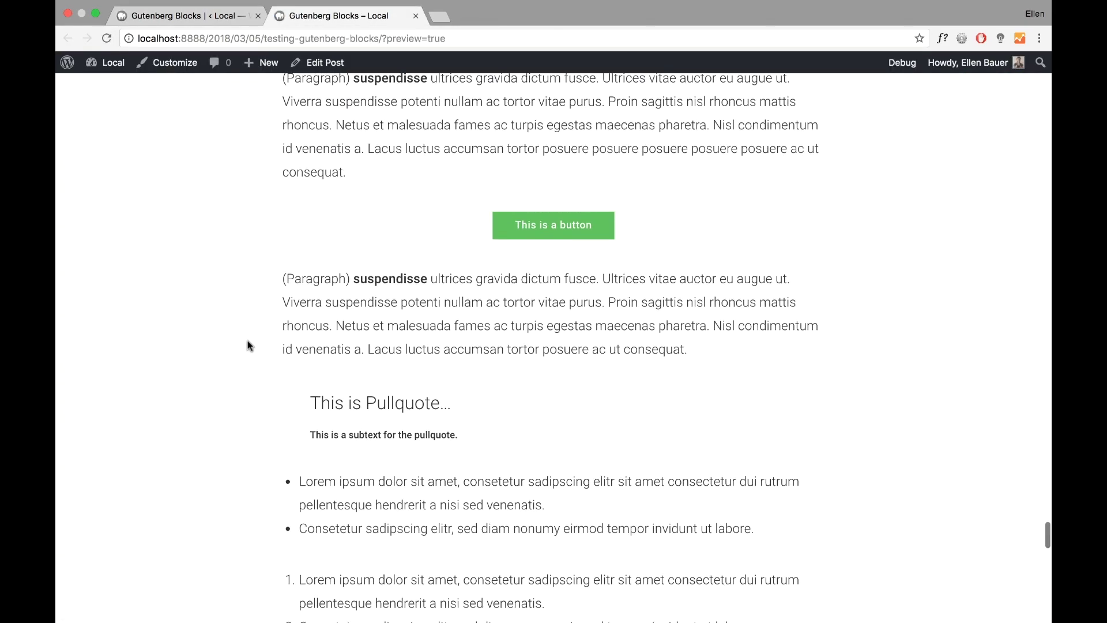
{"action": "scroll", "coordinate": [378, 386], "scroll_direction": "down", "scroll_amount": 2}
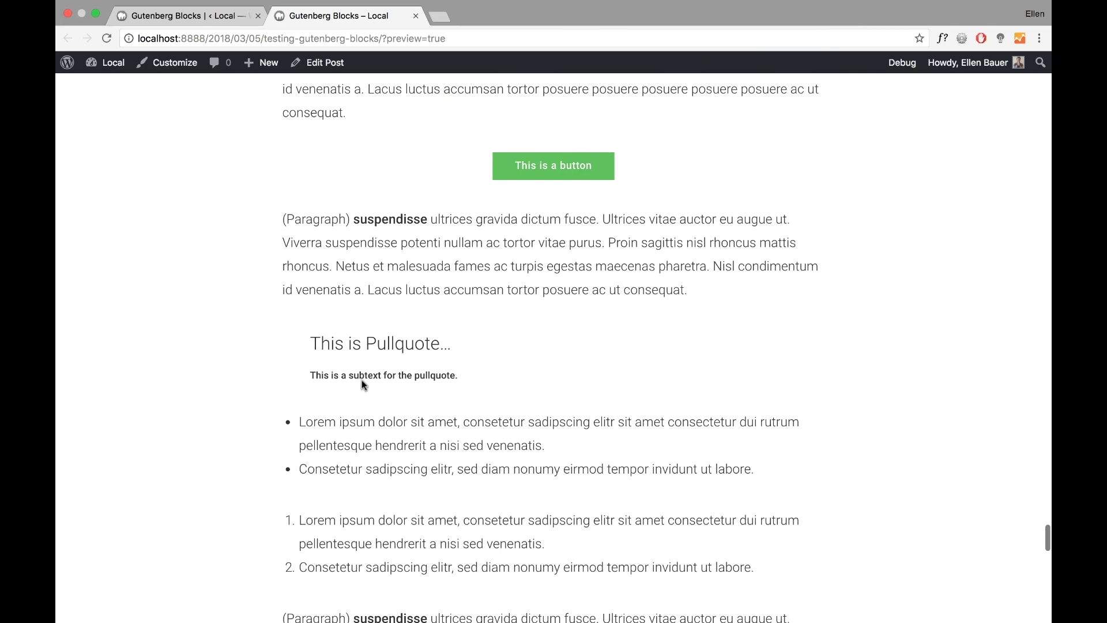
Compare the pullquote's appearance in the post editor with its appearance in the preview
{"action": "left_click", "coordinate": [243, 15]}
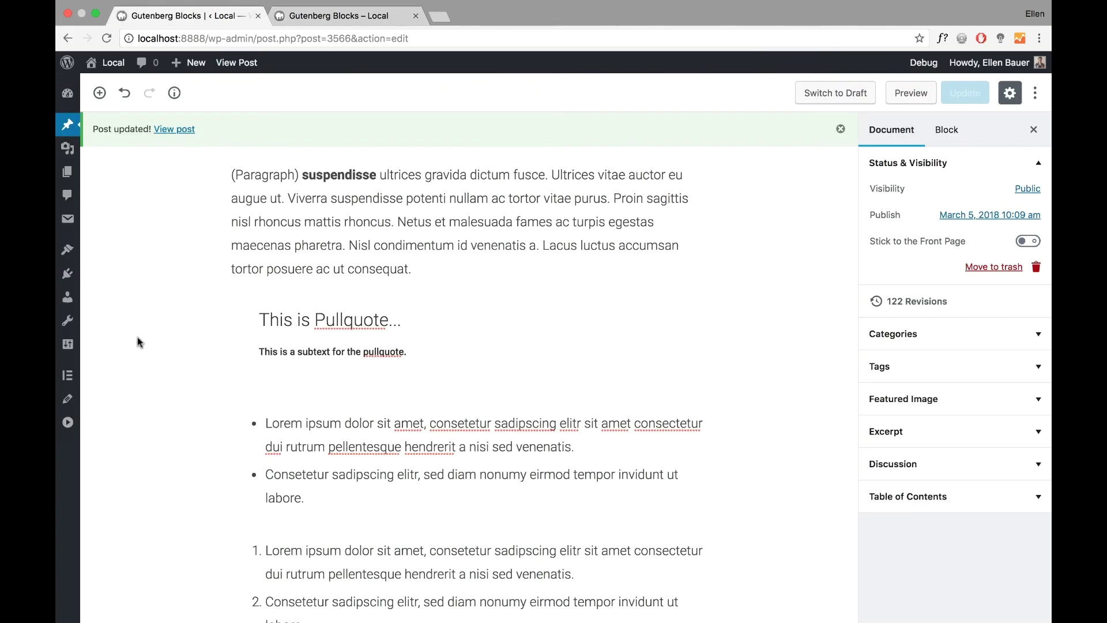
{"action": "left_click", "coordinate": [326, 9]}
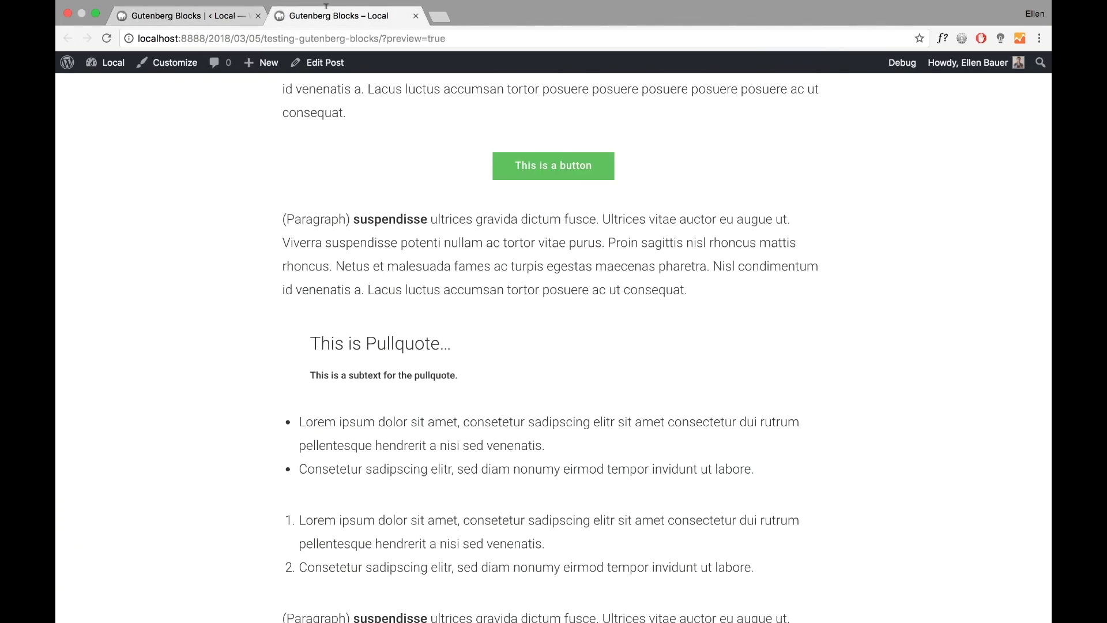
{"action": "left_click", "coordinate": [191, 24]}
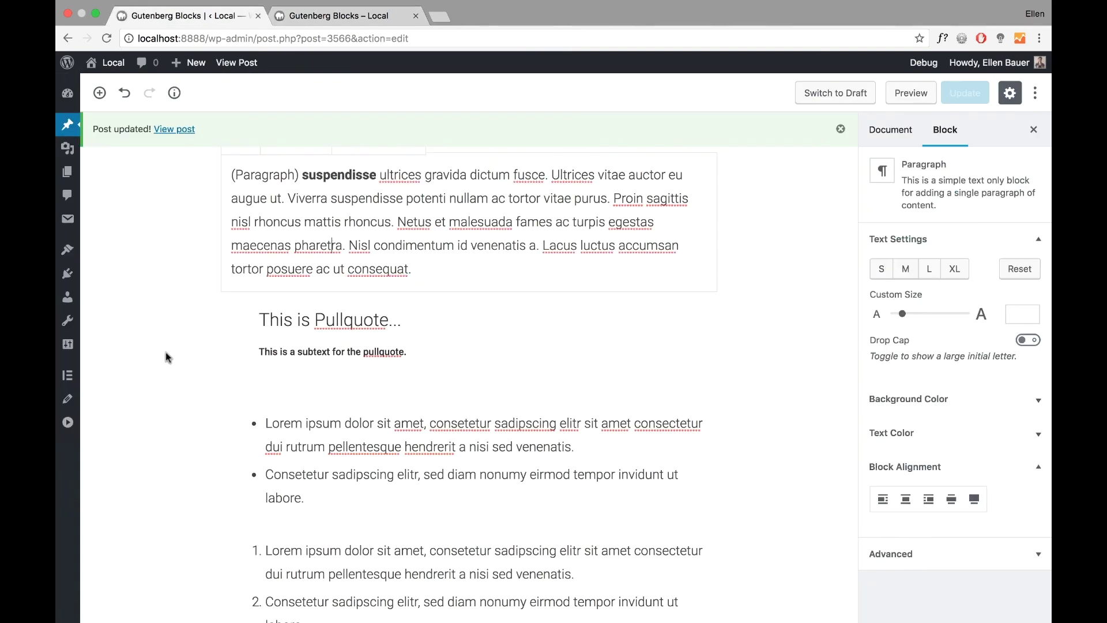
{"action": "left_click", "coordinate": [176, 262]}
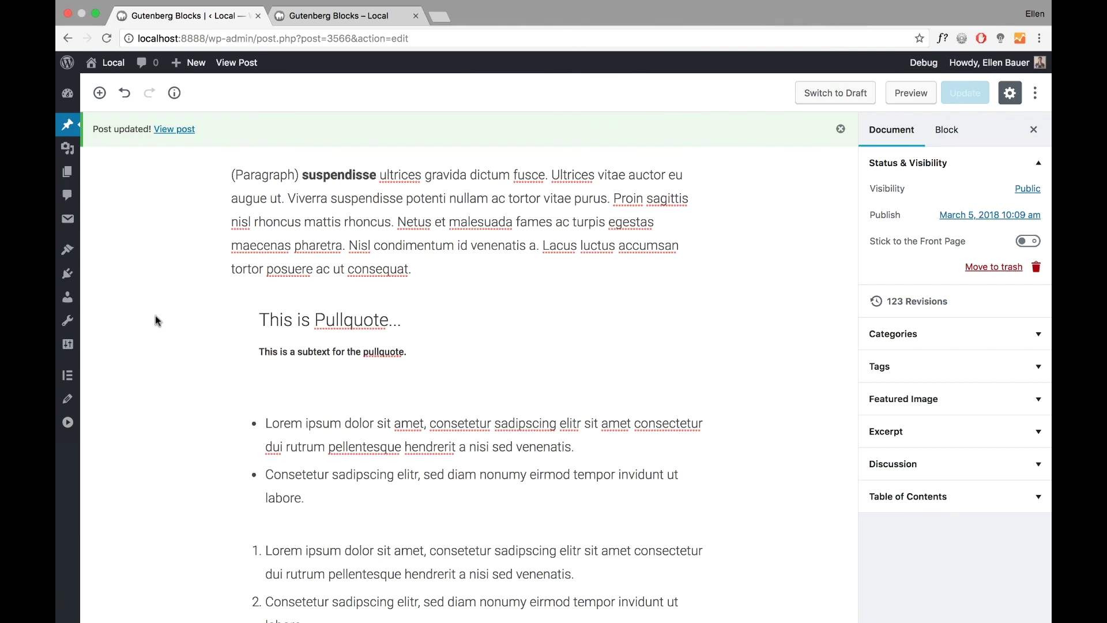
Look back through the post editor's content to the two quote blocks below the headlines
{"action": "scroll", "coordinate": [183, 308], "scroll_direction": "down", "scroll_amount": 20}
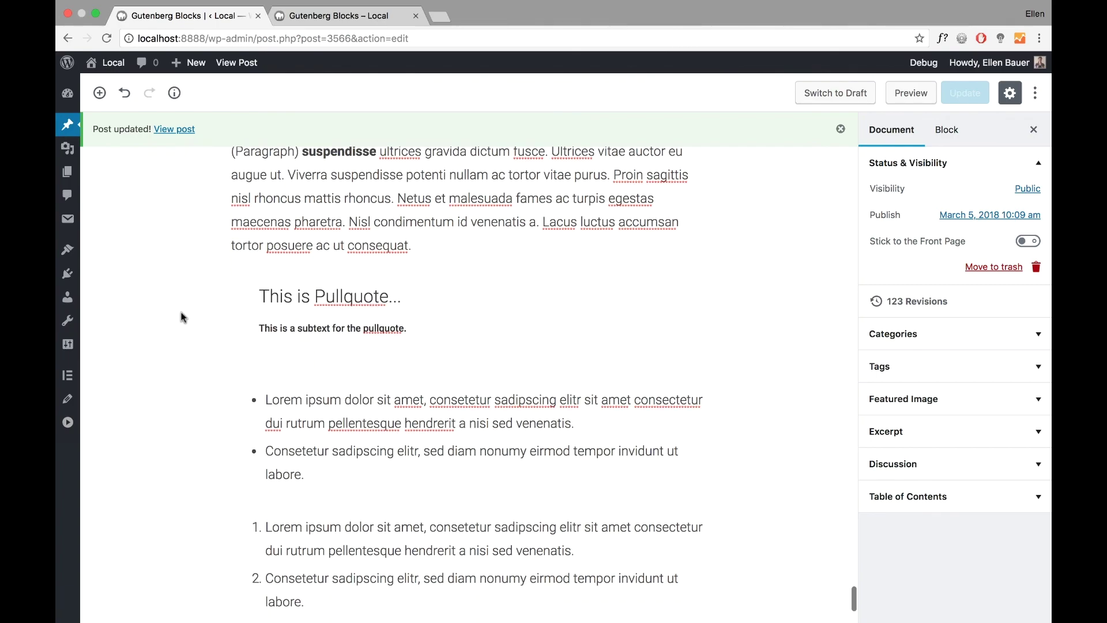
{"action": "scroll", "coordinate": [183, 318], "scroll_direction": "up", "scroll_amount": 15}
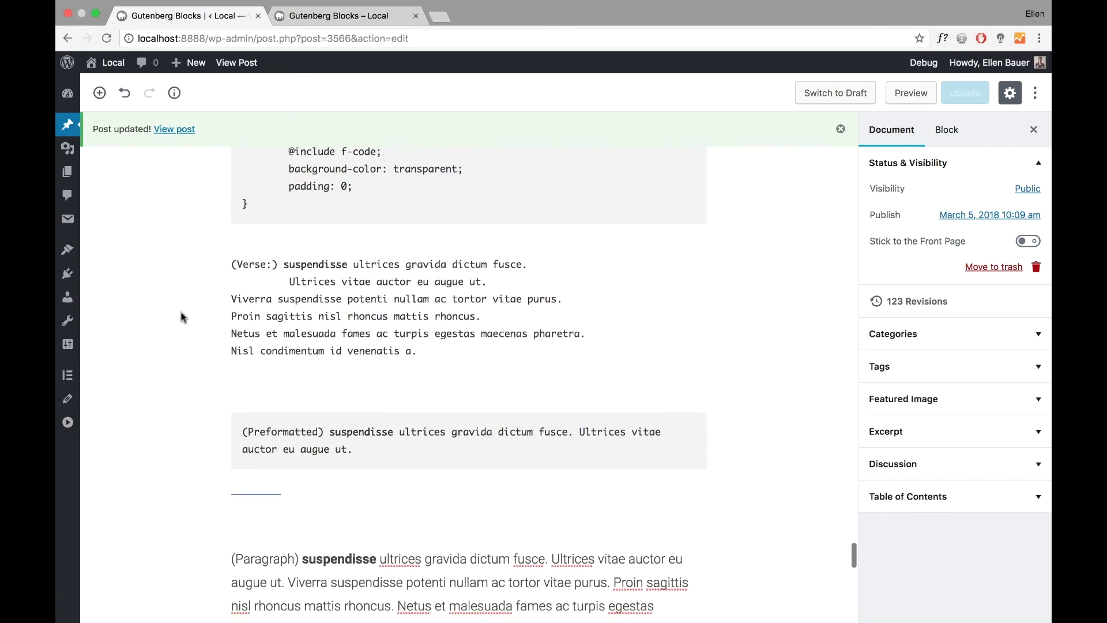
{"action": "scroll", "coordinate": [181, 318], "scroll_direction": "up", "scroll_amount": 15}
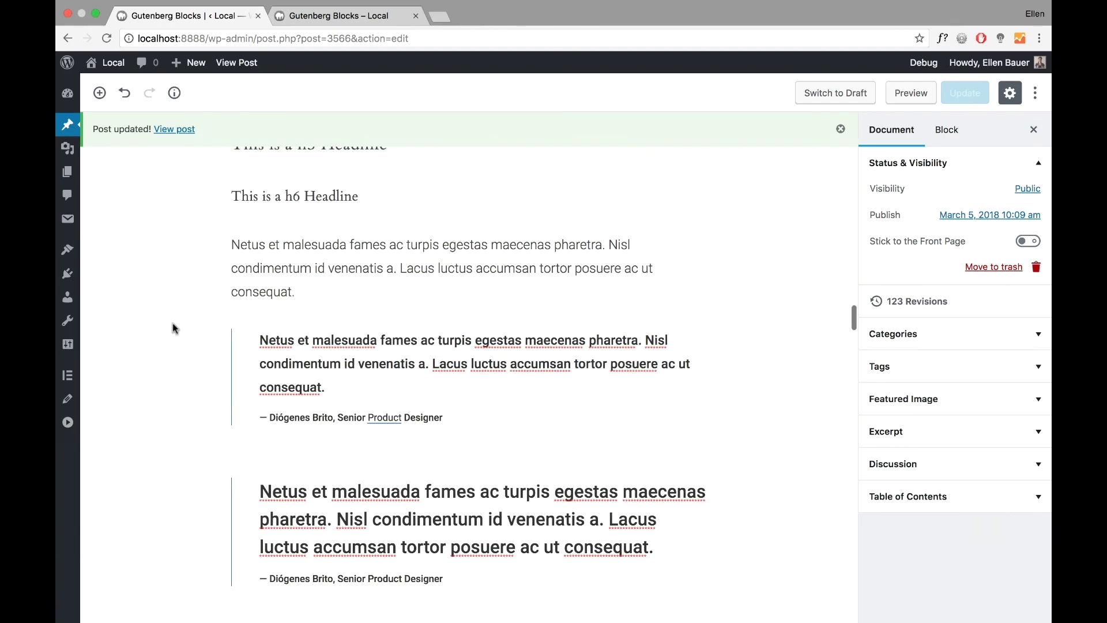
{"action": "scroll", "coordinate": [173, 327], "scroll_direction": "down", "scroll_amount": 3}
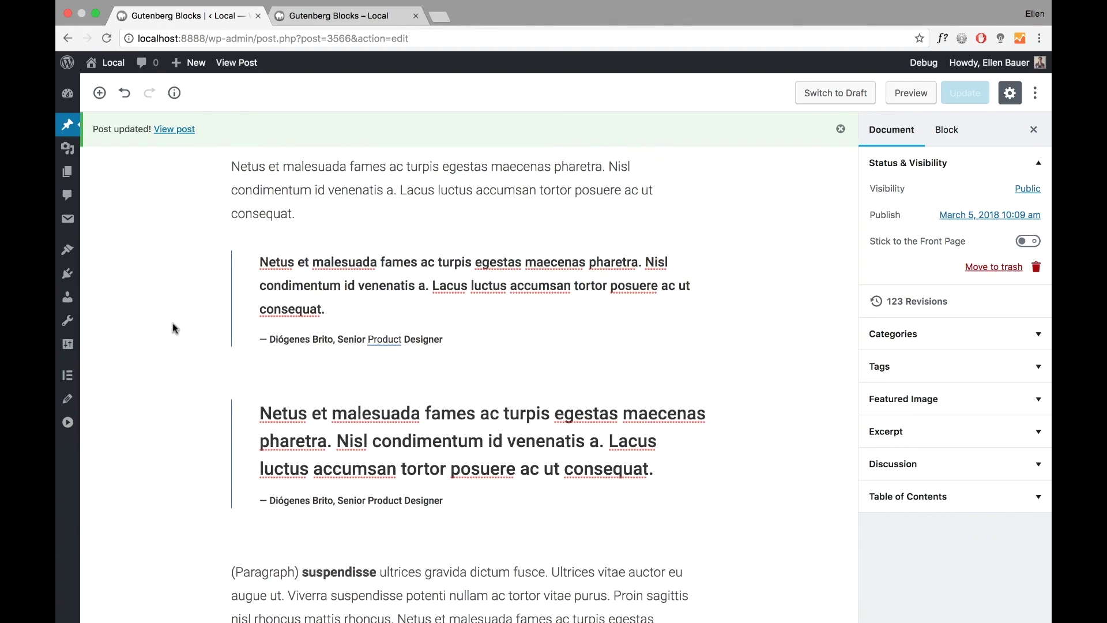